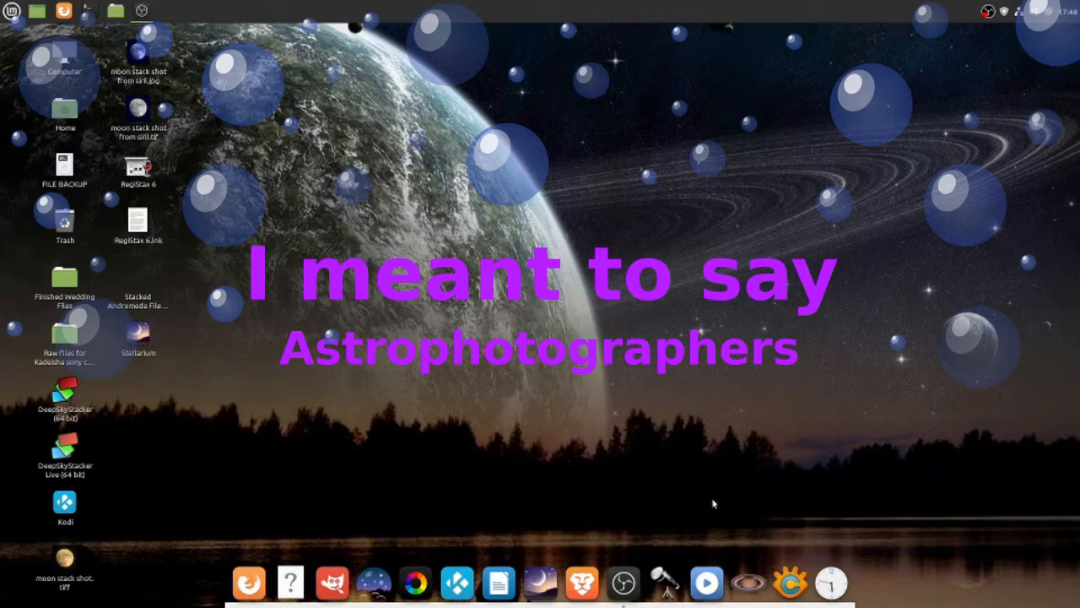
Open Lynkeos to look at its main window, moving it to the middle of the desktop, and close it.
{"action": "left_click", "coordinate": [749, 582]}
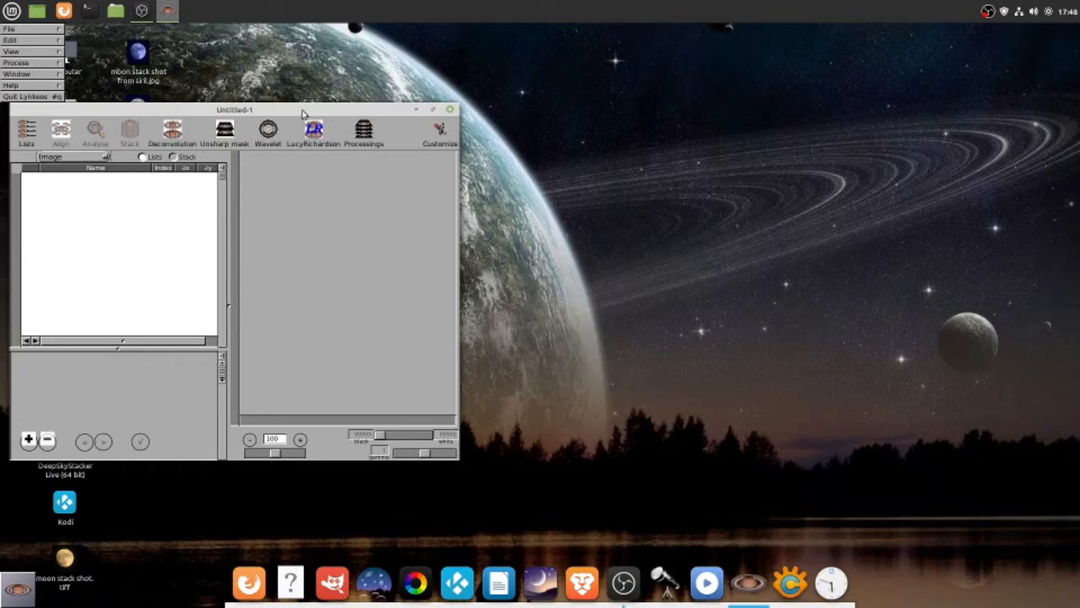
{"action": "left_click_drag", "start_coordinate": [304, 113], "coordinate": [489, 90]}
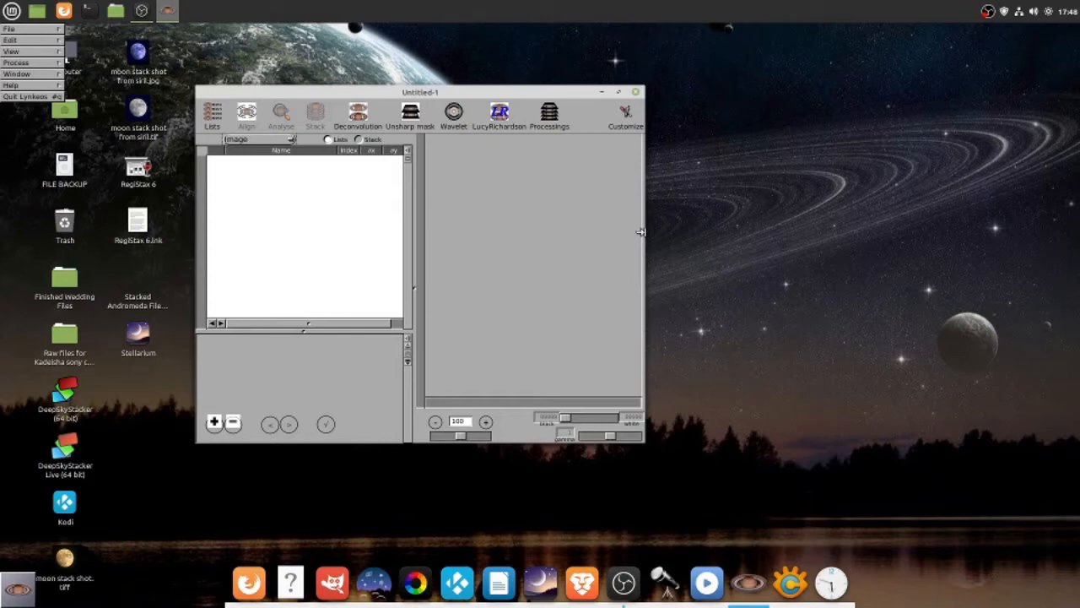
{"action": "left_click", "coordinate": [637, 95]}
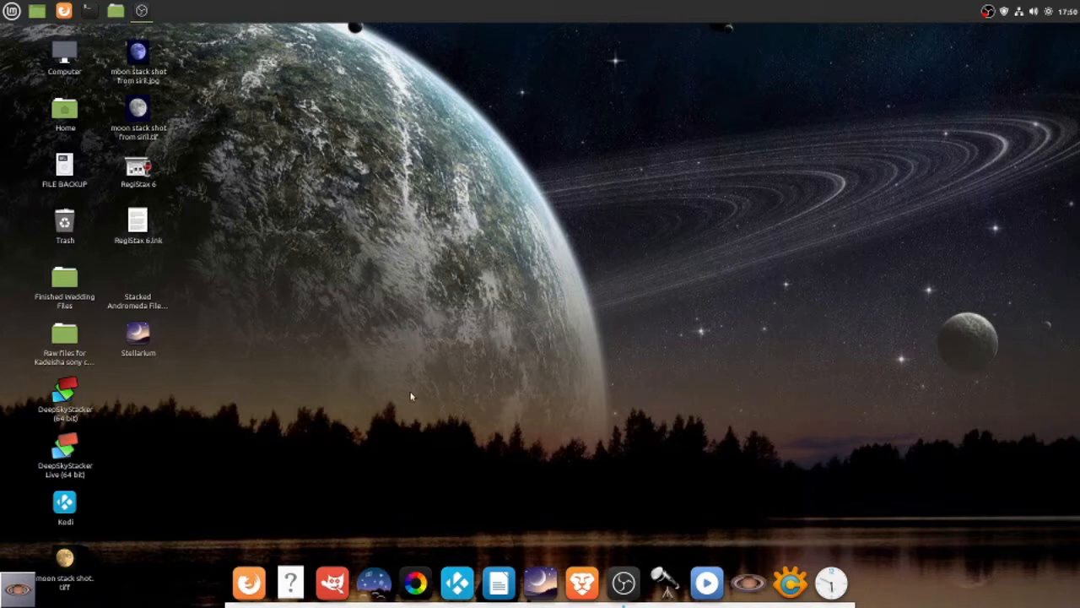
Open Siril and set its working directory to the "moon illustration 1" folder under FILE BACKUP/Astrophotograph.
{"action": "left_click", "coordinate": [374, 581]}
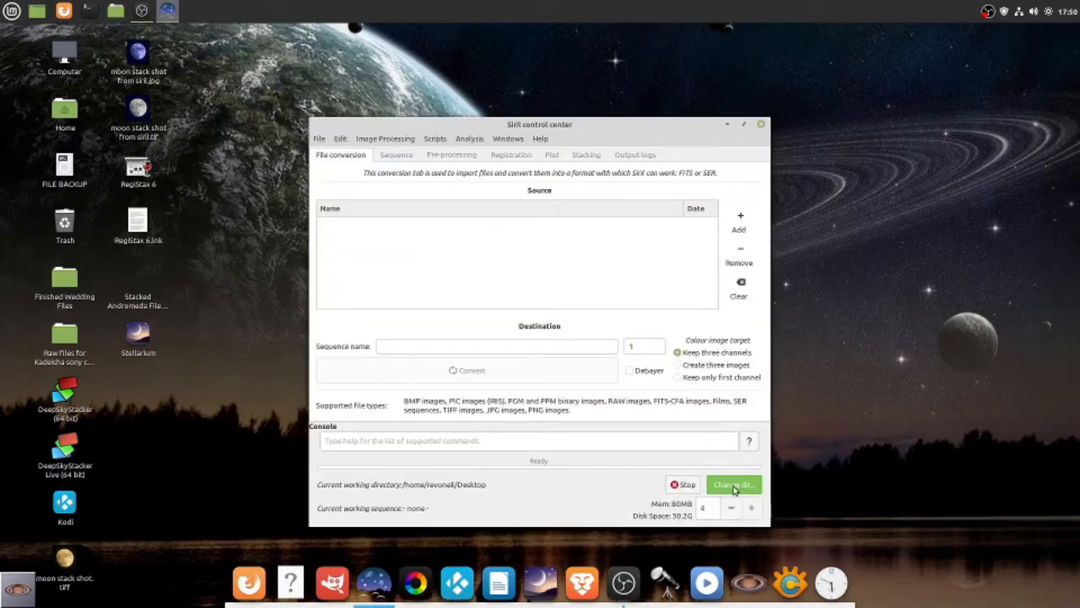
{"action": "left_click", "coordinate": [734, 486]}
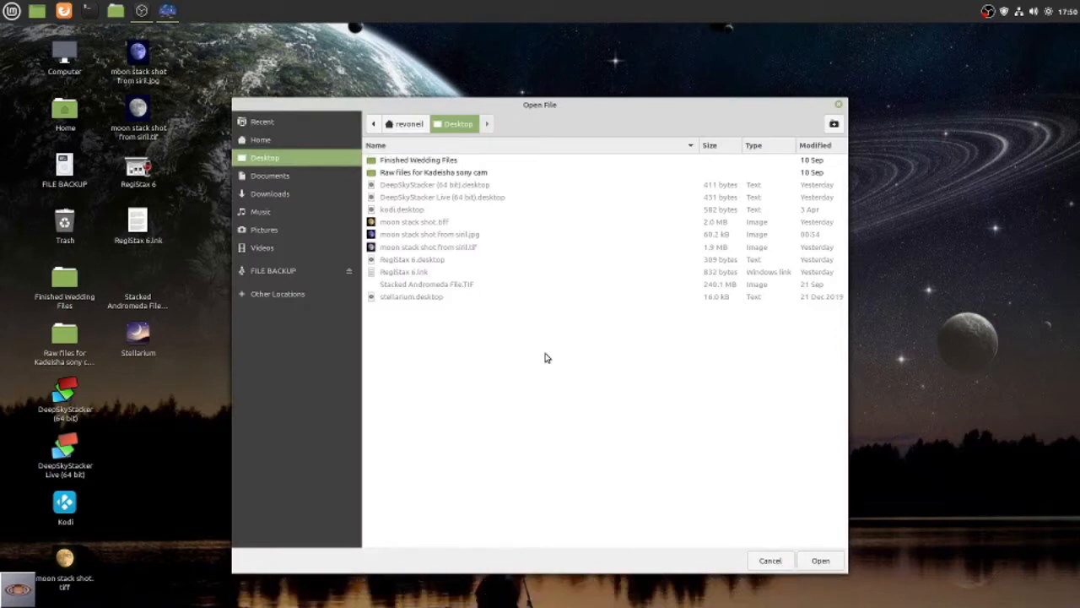
{"action": "left_click", "coordinate": [282, 272]}
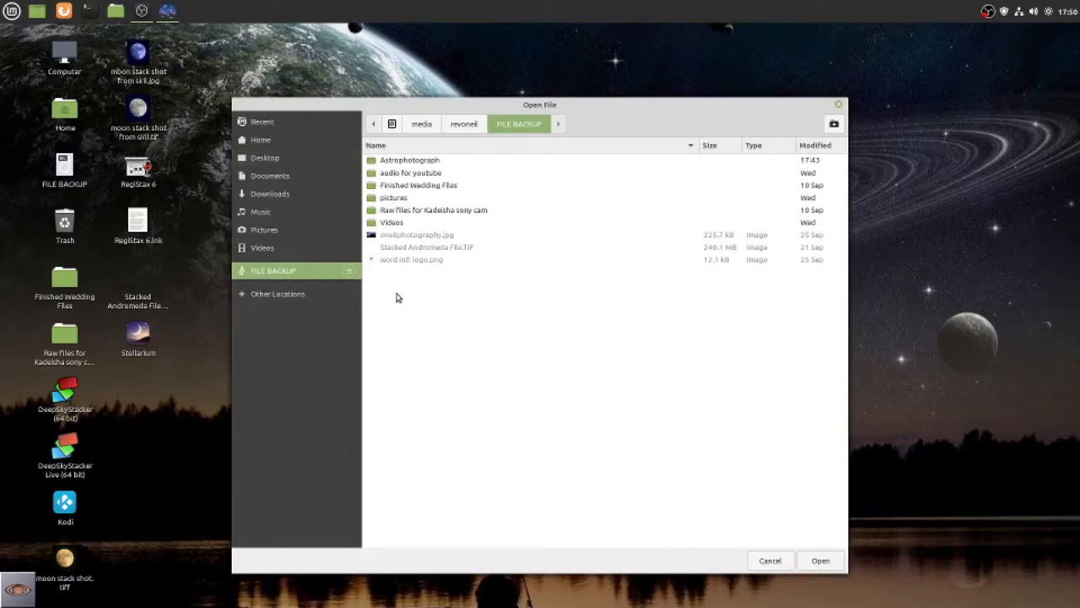
{"action": "double_click", "coordinate": [416, 166]}
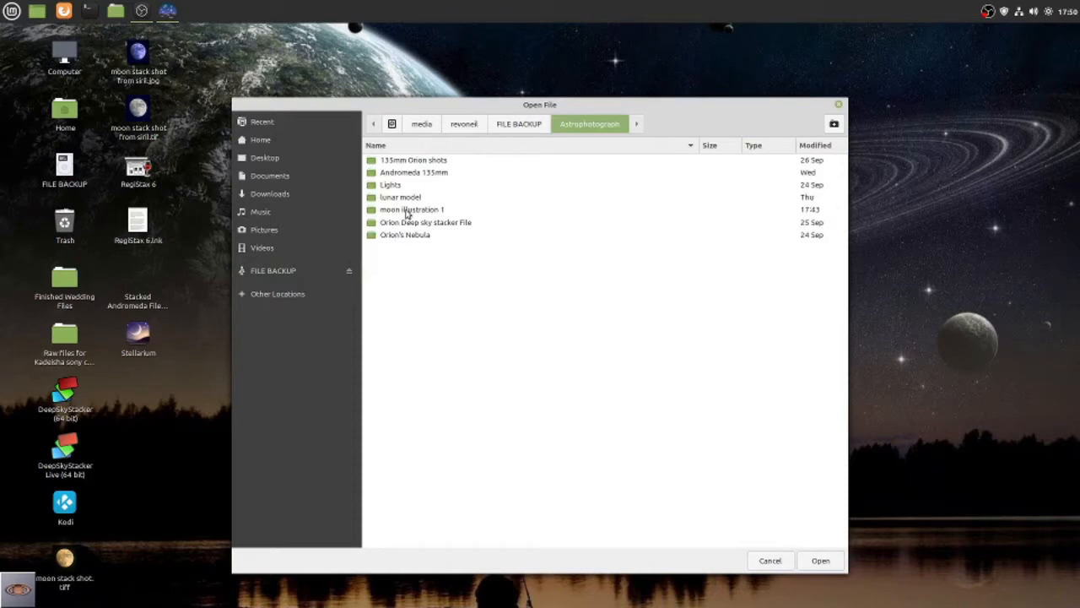
{"action": "left_click", "coordinate": [408, 211]}
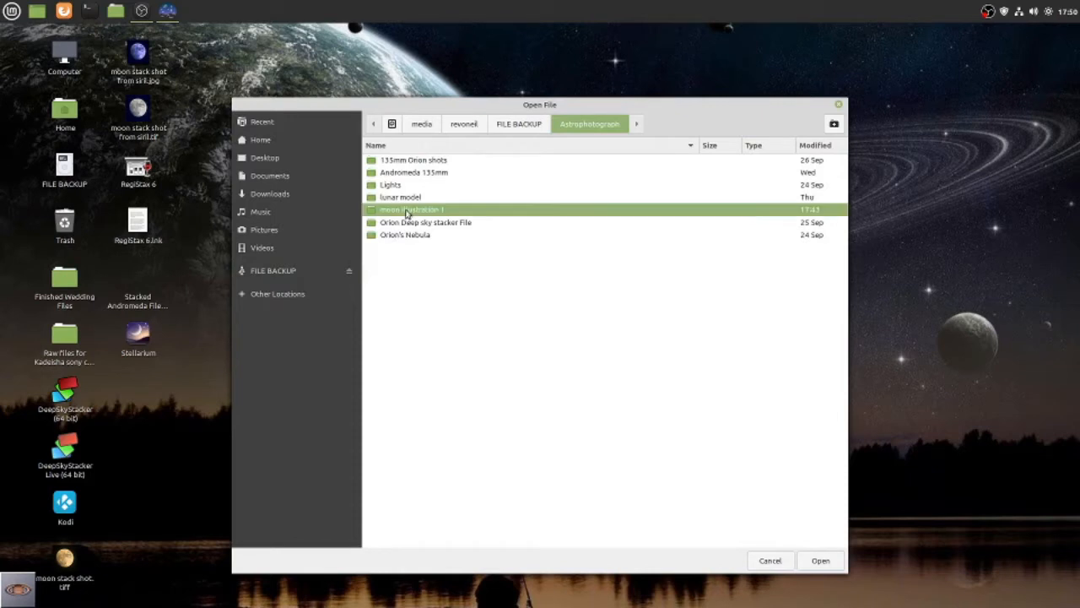
{"action": "left_click", "coordinate": [820, 562]}
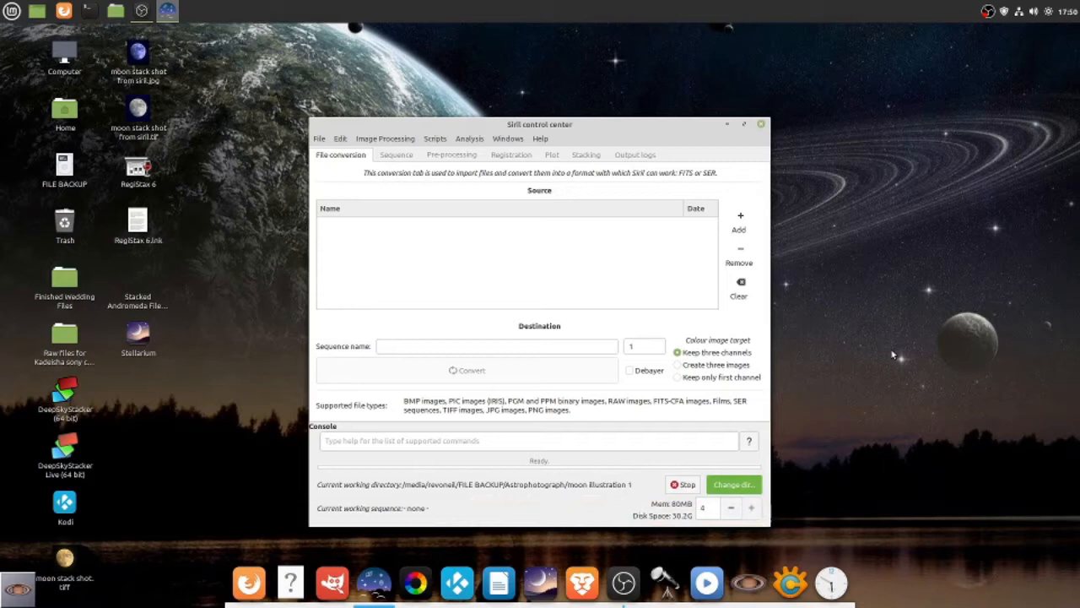
Look at the raw files in FILE BACKUP/Astrophotograph/moon illustration 1 in the file manager and close its window.
{"action": "double_click", "coordinate": [62, 172]}
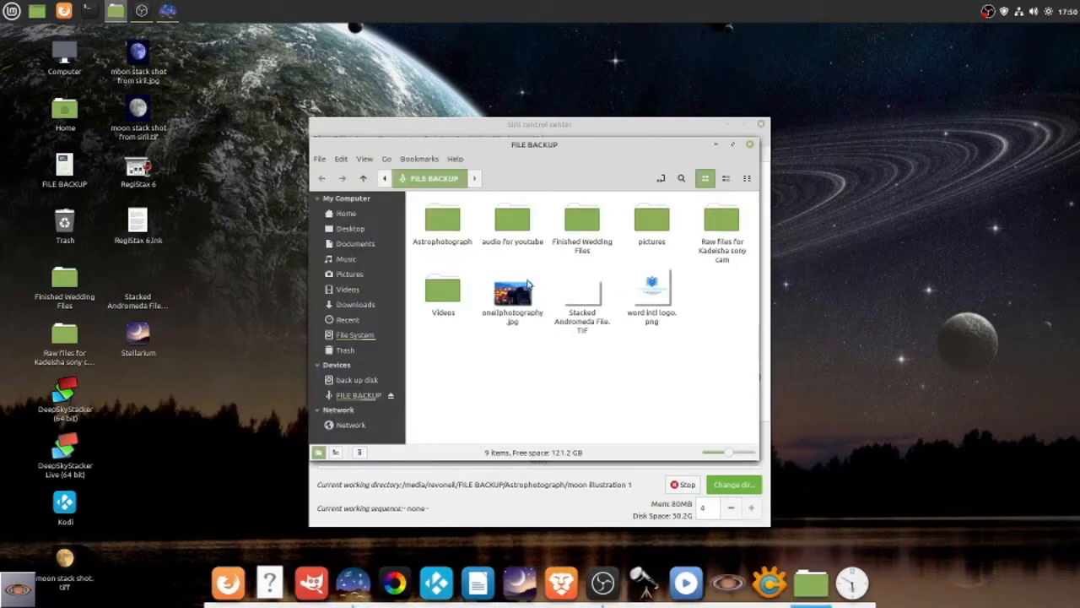
{"action": "left_click", "coordinate": [453, 224]}
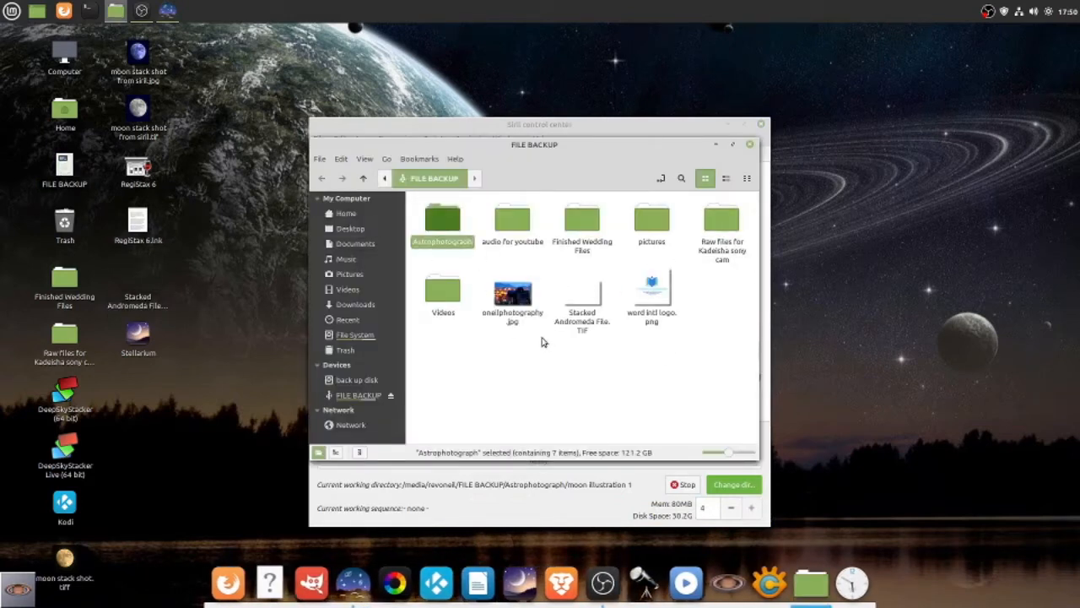
{"action": "double_click", "coordinate": [446, 224]}
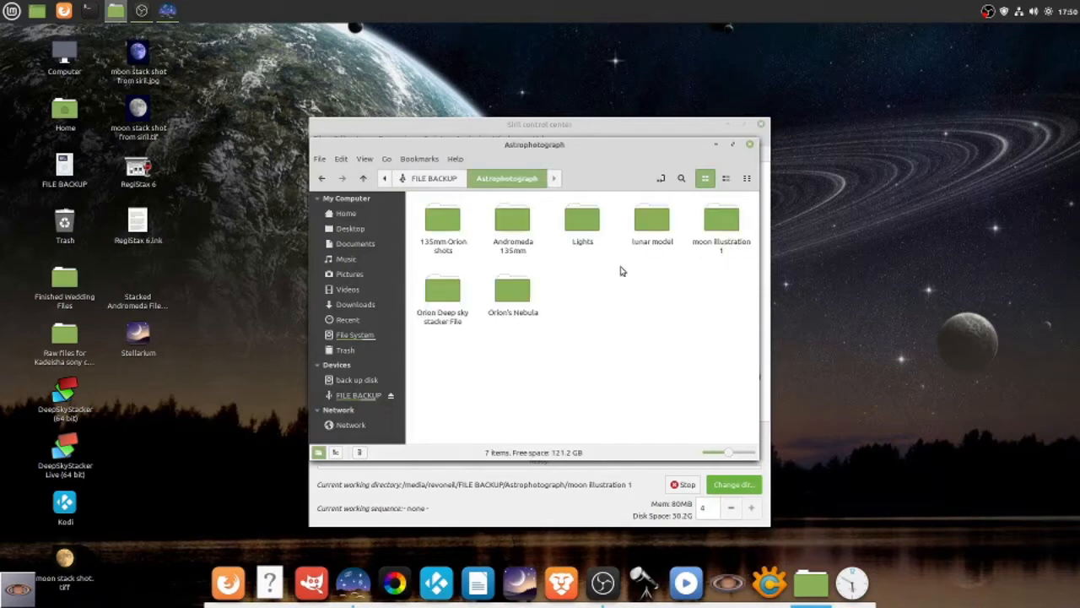
{"action": "double_click", "coordinate": [722, 223]}
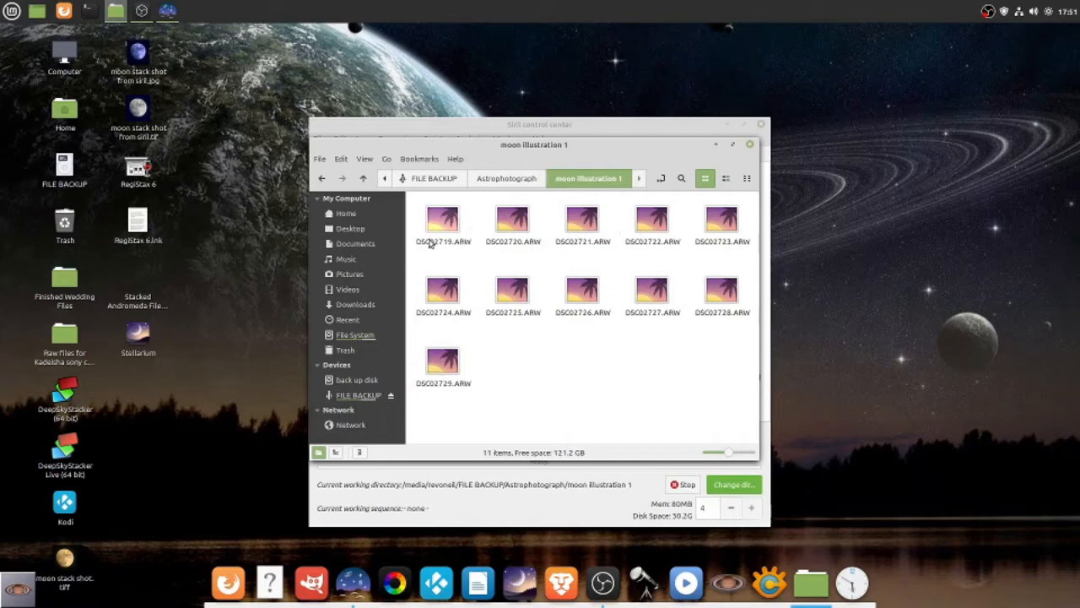
{"action": "left_click", "coordinate": [749, 144]}
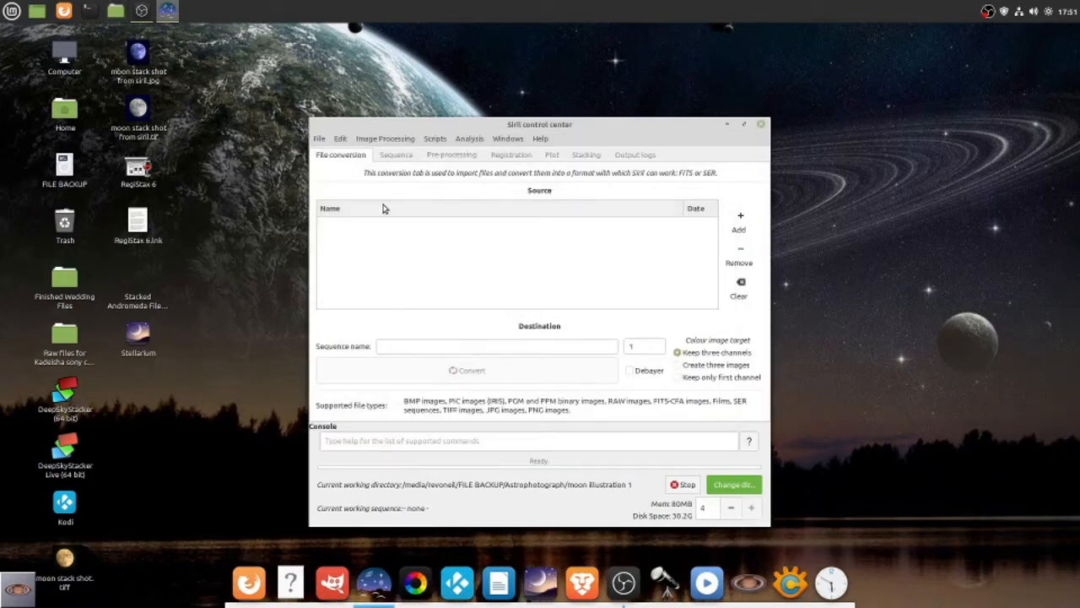
Try to run the DSLR_Preprocessing_NoFlat_NoDark_NoBias script in Siril on the working directory.
{"action": "left_click", "coordinate": [437, 141]}
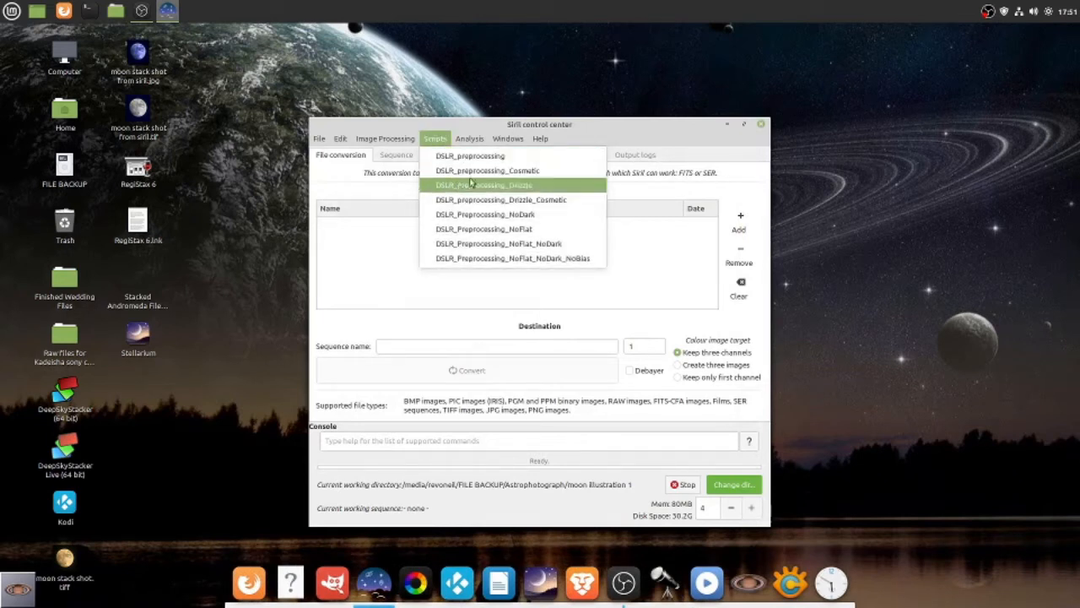
{"action": "left_click", "coordinate": [484, 259]}
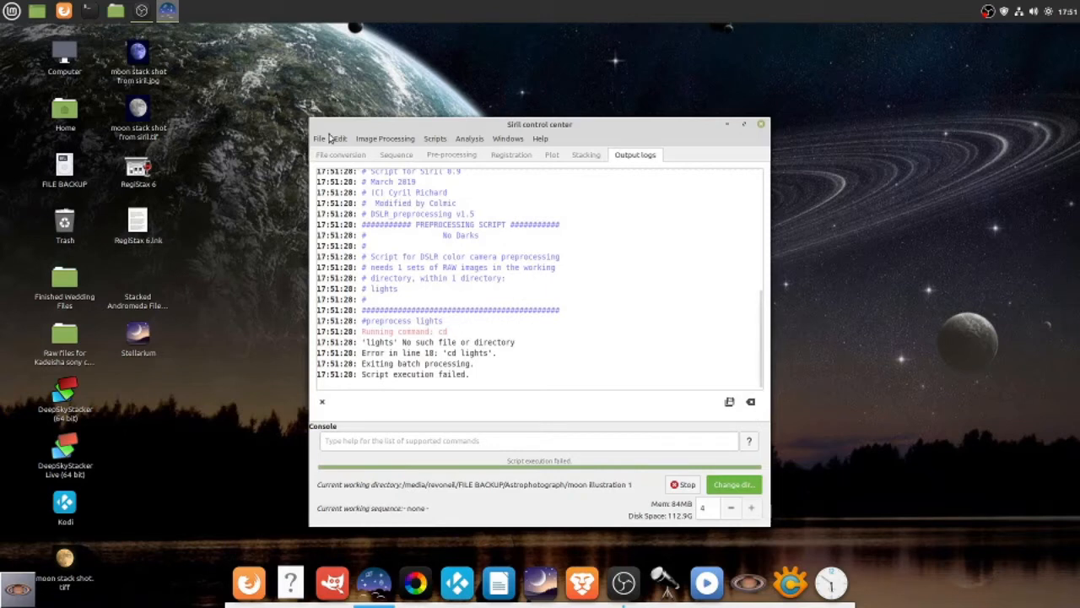
{"action": "left_click", "coordinate": [362, 140]}
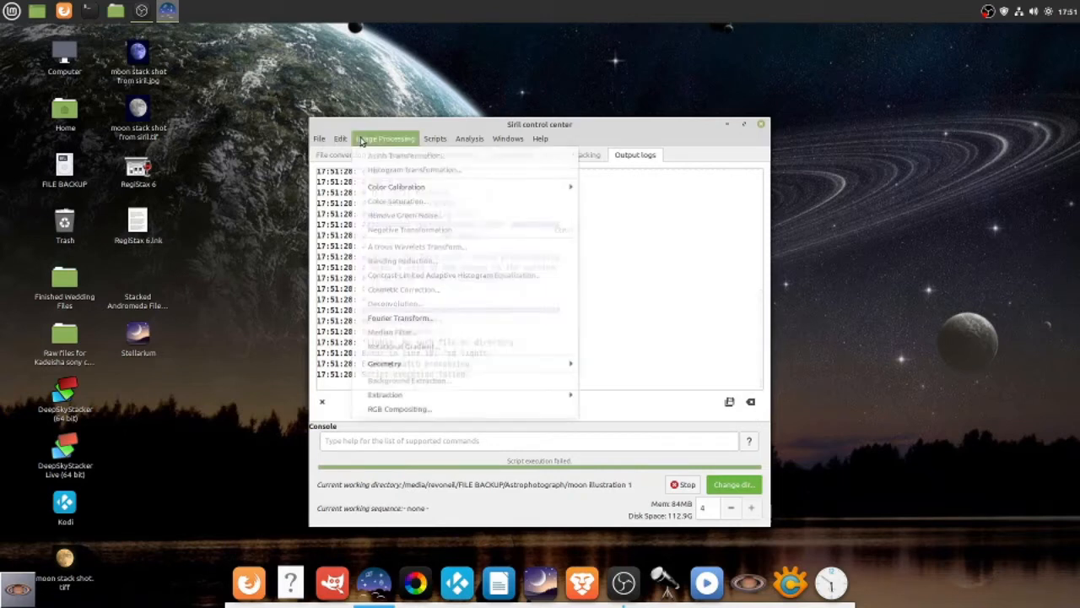
{"action": "left_click", "coordinate": [363, 140]}
{"action": "left_click", "coordinate": [346, 140]}
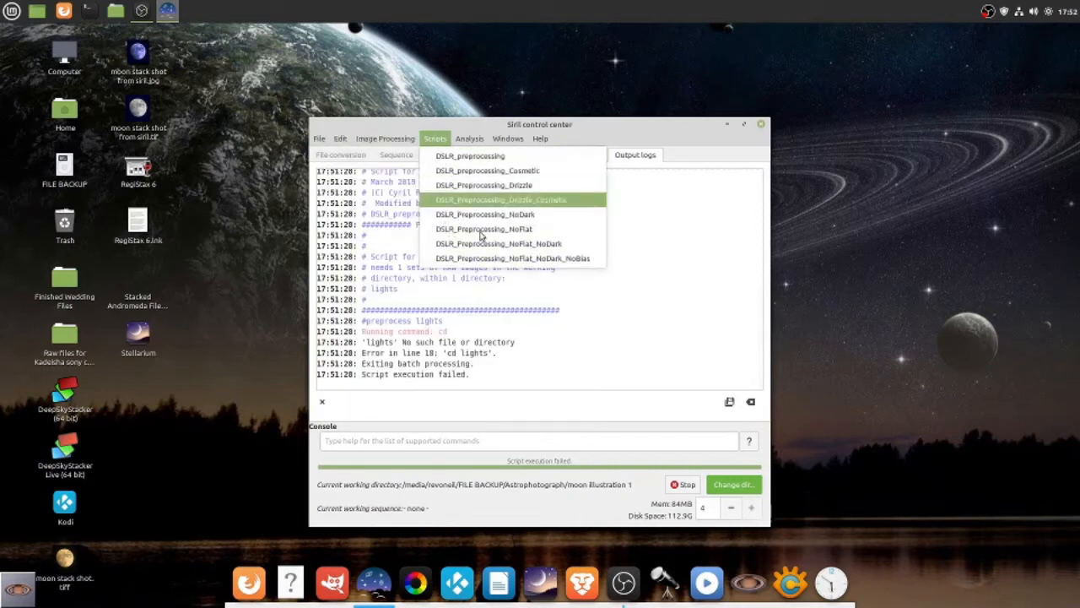
{"action": "left_click", "coordinate": [614, 334]}
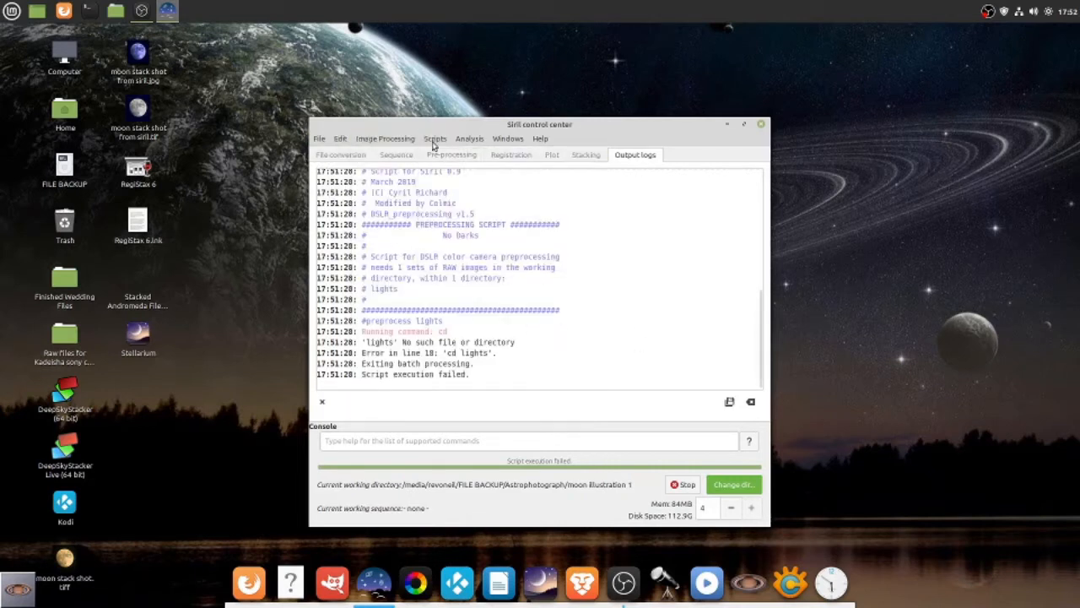
{"action": "left_click", "coordinate": [436, 139]}
{"action": "left_click", "coordinate": [622, 329]}
{"action": "left_click", "coordinate": [319, 139]}
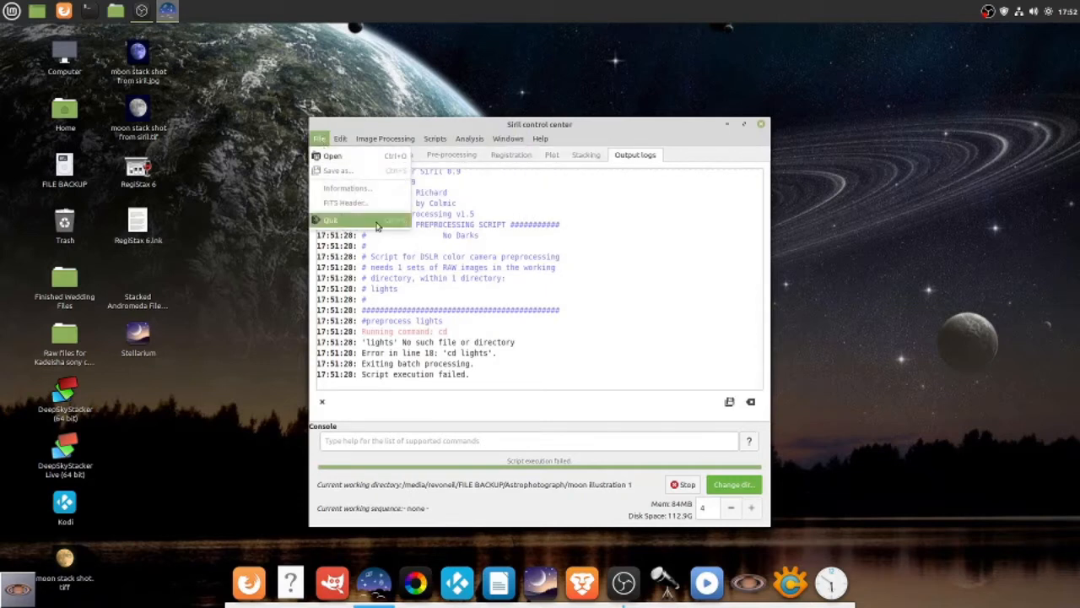
{"action": "left_click", "coordinate": [621, 245]}
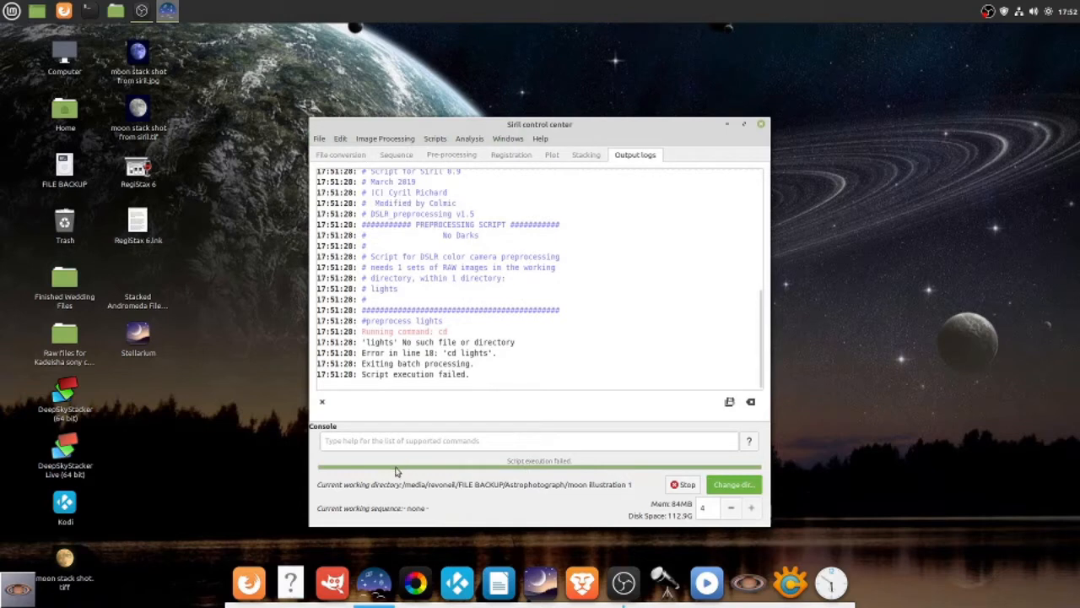
Clear the output log and name the file conversion sequence "my moon photos".
{"action": "left_click", "coordinate": [749, 403]}
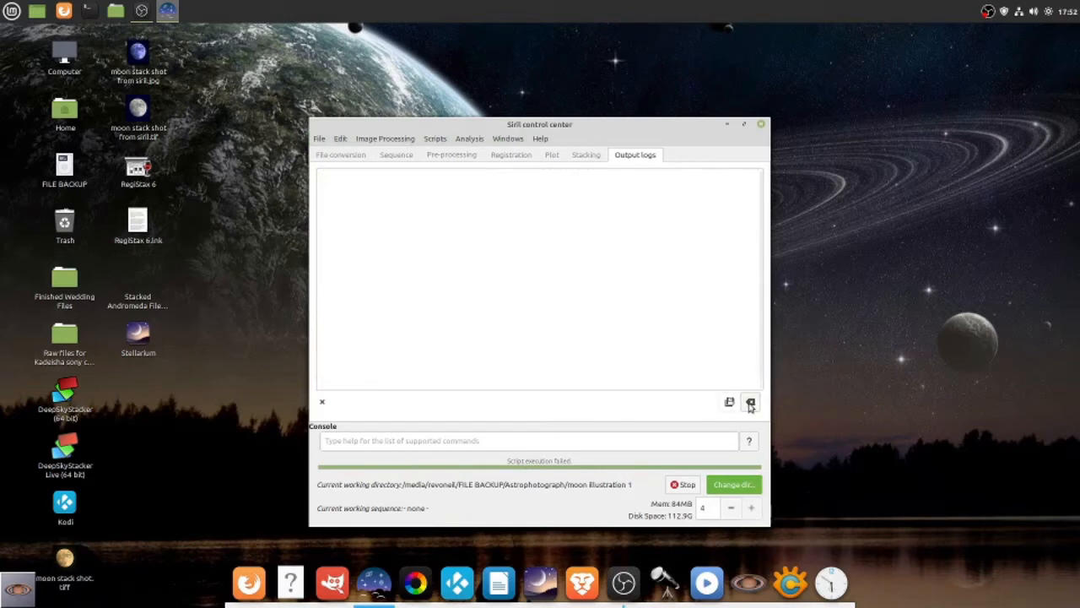
{"action": "left_click", "coordinate": [340, 156]}
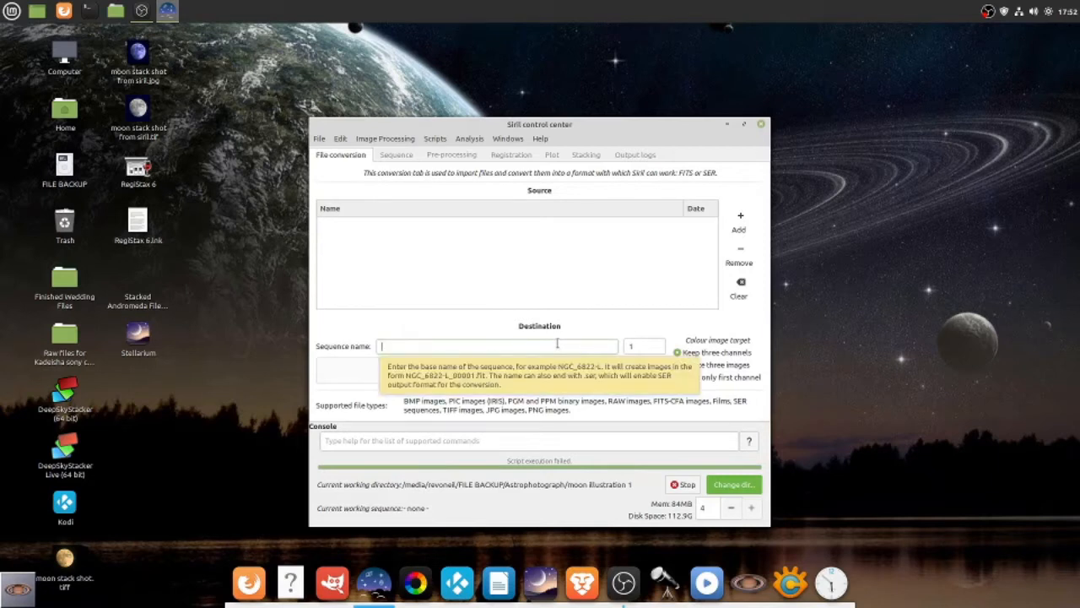
{"action": "type", "text": "my"}
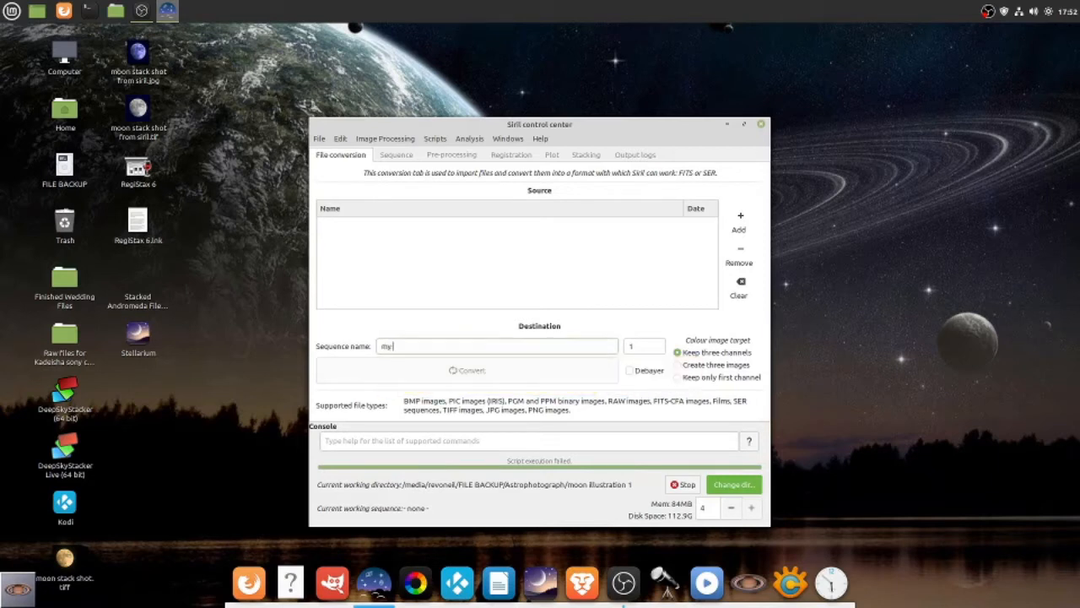
{"action": "type", "text": " moon photos"}
Add all the raw files from DSC02719.ARW to DSC02729.ARW as conversion sources and convert them into the sequence.
{"action": "left_click", "coordinate": [741, 221]}
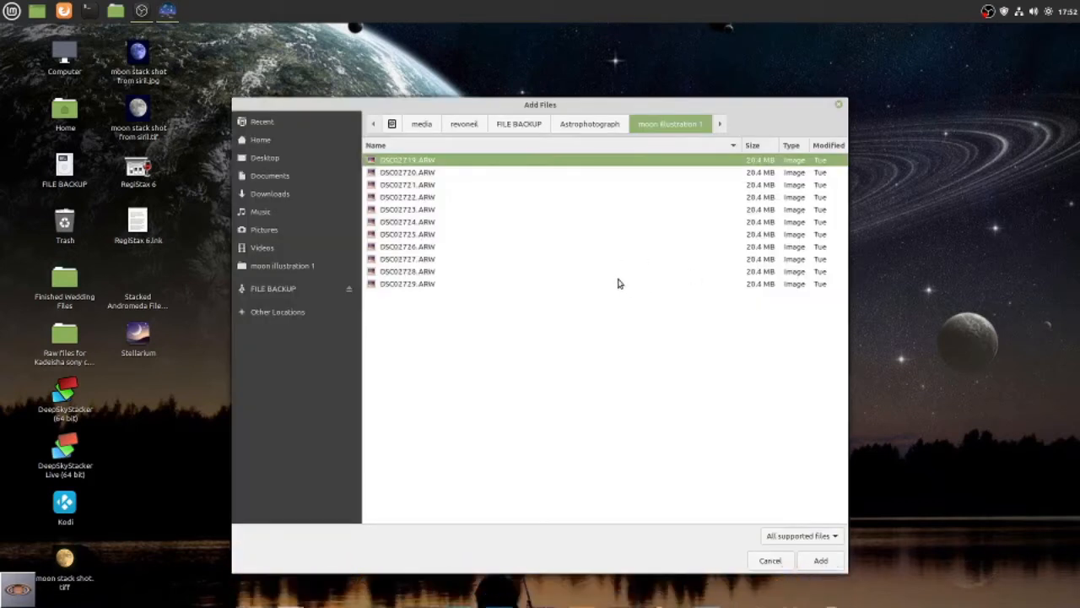
{"action": "left_click_drag", "start_coordinate": [454, 338], "coordinate": [445, 161]}
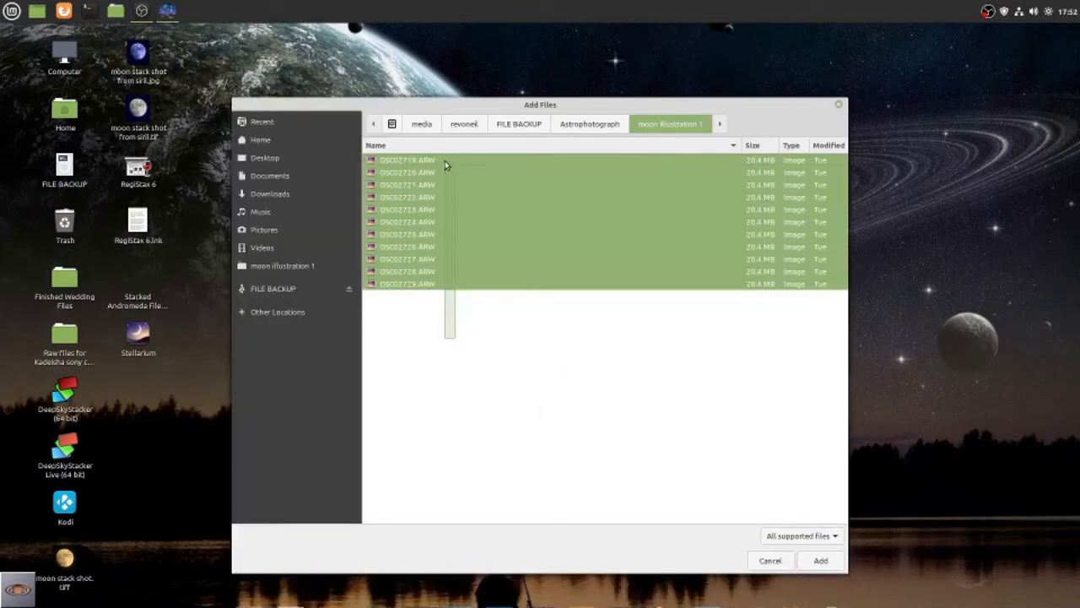
{"action": "left_click", "coordinate": [820, 561]}
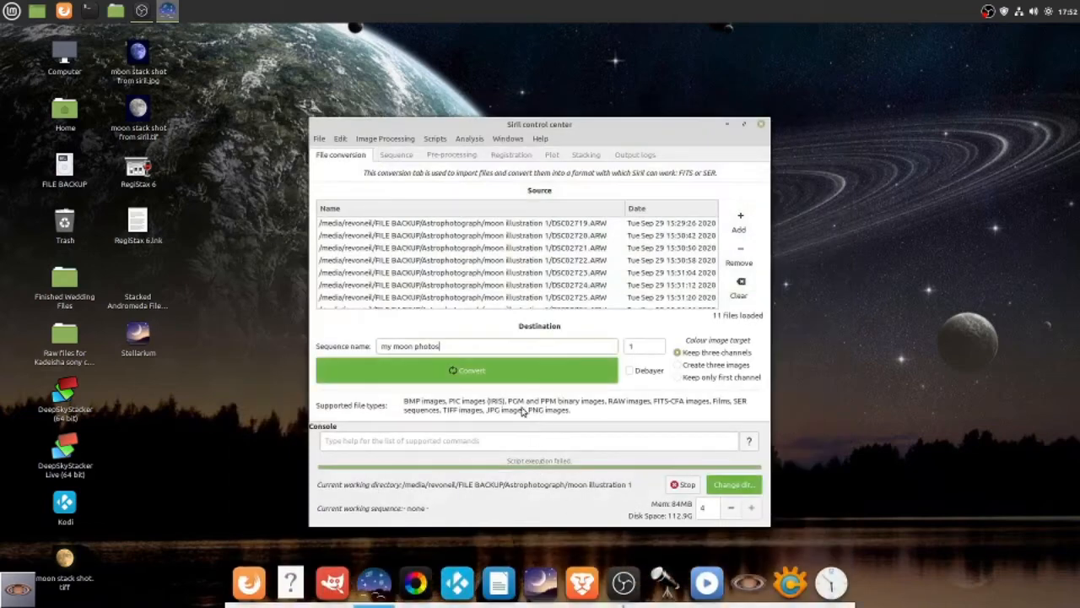
{"action": "left_click", "coordinate": [505, 377]}
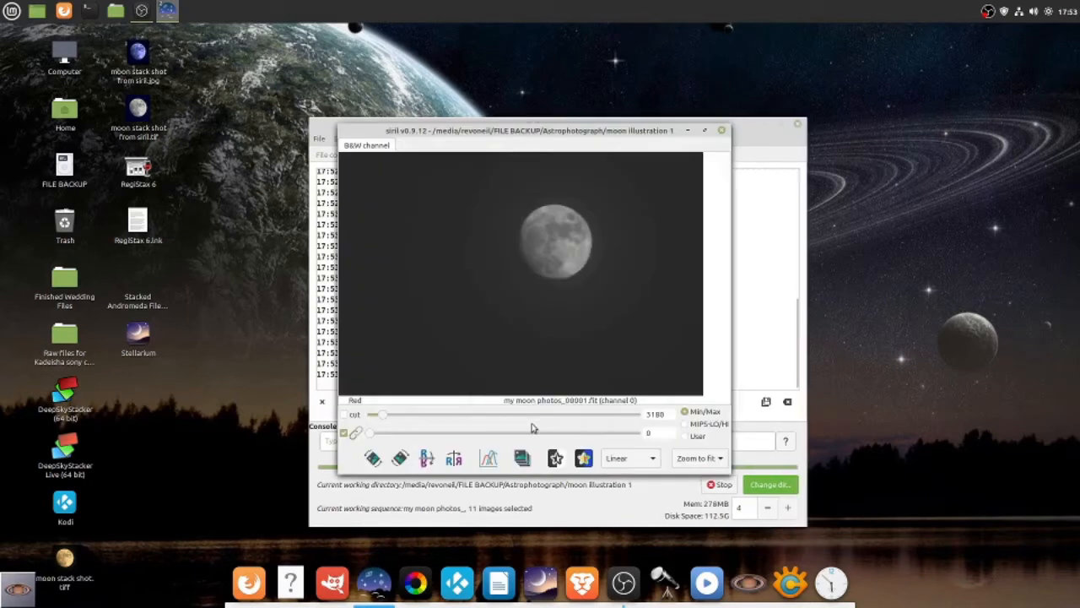
View the first converted moon image in a maximized window, restore the window and minimize it.
{"action": "left_click", "coordinate": [704, 130]}
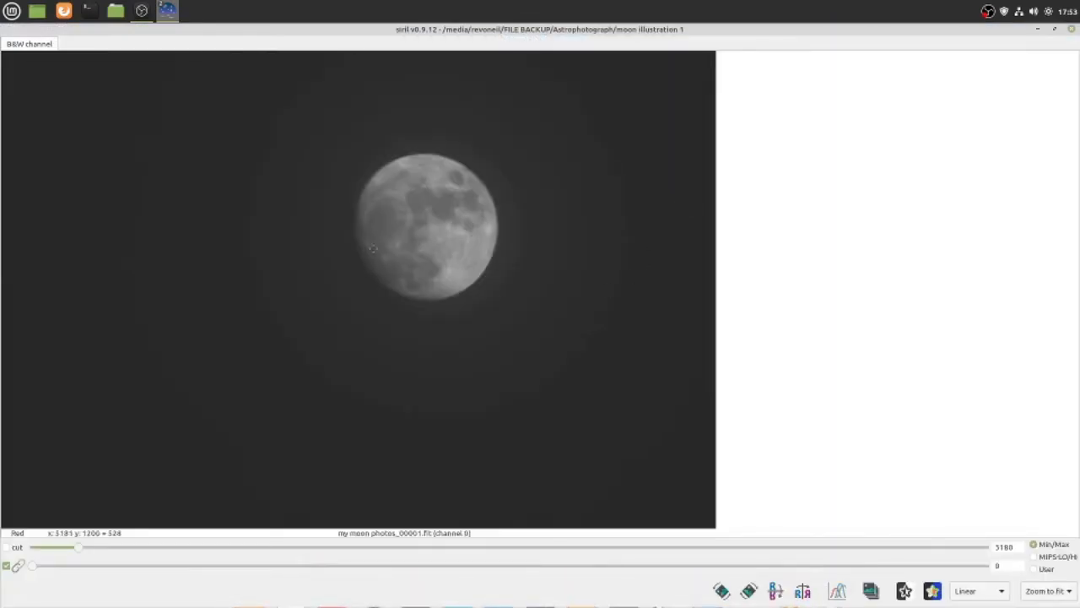
{"action": "left_click", "coordinate": [1054, 29]}
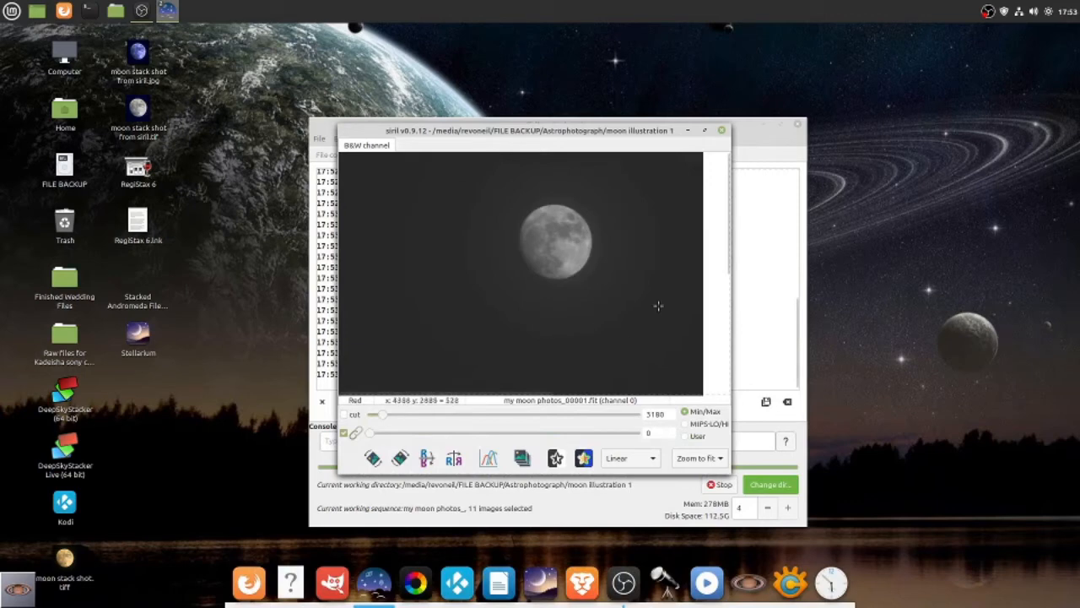
{"action": "left_click", "coordinate": [686, 133]}
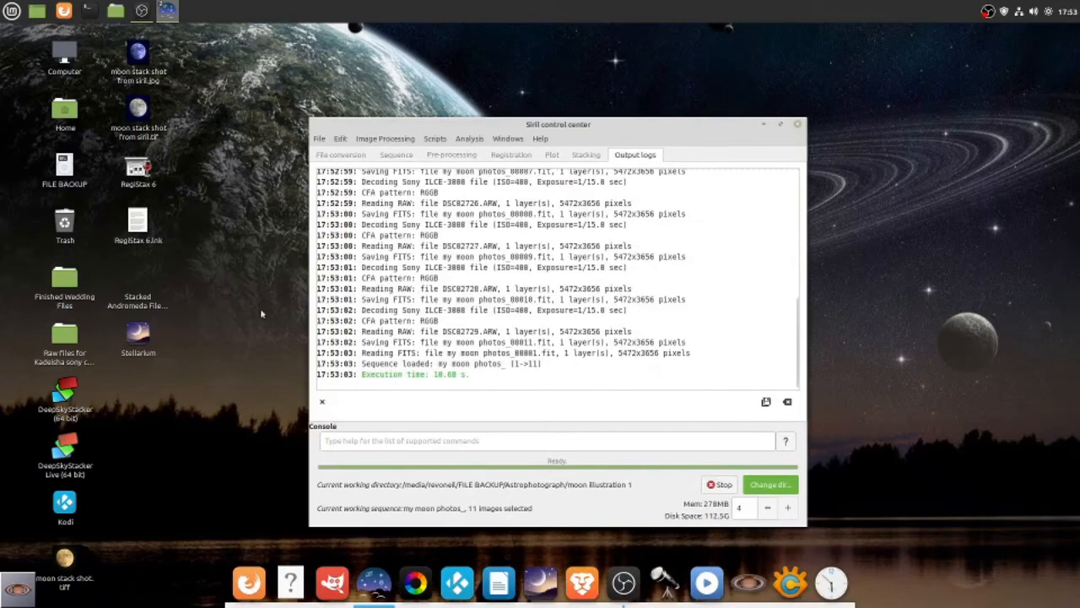
Try to run the DSLR_Preprocessing_NoFlat_NoDark_NoBias script with the converted moon sequence loaded.
{"action": "left_click", "coordinate": [395, 140]}
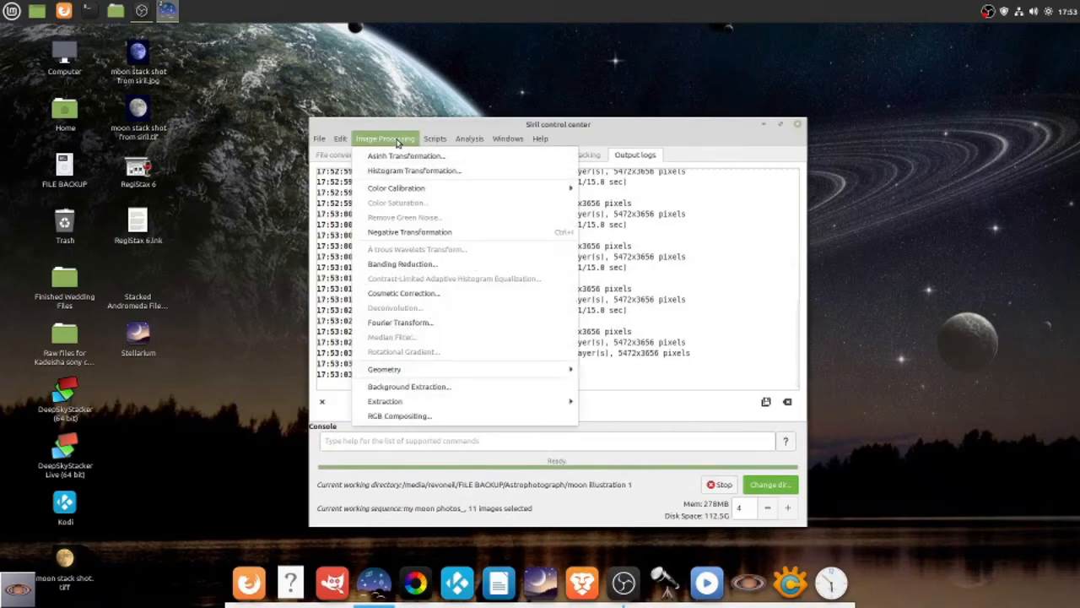
{"action": "mouse_move", "coordinate": [435, 141]}
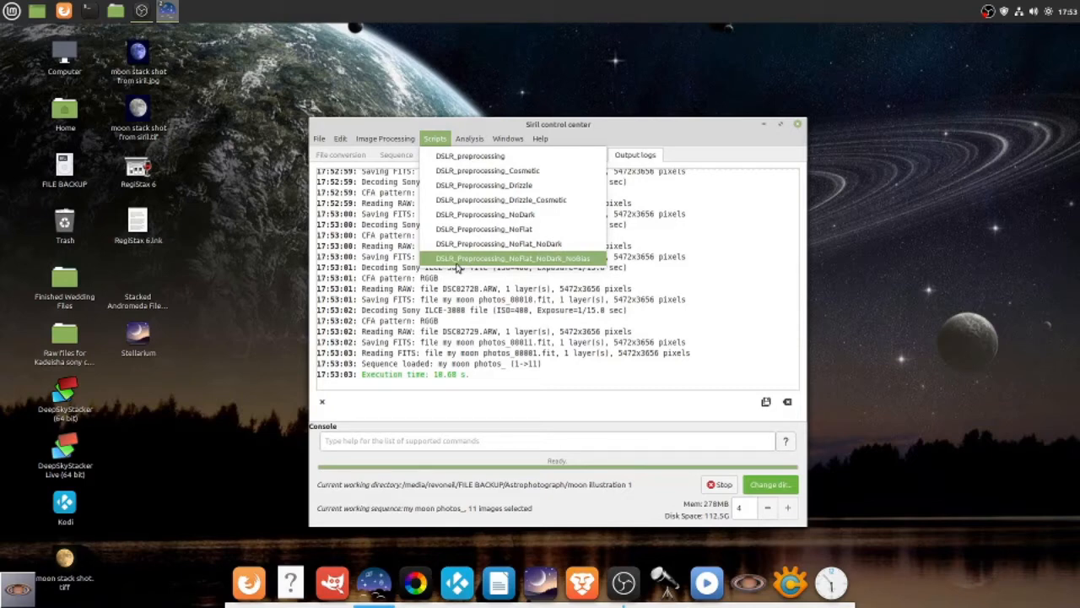
{"action": "left_click", "coordinate": [456, 261]}
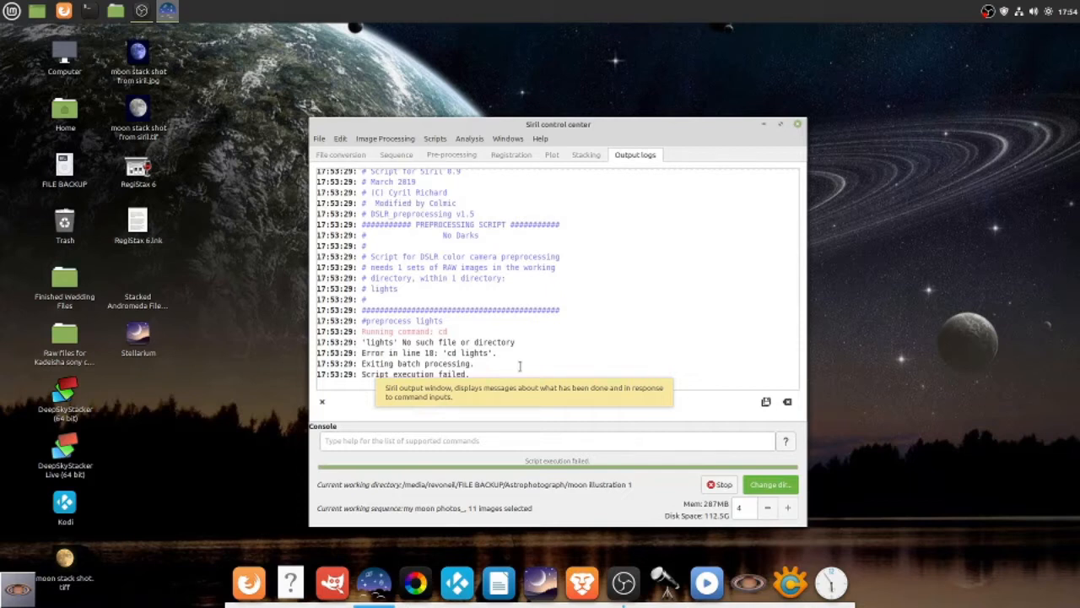
Quit Siril and switch to Lynkeos.
{"action": "left_click", "coordinate": [797, 124]}
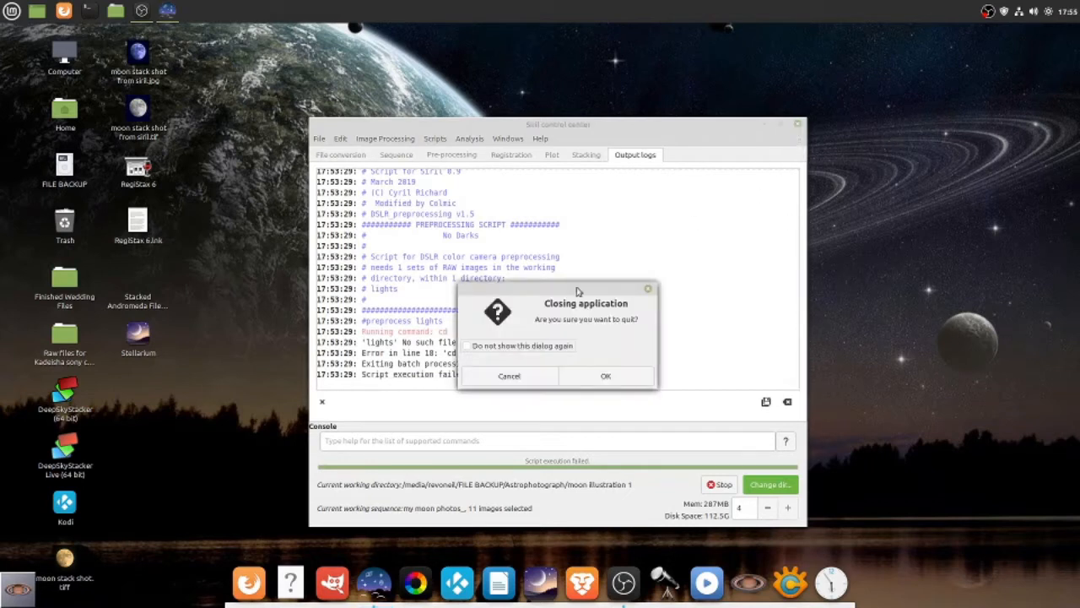
{"action": "left_click", "coordinate": [591, 382]}
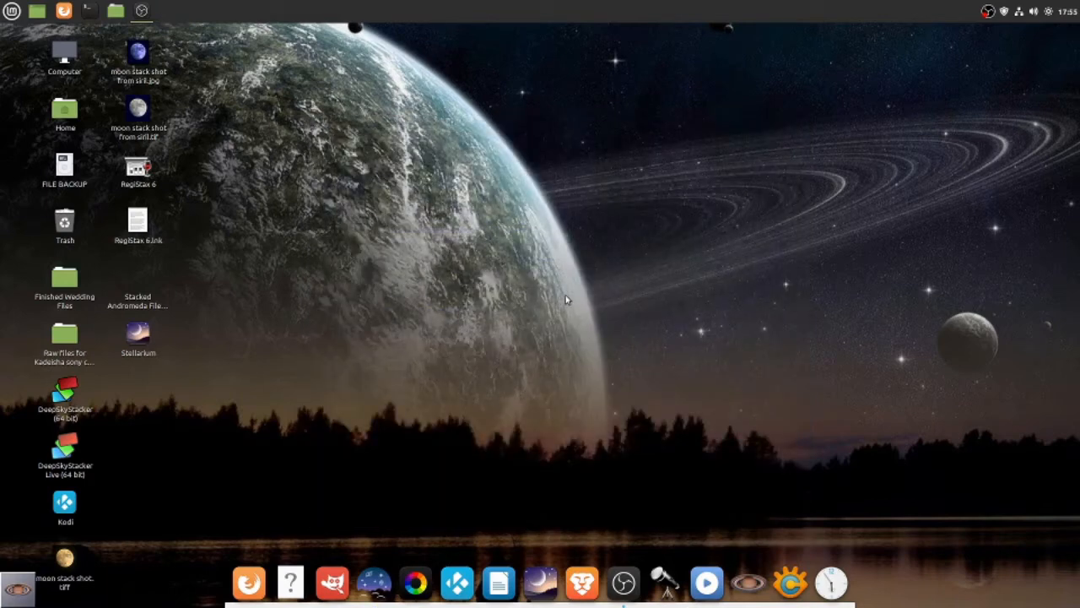
{"action": "left_click", "coordinate": [748, 574]}
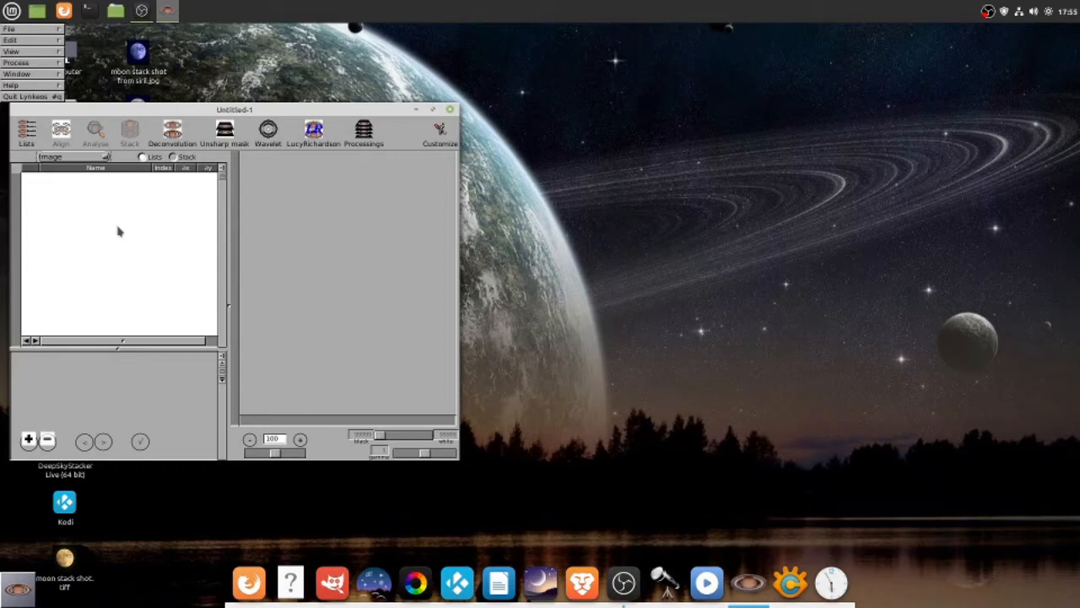
Add my moon photos_00002.fit to my moon photos_00011.fit from the moon illustration 1 folder to the image list and show the stacking settings.
{"action": "left_click", "coordinate": [28, 440]}
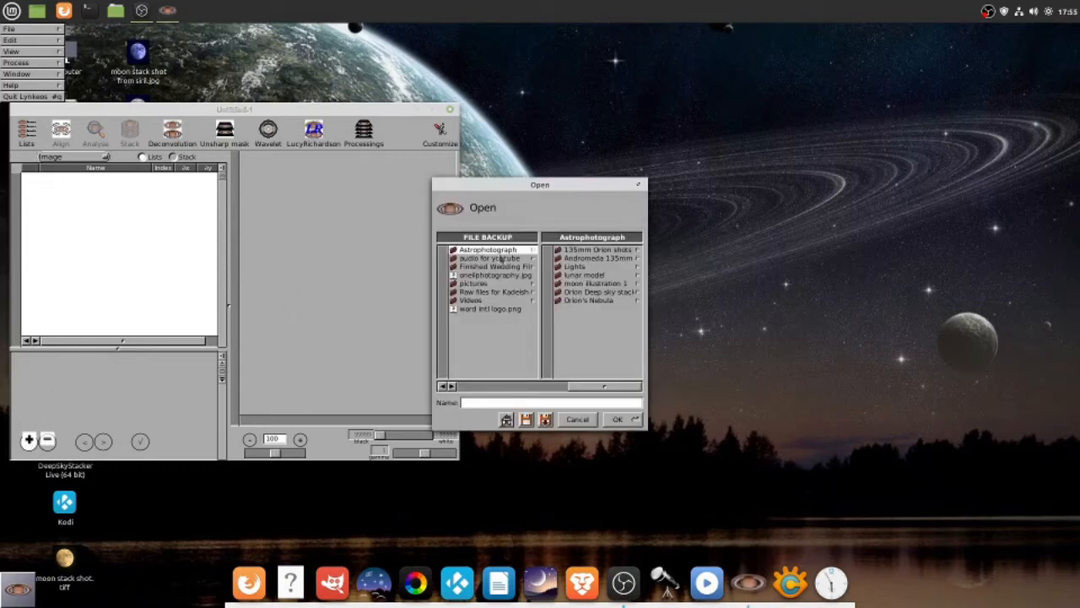
{"action": "left_click", "coordinate": [591, 284]}
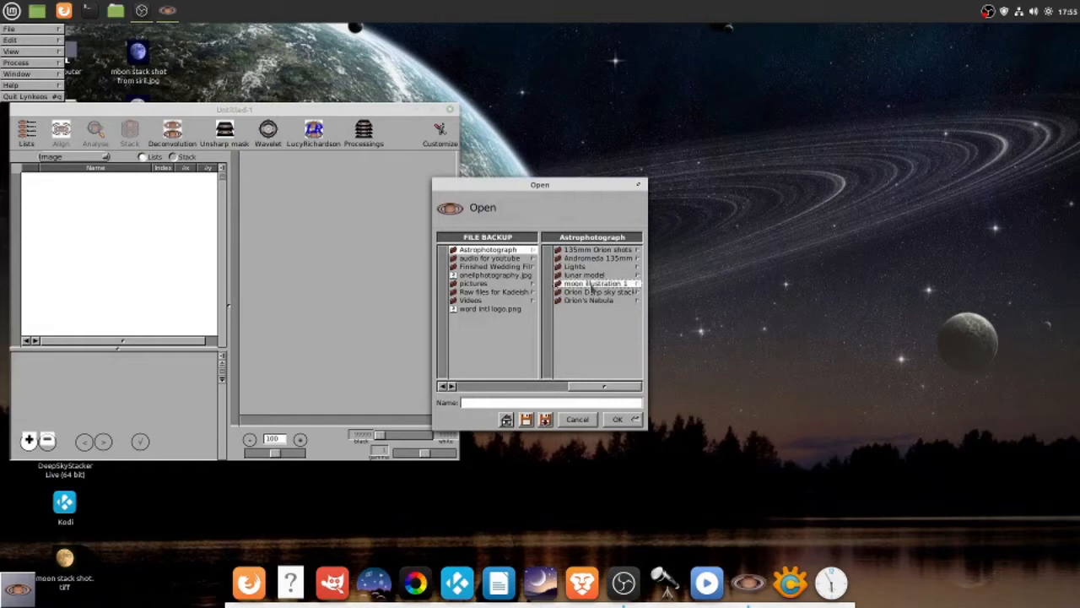
{"action": "left_click", "coordinate": [594, 285]}
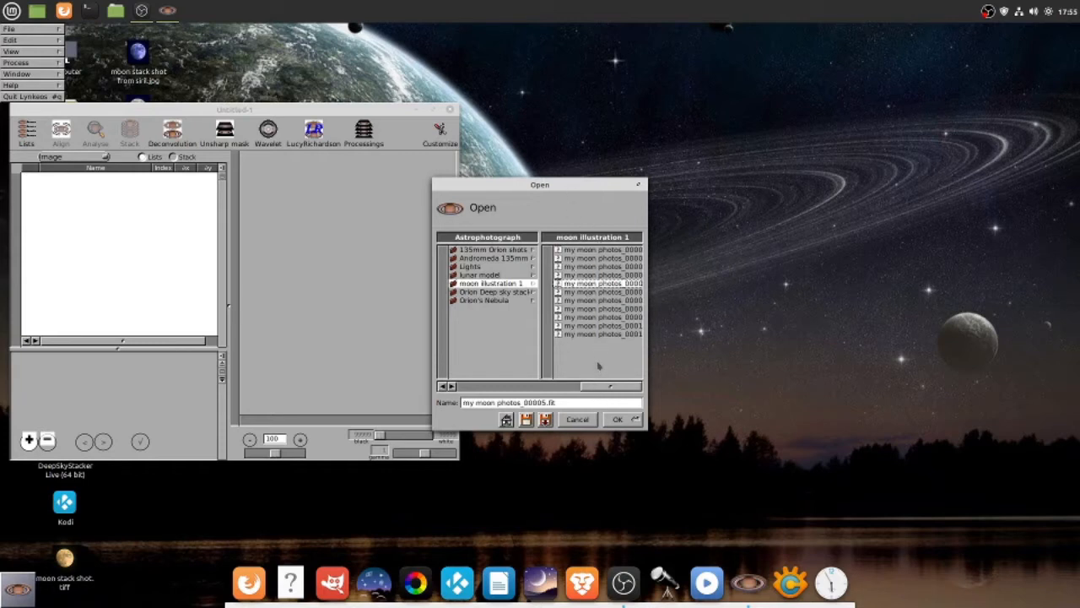
{"action": "left_click_drag", "start_coordinate": [610, 253], "coordinate": [608, 345]}
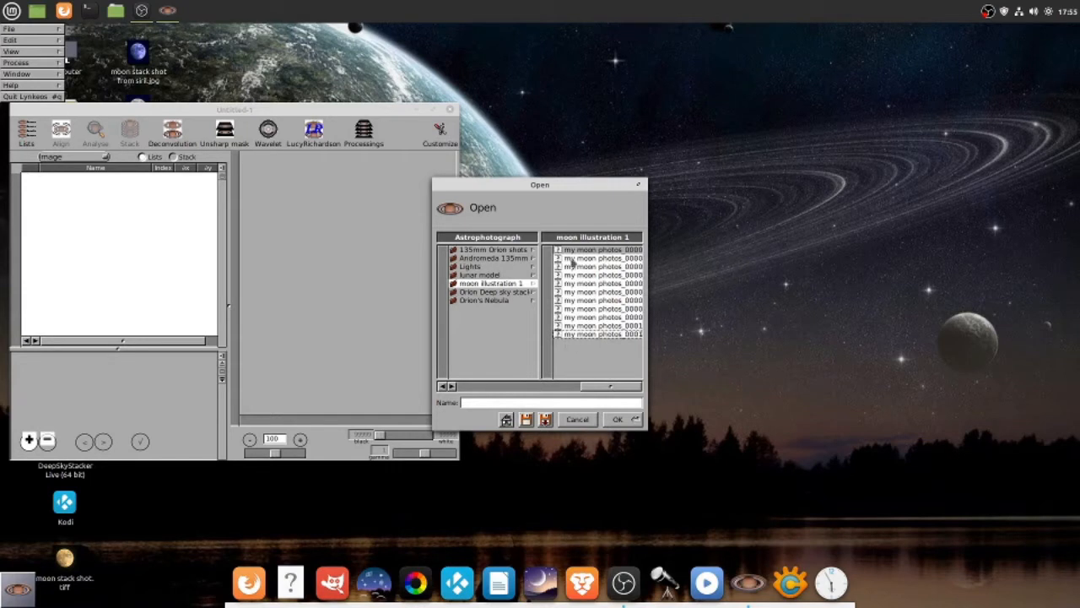
{"action": "left_click", "coordinate": [617, 419]}
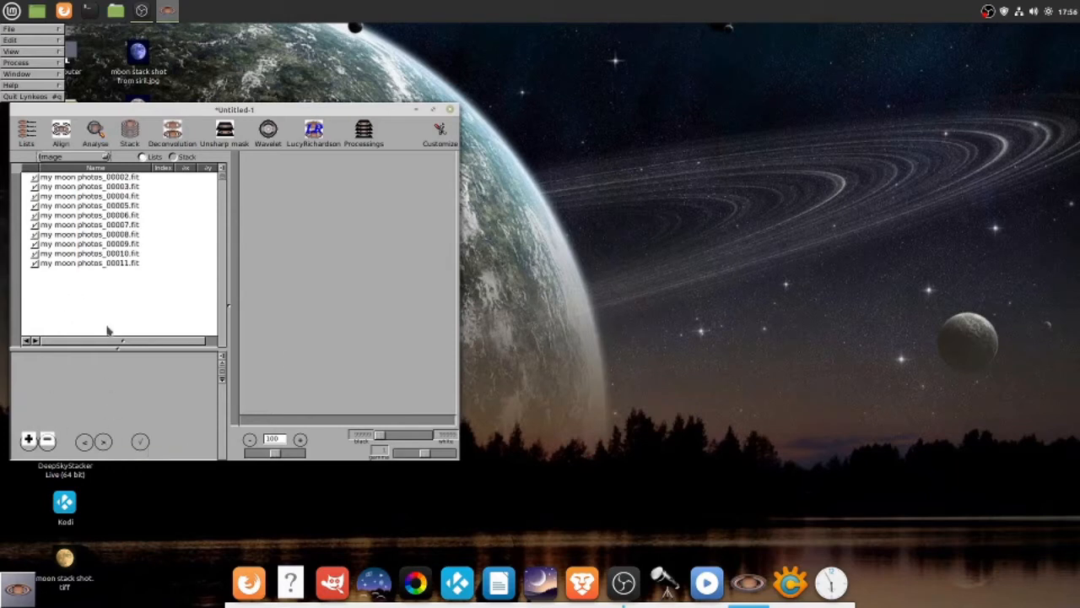
{"action": "left_click", "coordinate": [127, 133]}
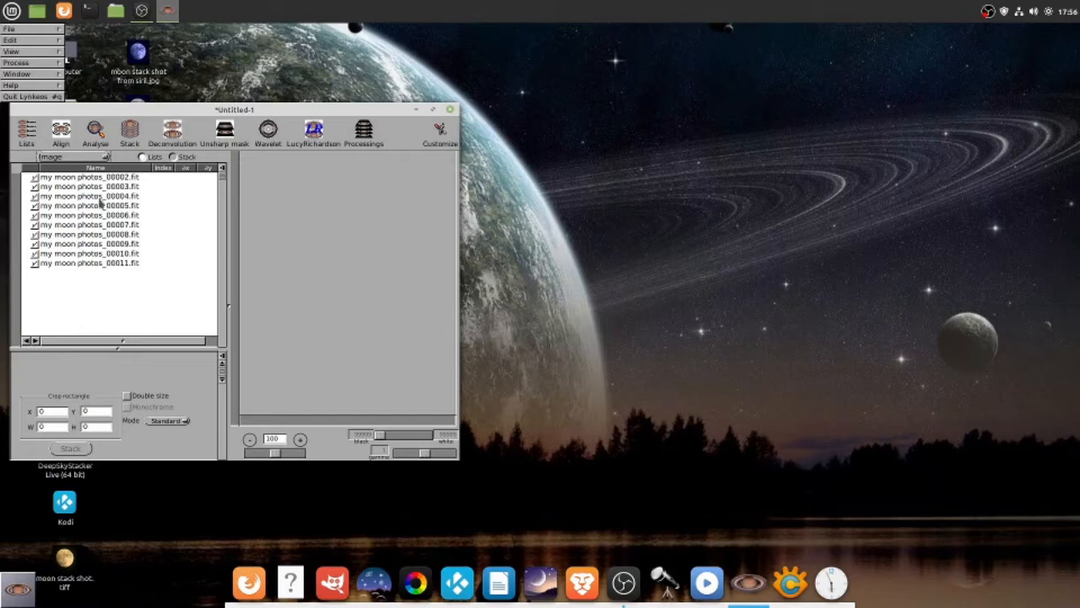
Close the Lynkeos document without saving it and switch to XnConvert.
{"action": "left_click", "coordinate": [450, 109]}
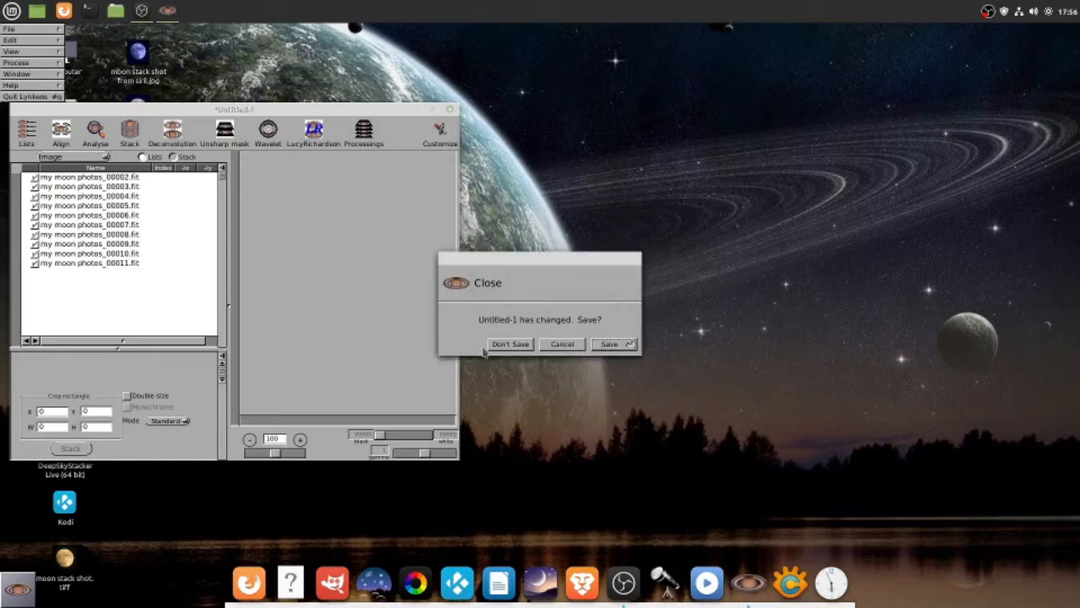
{"action": "left_click", "coordinate": [511, 343]}
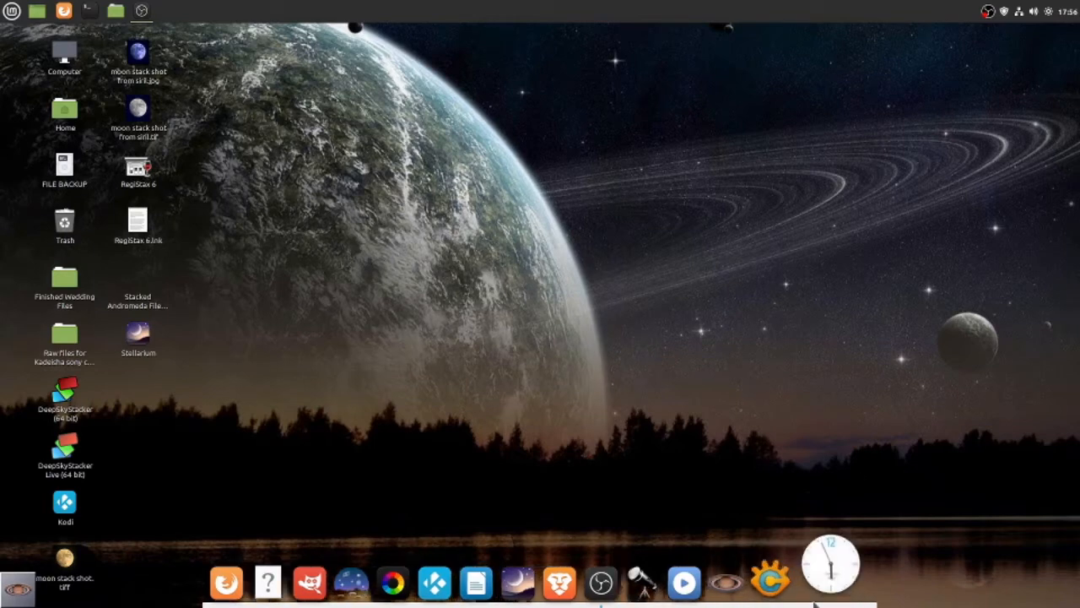
{"action": "left_click", "coordinate": [790, 567]}
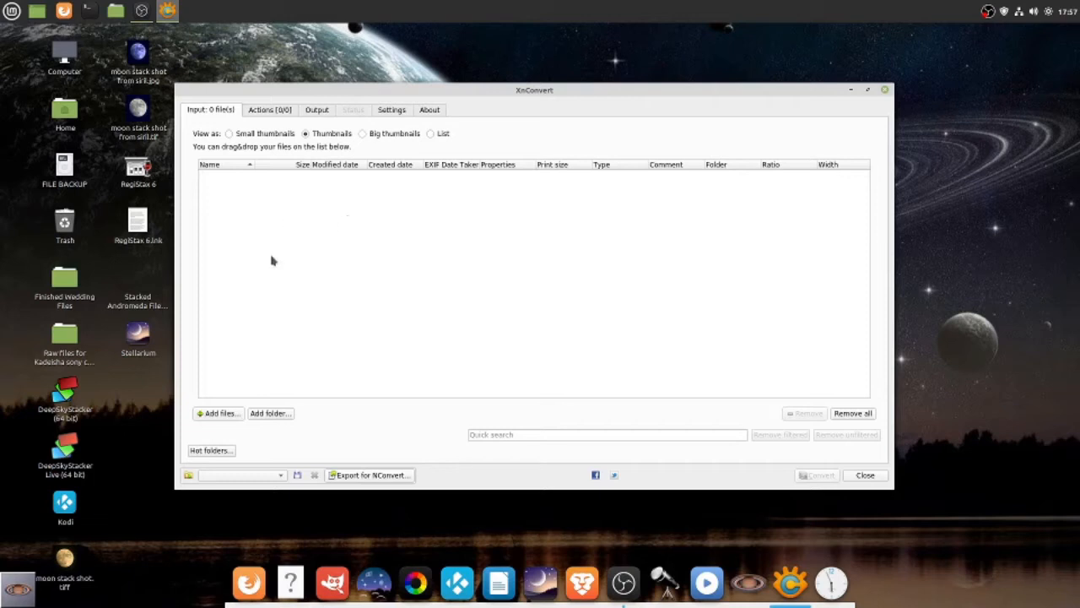
{"action": "left_click", "coordinate": [217, 414]}
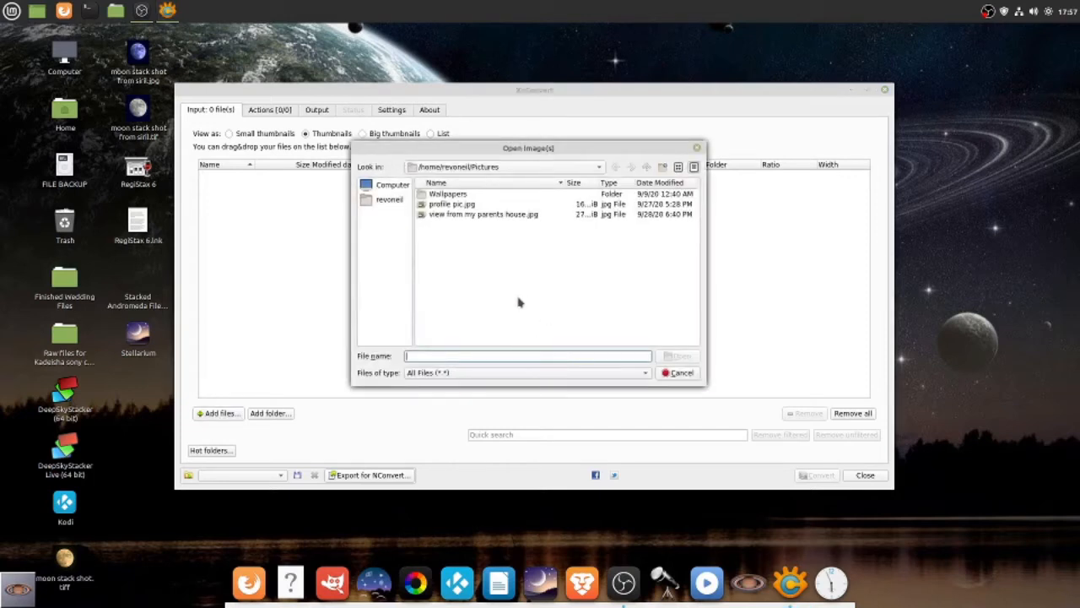
{"action": "left_click", "coordinate": [393, 185]}
{"action": "double_click", "coordinate": [429, 195]}
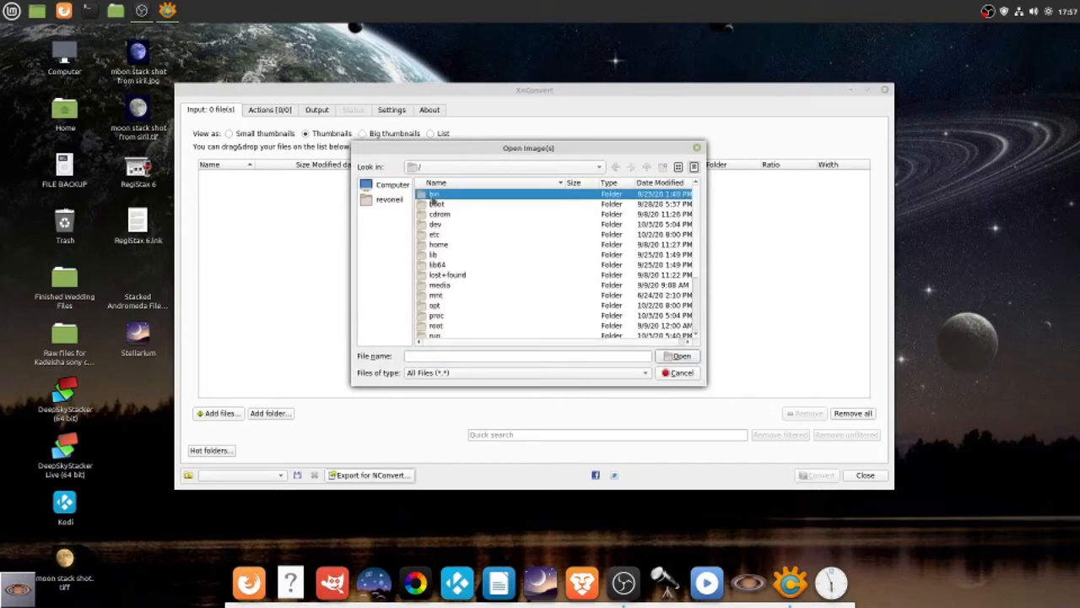
{"action": "double_click", "coordinate": [432, 285]}
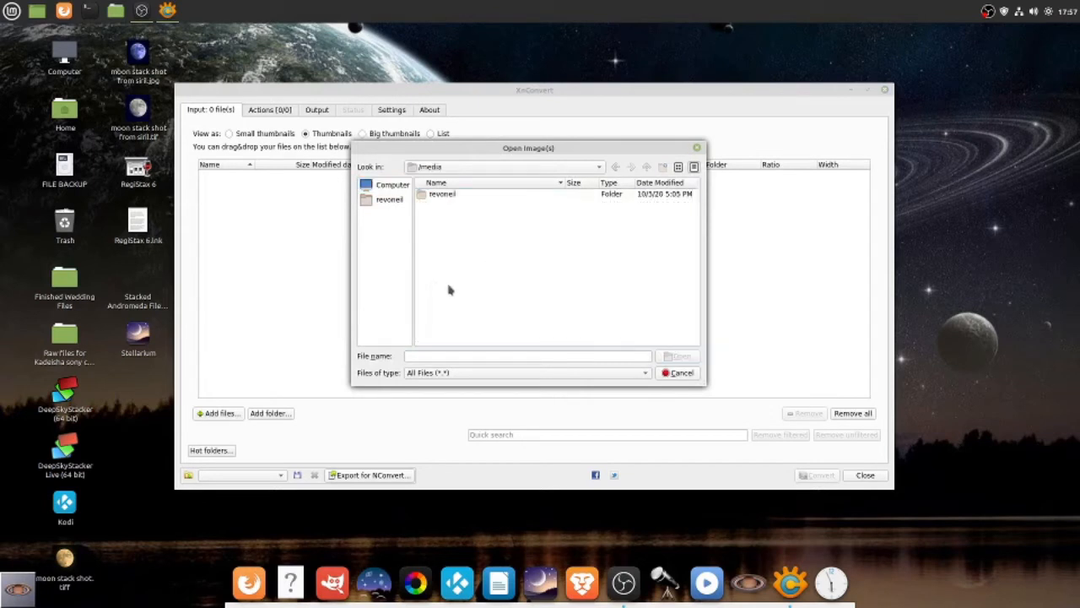
{"action": "double_click", "coordinate": [441, 196]}
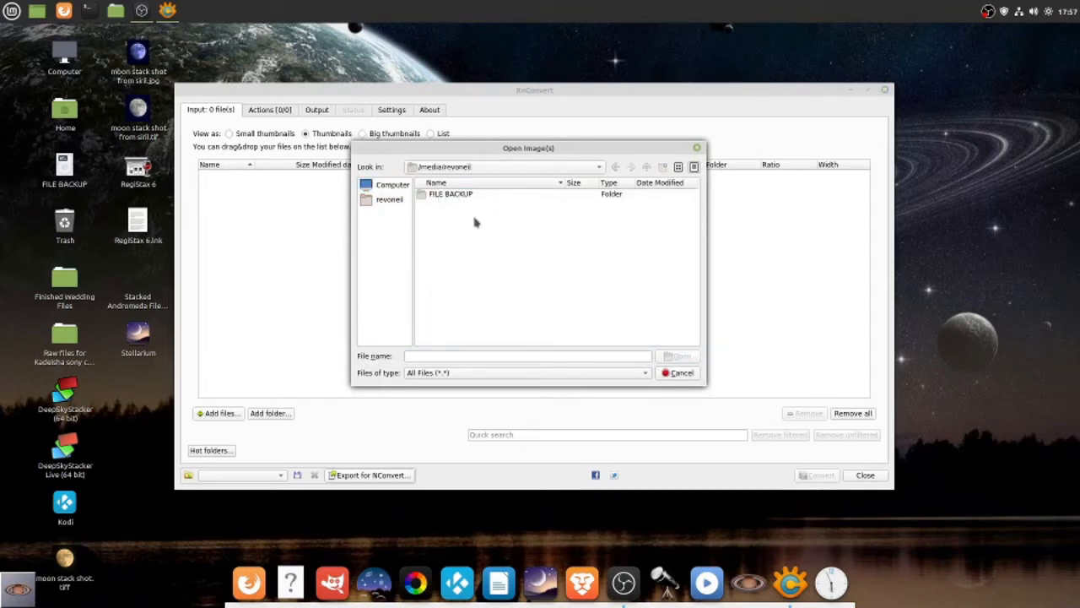
{"action": "double_click", "coordinate": [460, 199]}
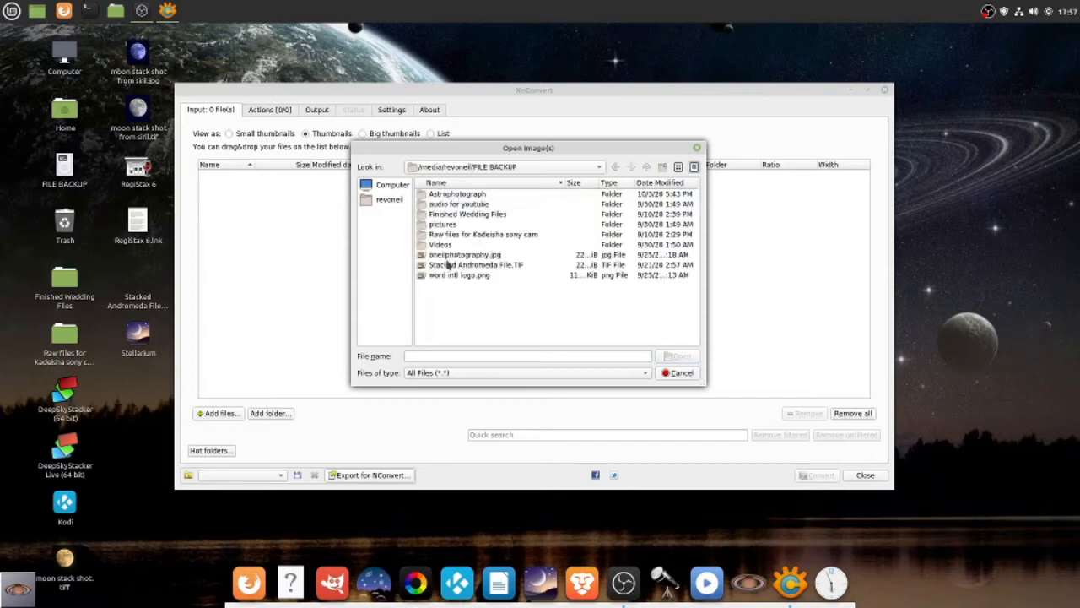
{"action": "double_click", "coordinate": [459, 195]}
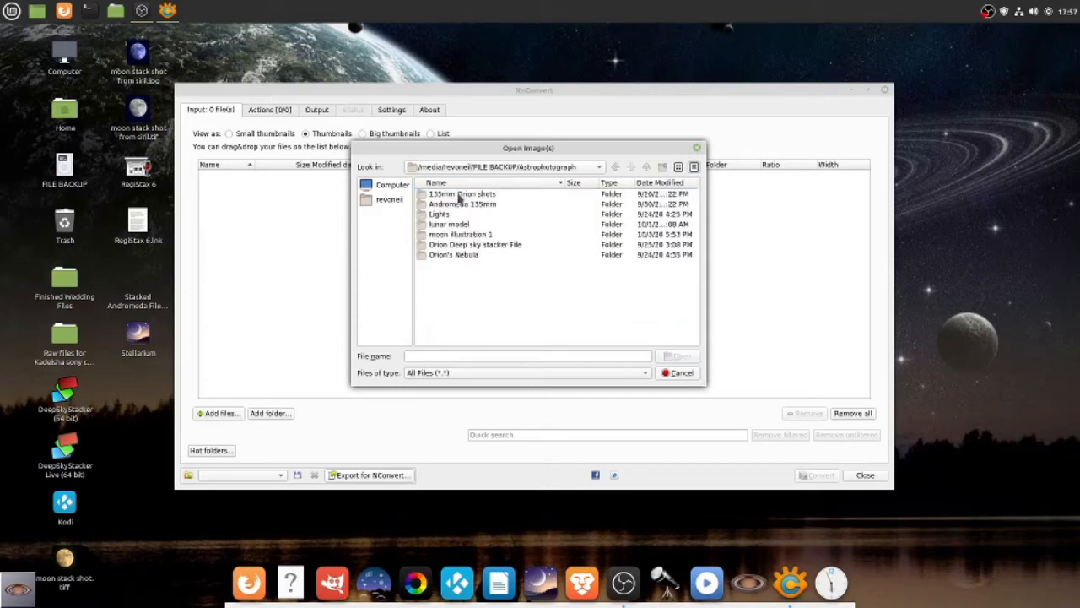
{"action": "double_click", "coordinate": [453, 235]}
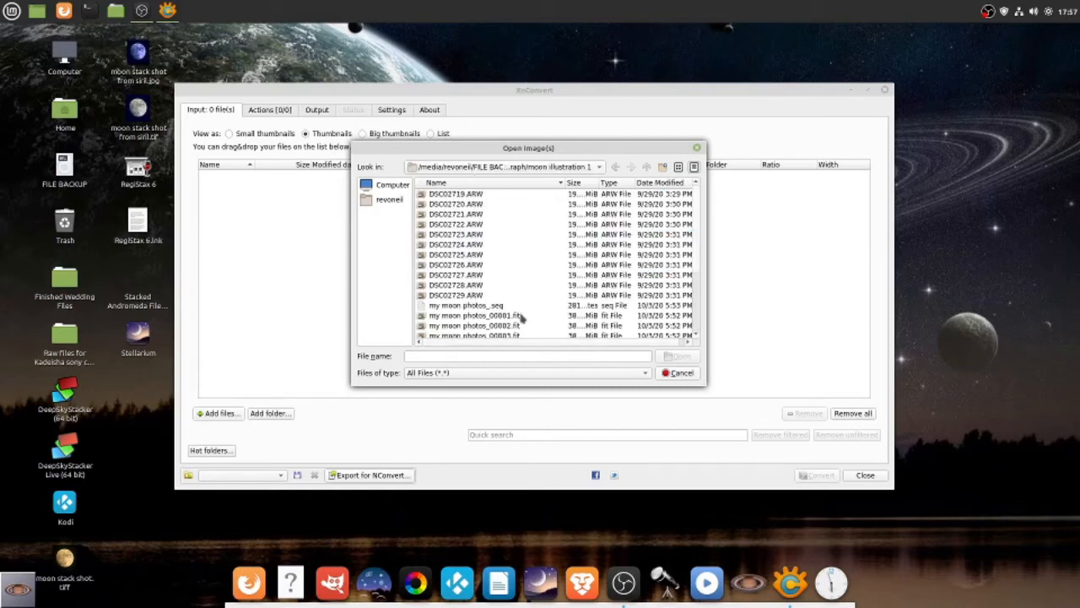
{"action": "scroll", "coordinate": [521, 316], "scroll_direction": "down", "scroll_amount": 3}
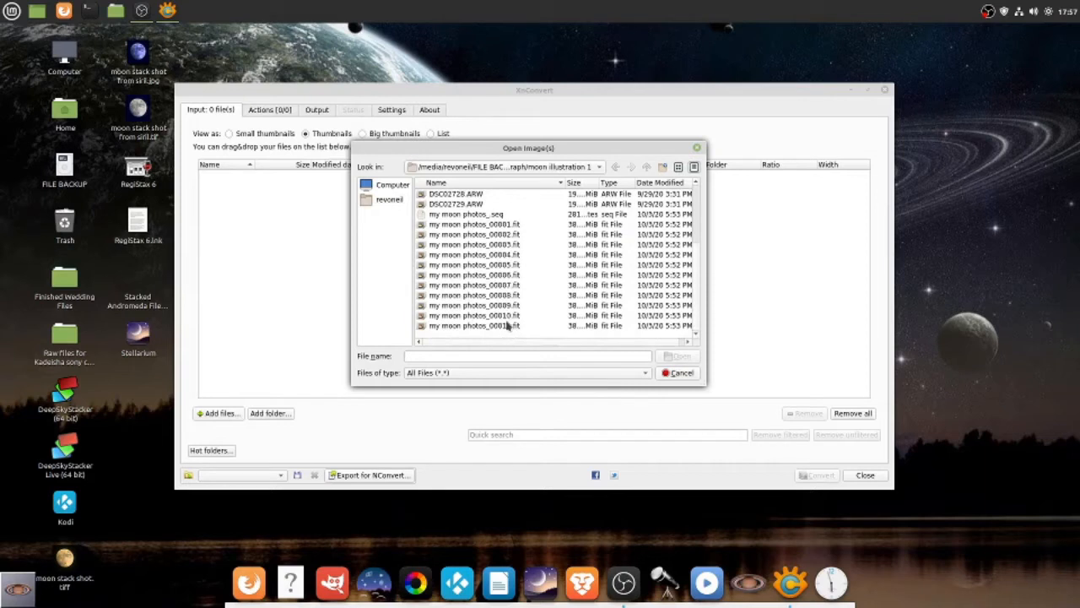
{"action": "scroll", "coordinate": [502, 319], "scroll_direction": "up", "scroll_amount": 3}
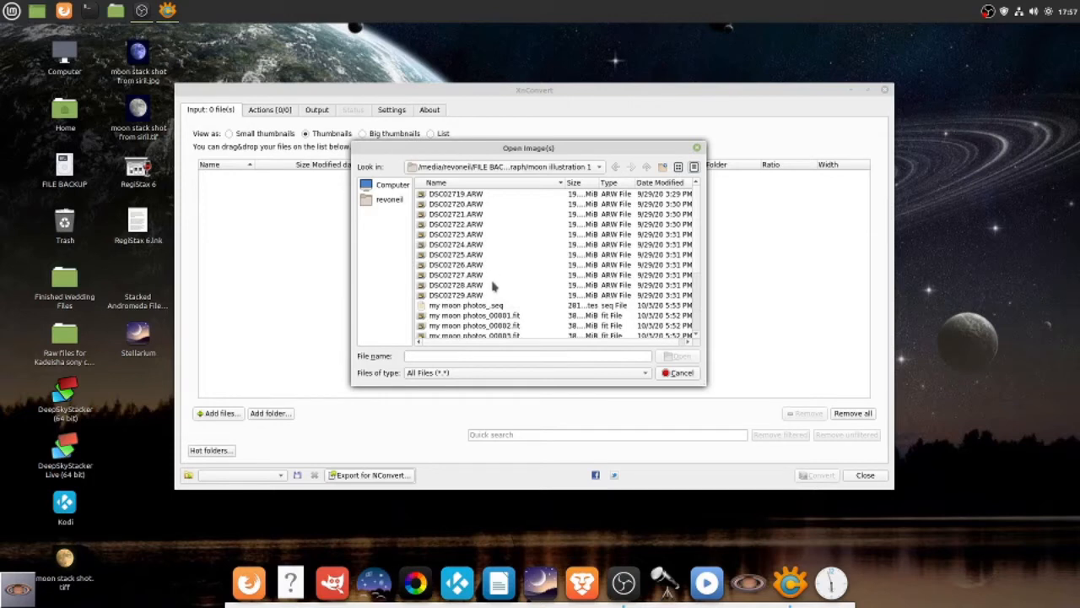
{"action": "left_click_drag", "start_coordinate": [498, 296], "coordinate": [471, 267]}
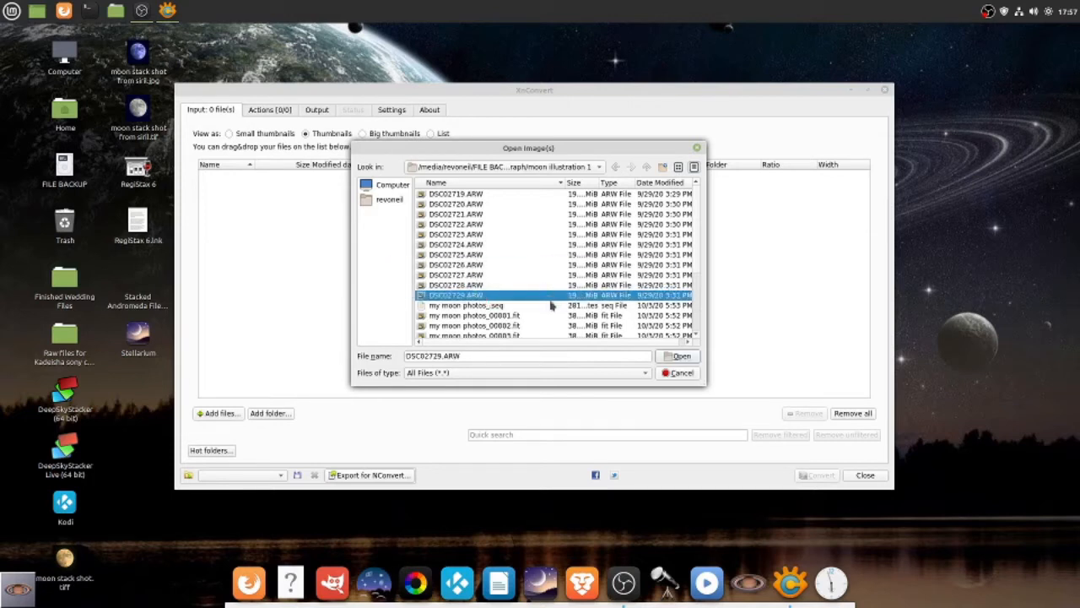
{"action": "left_click", "coordinate": [460, 184]}
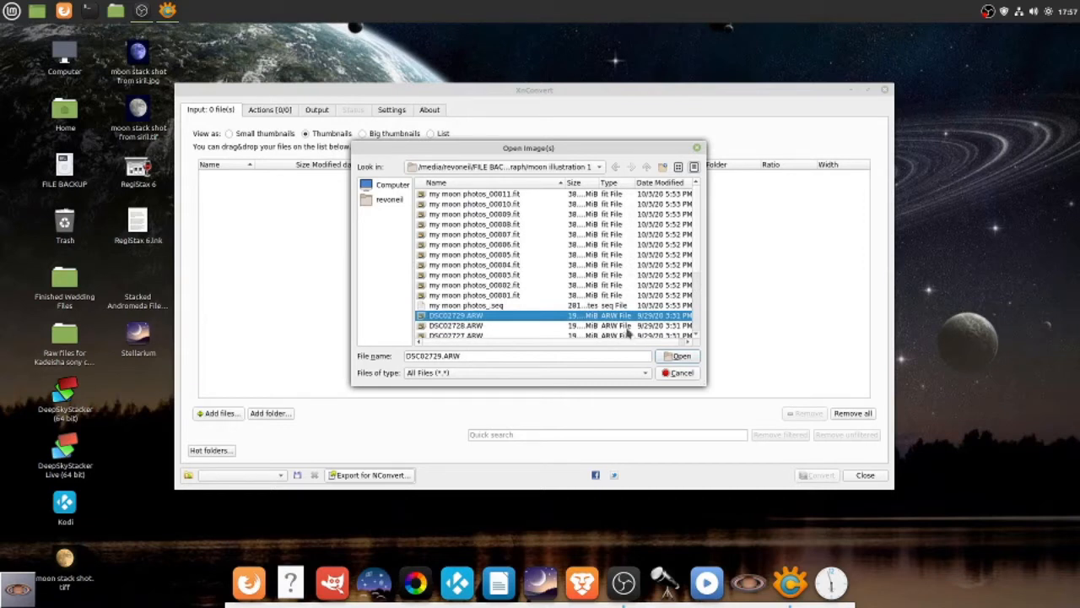
{"action": "left_click_drag", "start_coordinate": [526, 306], "coordinate": [515, 241]}
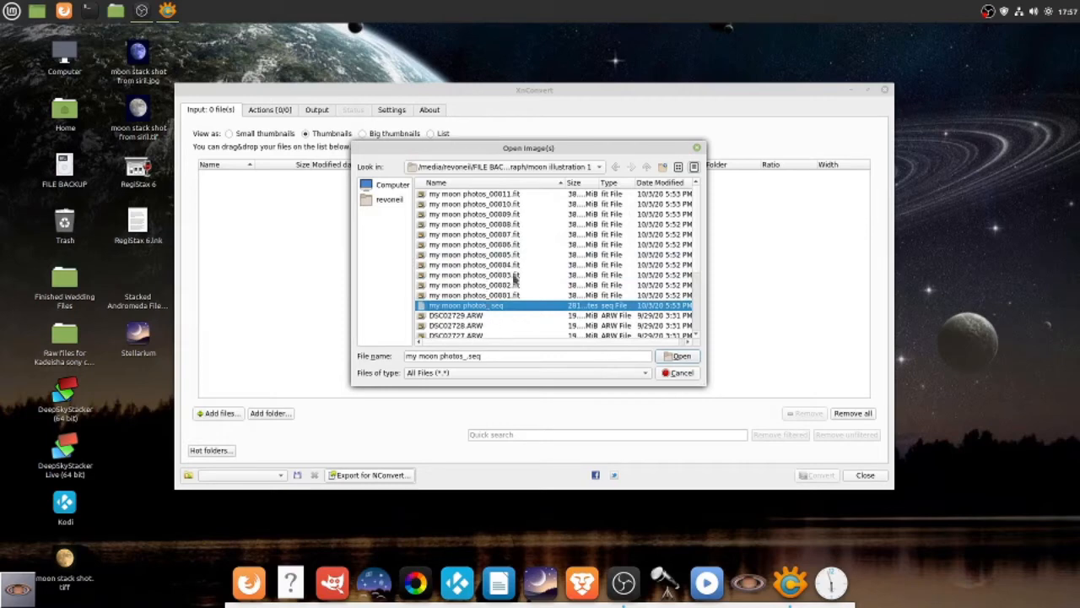
{"action": "left_click", "coordinate": [681, 372]}
Add the whole moon illustration 1 folder from FILE BACKUP/Astrophotograph as conversion input.
{"action": "left_click", "coordinate": [268, 412]}
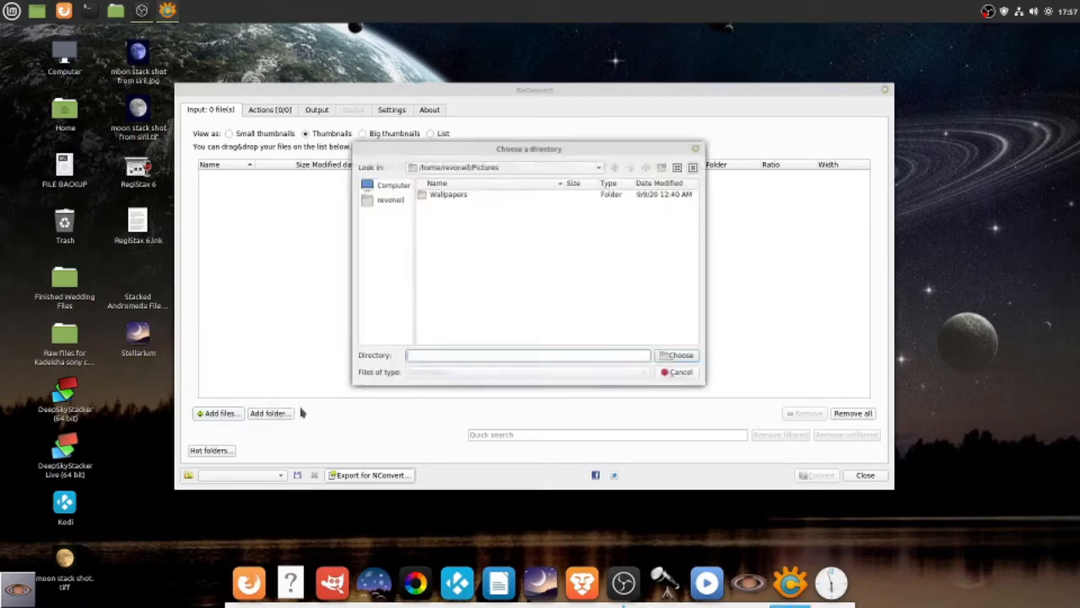
{"action": "left_click", "coordinate": [384, 201]}
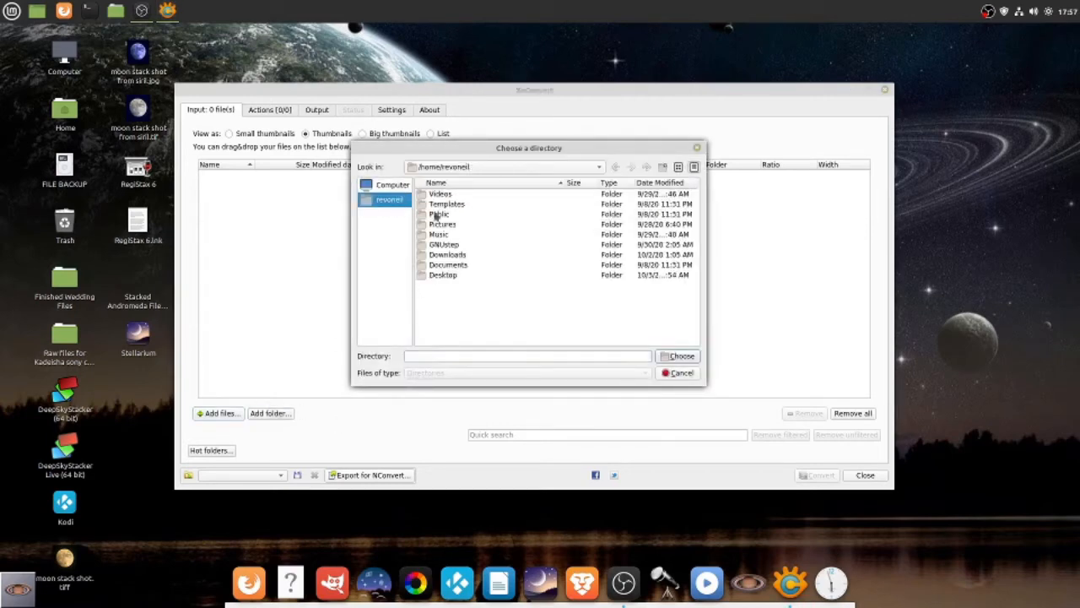
{"action": "left_click", "coordinate": [391, 186]}
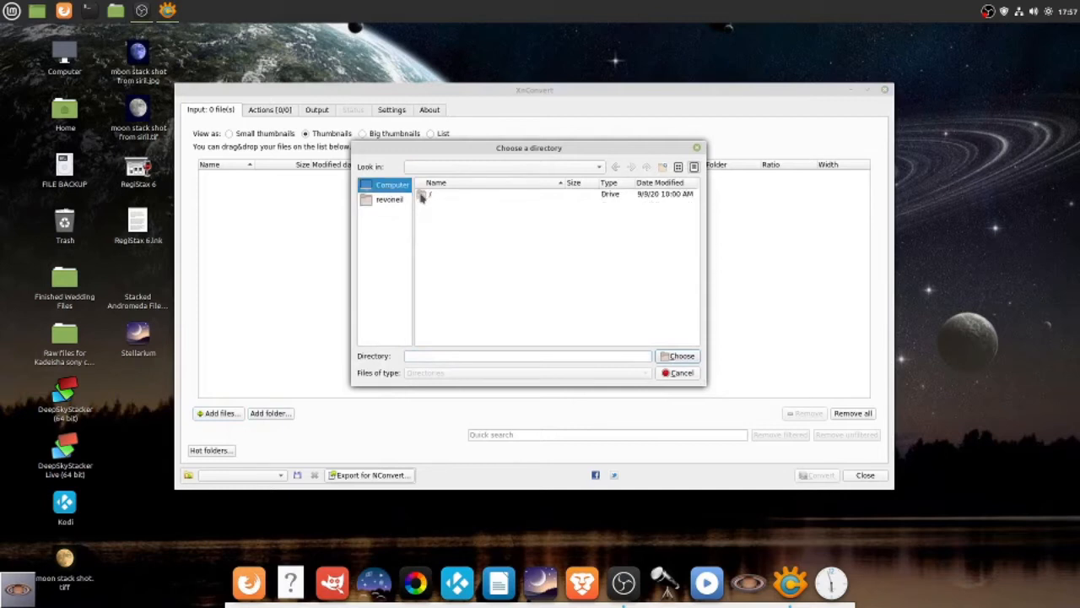
{"action": "double_click", "coordinate": [424, 195]}
{"action": "left_click", "coordinate": [437, 316]}
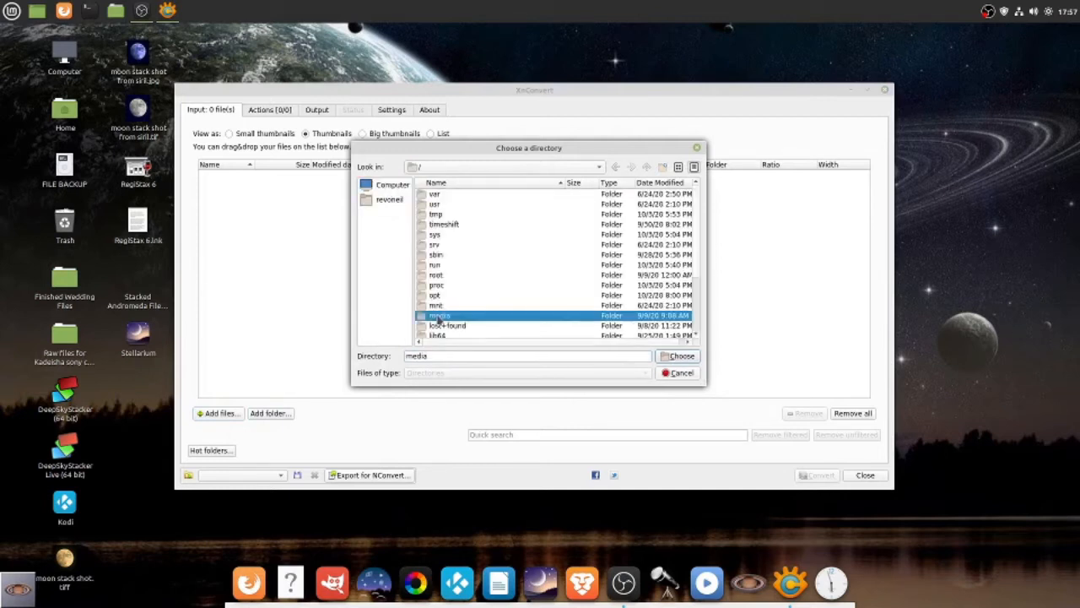
{"action": "double_click", "coordinate": [437, 317]}
{"action": "double_click", "coordinate": [443, 197]}
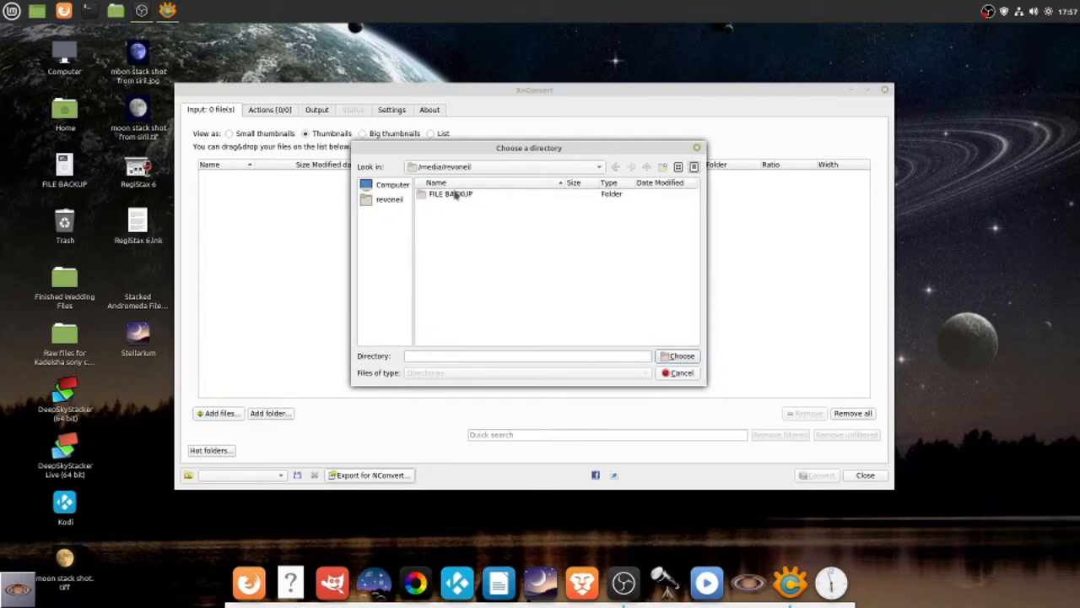
{"action": "double_click", "coordinate": [456, 193]}
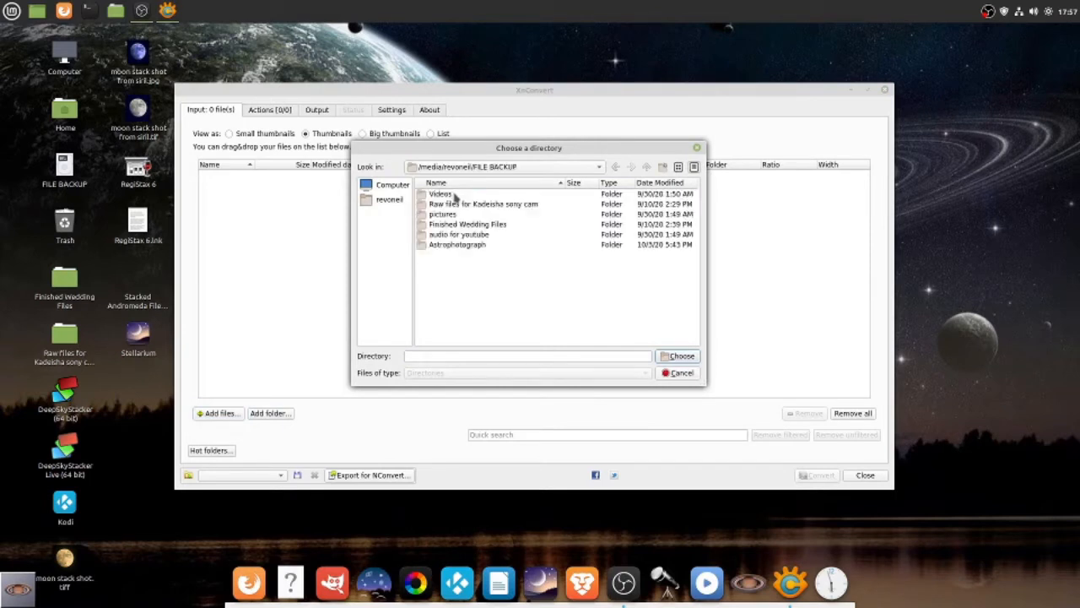
{"action": "left_click", "coordinate": [456, 244]}
{"action": "double_click", "coordinate": [469, 249]}
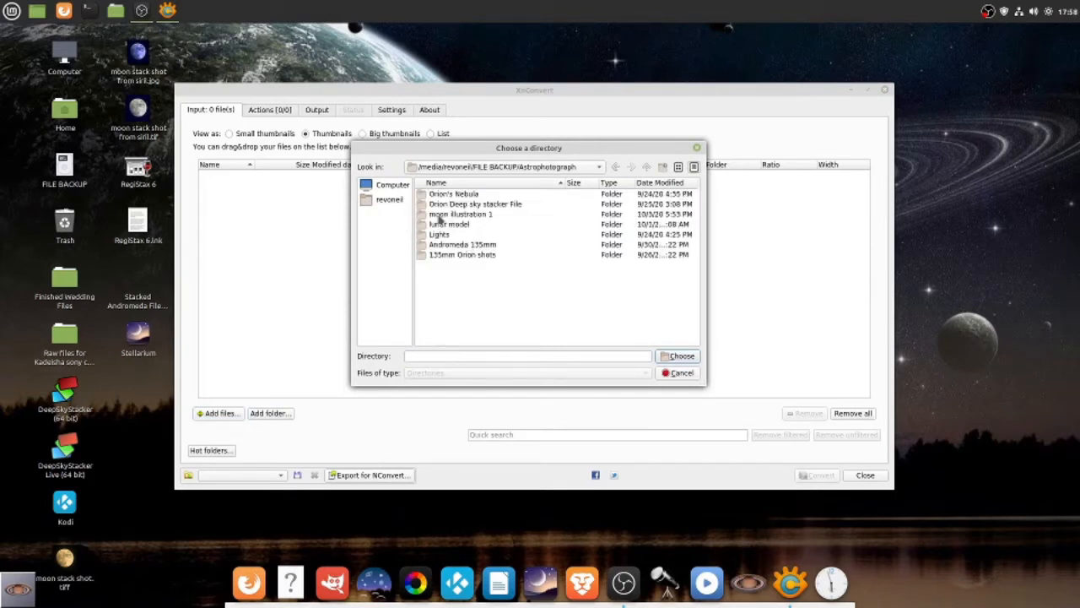
{"action": "left_click", "coordinate": [462, 216]}
{"action": "double_click", "coordinate": [462, 215]}
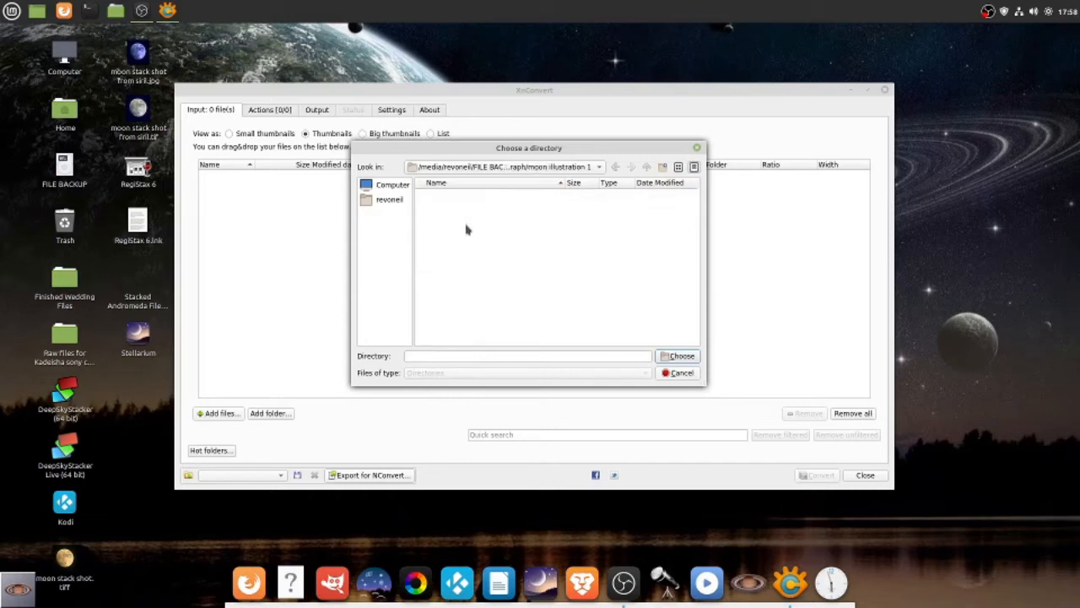
{"action": "left_click", "coordinate": [690, 356]}
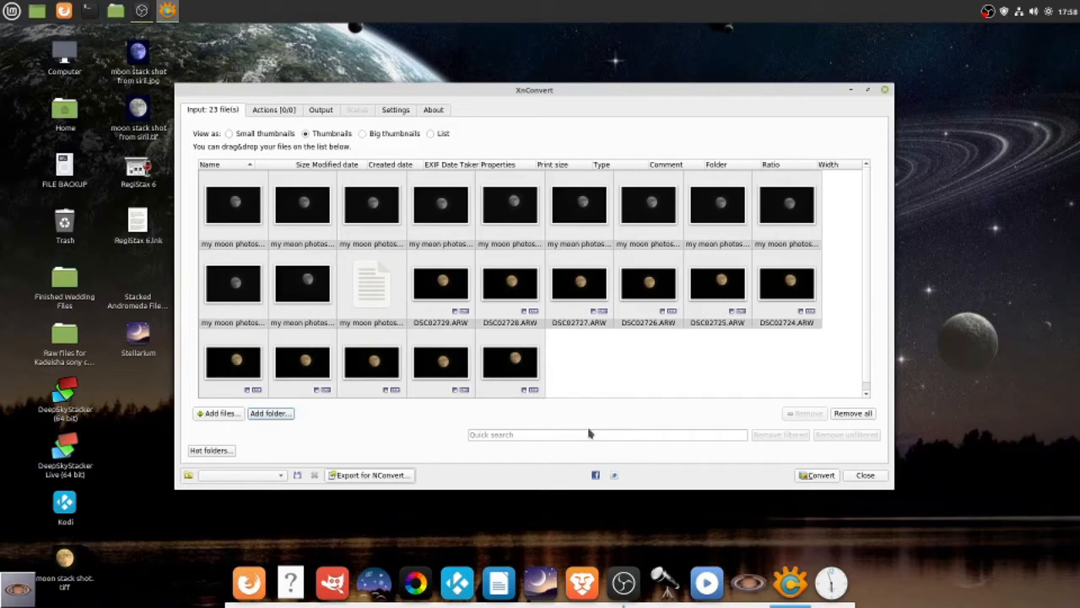
Set the conversion output location to the source folder.
{"action": "left_click", "coordinate": [321, 112]}
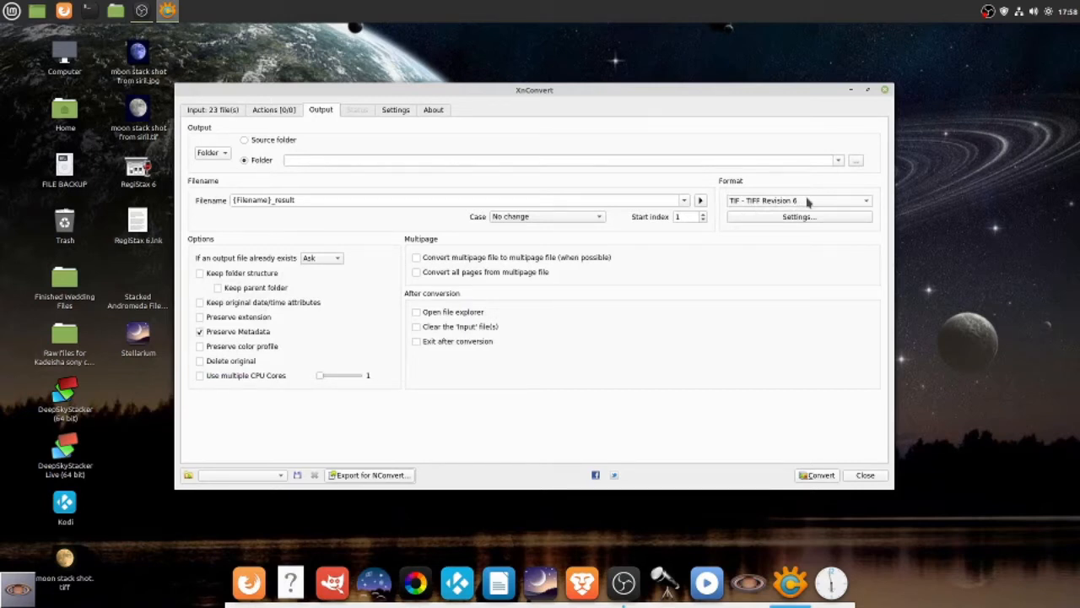
{"action": "left_click", "coordinate": [245, 140]}
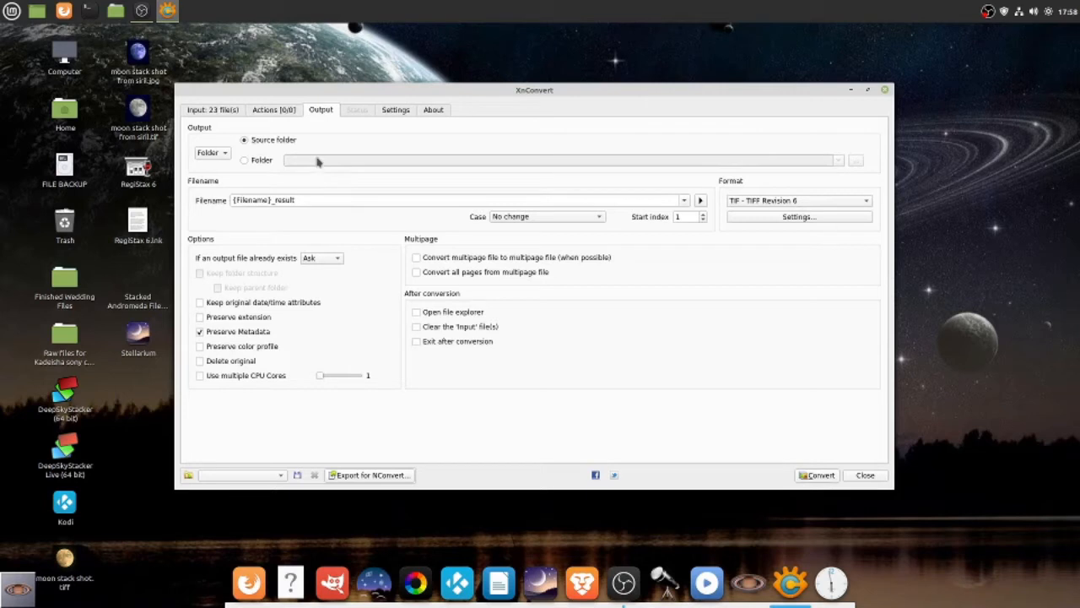
{"action": "left_click", "coordinate": [245, 161]}
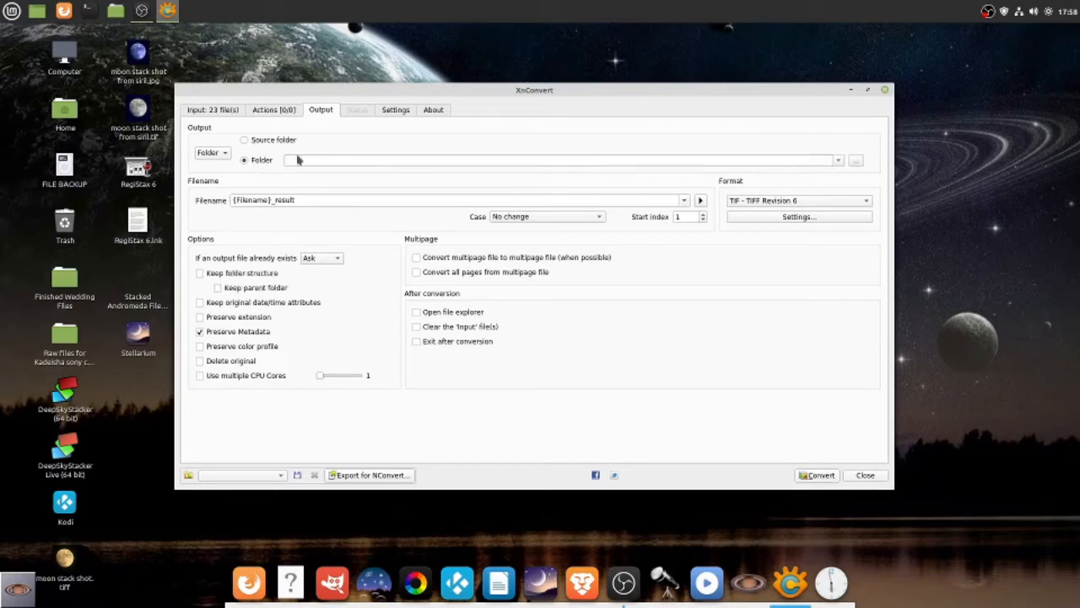
{"action": "left_click", "coordinate": [292, 160]}
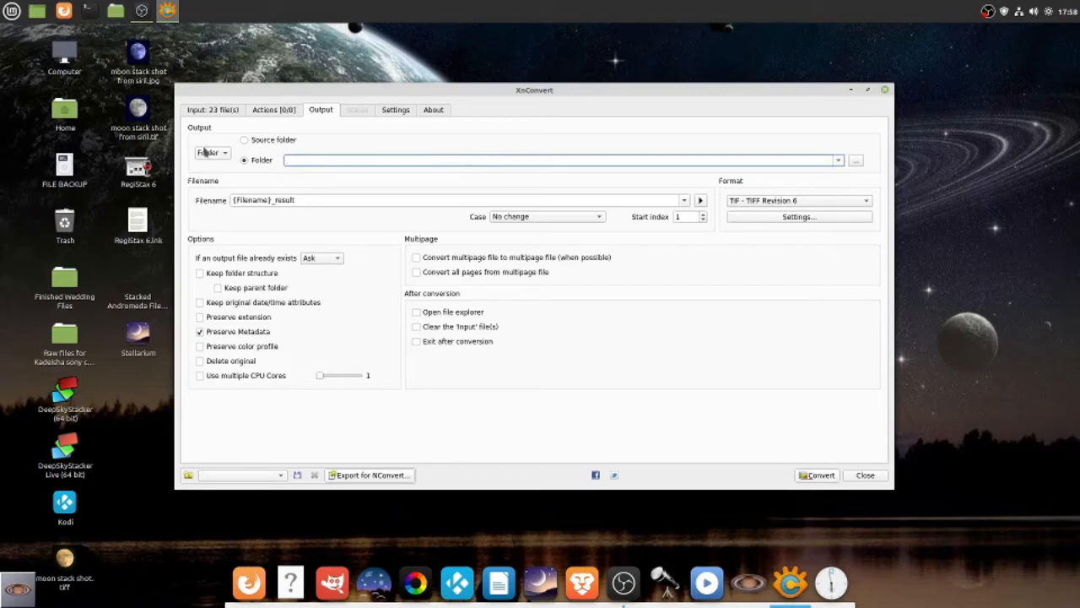
{"action": "left_click", "coordinate": [245, 140]}
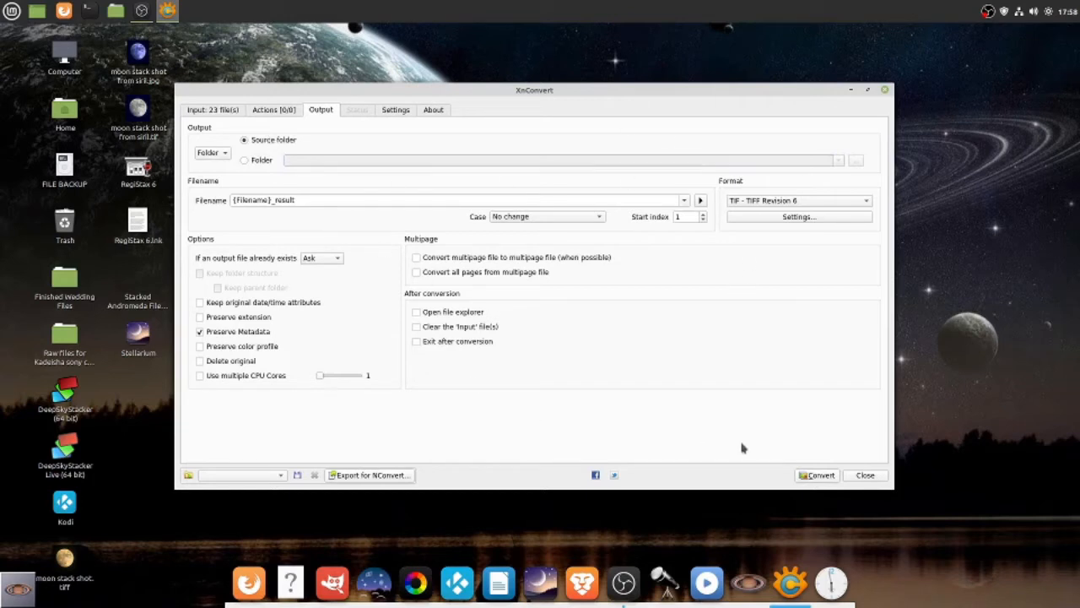
Convert all the loaded moon files to TIFF and close XnConvert.
{"action": "left_click", "coordinate": [823, 475]}
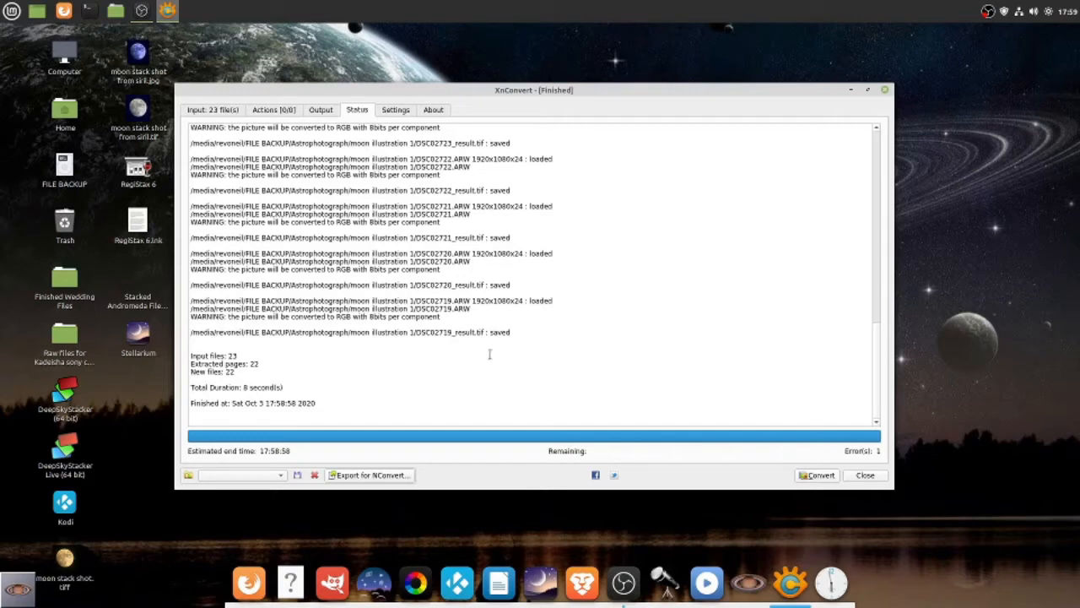
{"action": "left_click", "coordinate": [866, 475]}
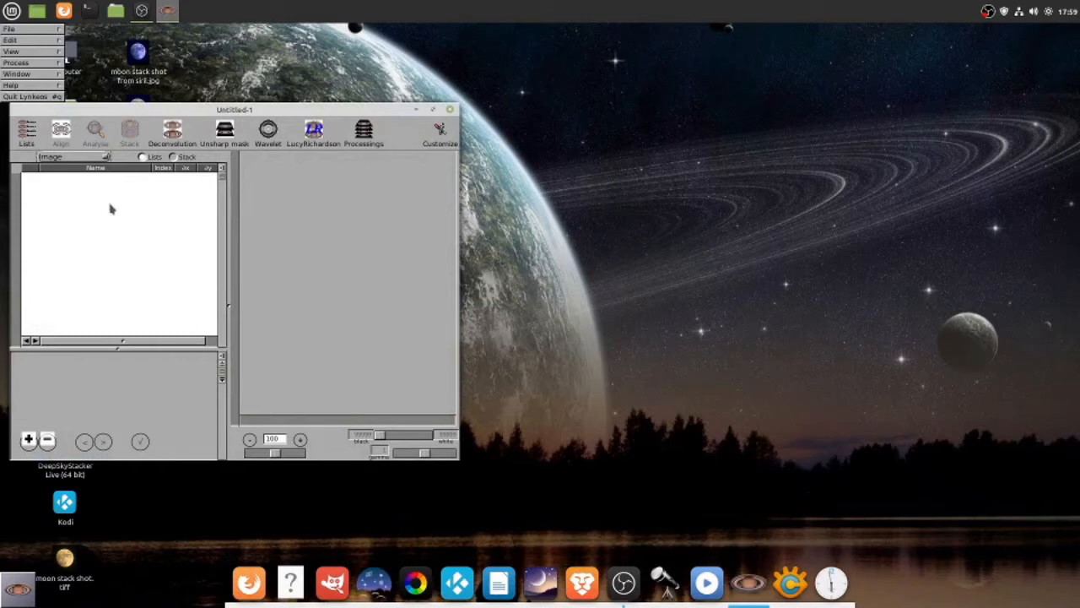
Switch to Lynkeos and add DSC02719_result.tif to DSC02729_result.tif from the moon illustration 1 folder to the image list.
{"action": "left_click", "coordinate": [27, 439]}
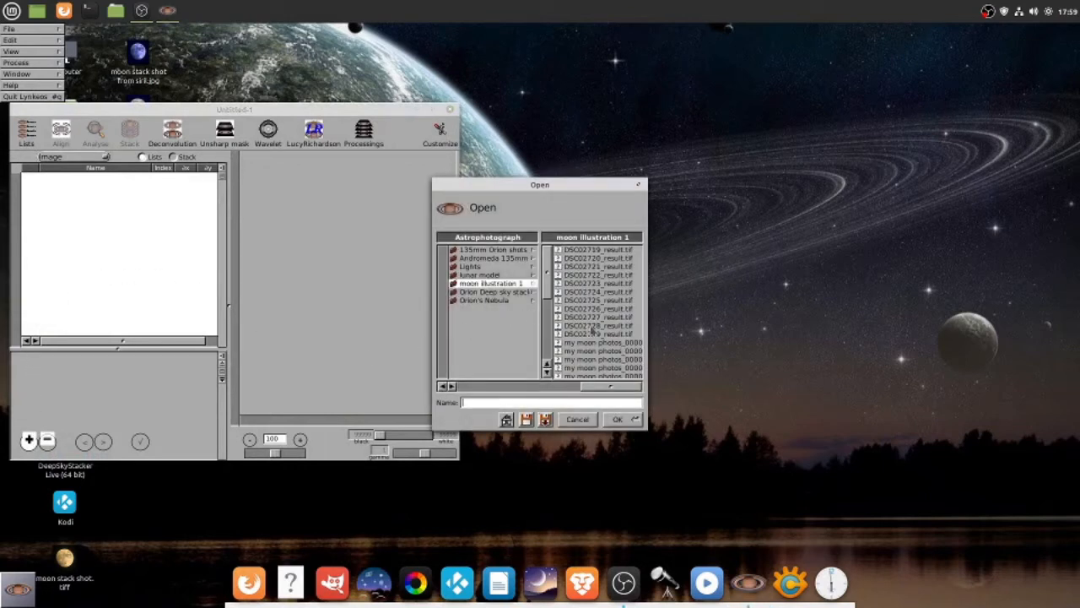
{"action": "left_click_drag", "start_coordinate": [634, 335], "coordinate": [620, 245]}
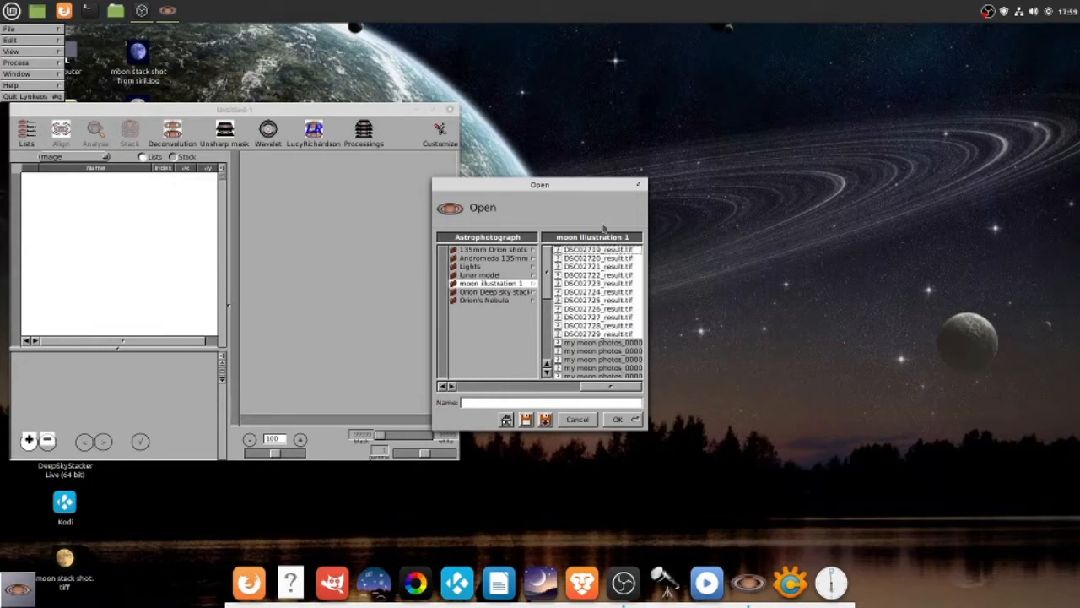
{"action": "left_click", "coordinate": [618, 419]}
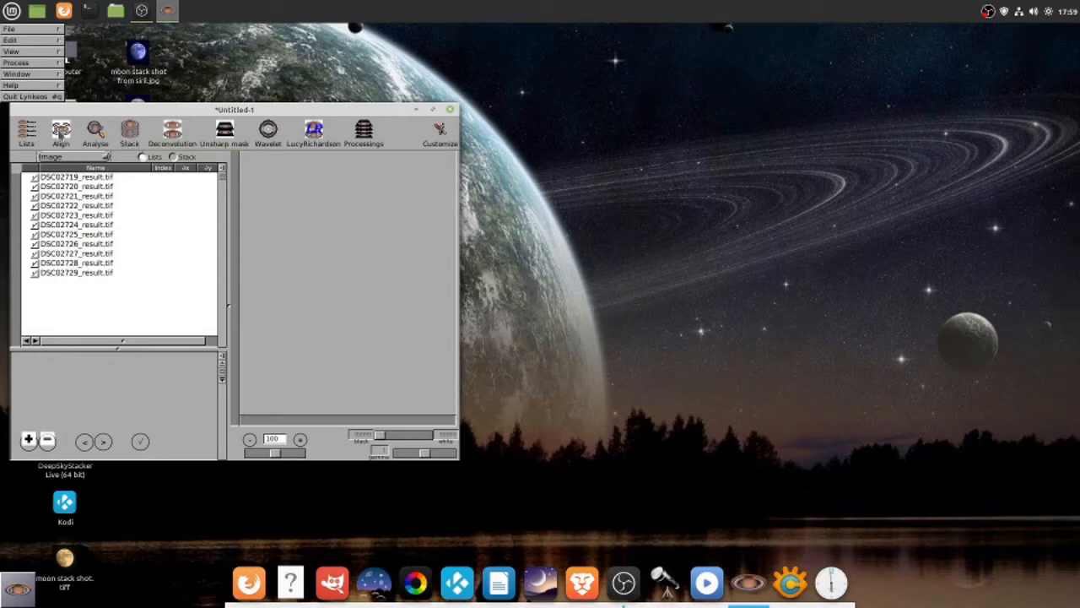
Try to frame the whole moon in DSC02725_result.tif with an alignment search square at 50% zoom.
{"action": "left_click", "coordinate": [60, 143]}
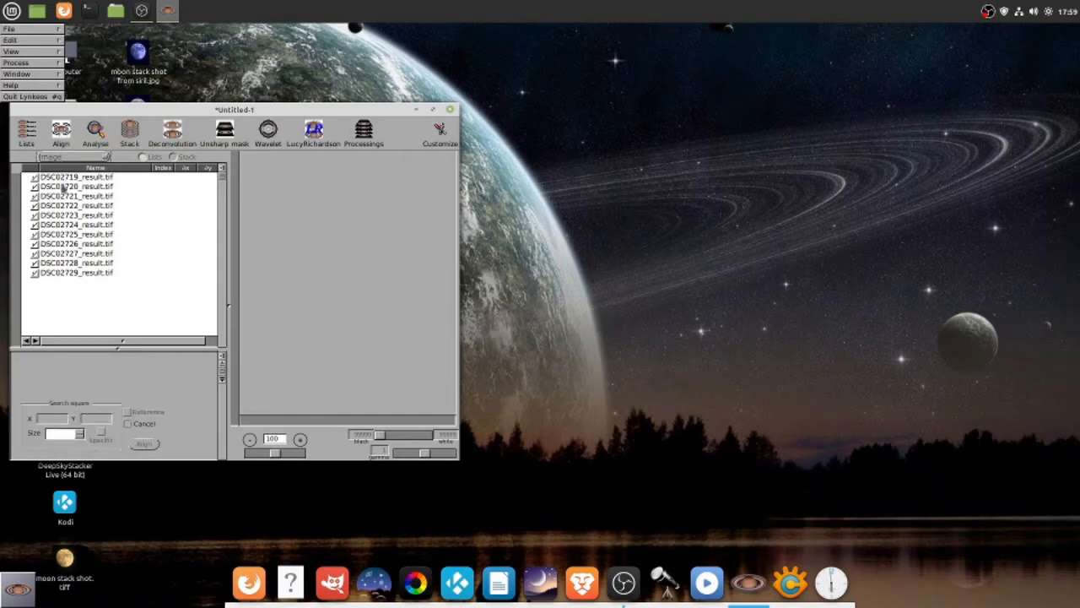
{"action": "left_click", "coordinate": [95, 274]}
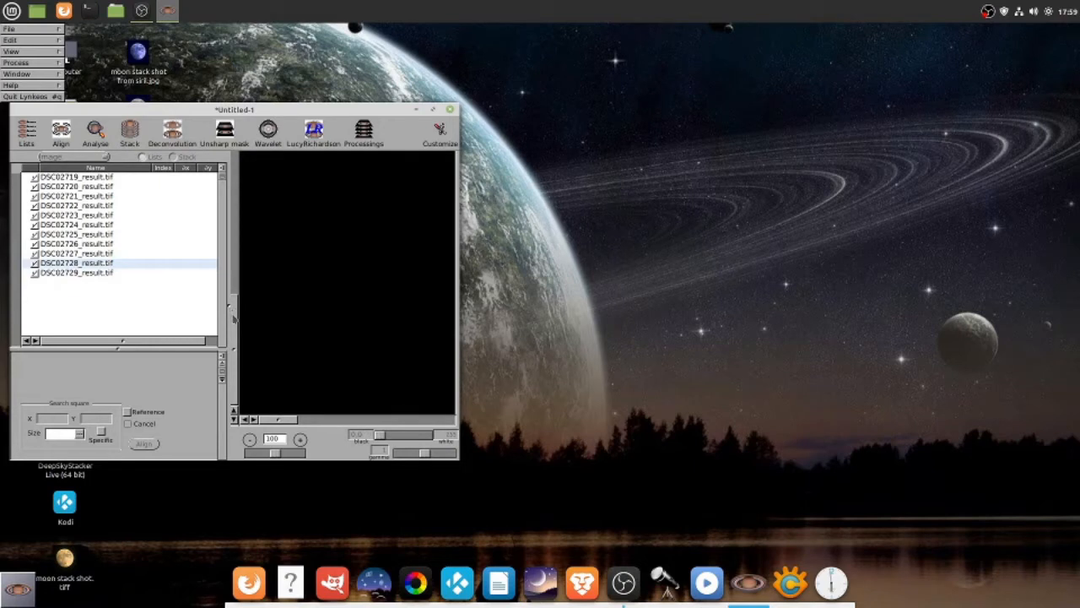
{"action": "left_click", "coordinate": [88, 234]}
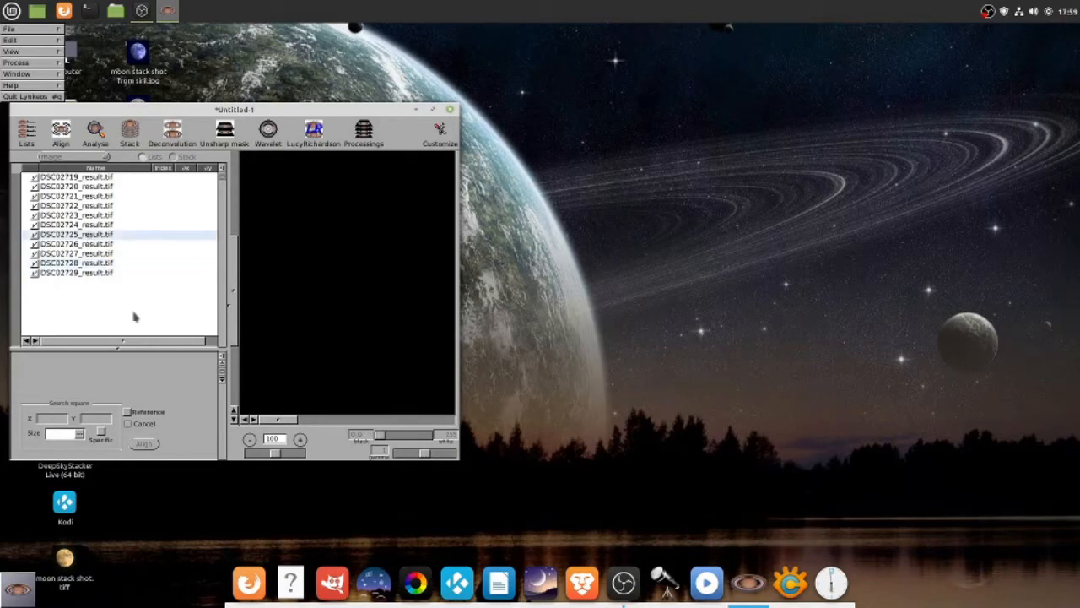
{"action": "left_click_drag", "start_coordinate": [284, 421], "coordinate": [368, 428]}
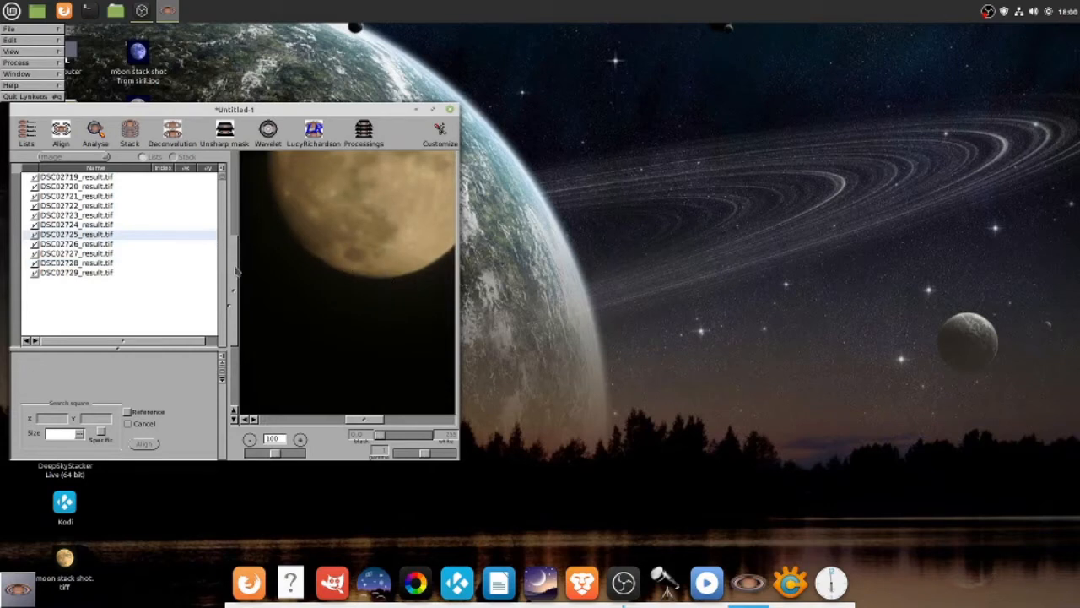
{"action": "left_click_drag", "start_coordinate": [226, 260], "coordinate": [240, 243]}
{"action": "left_click", "coordinate": [250, 440]}
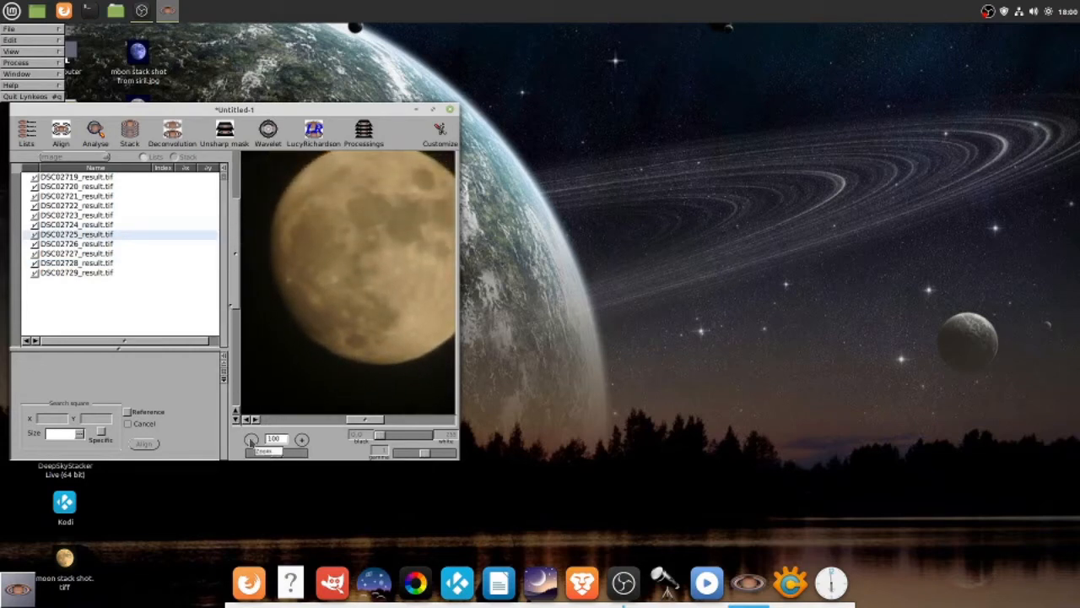
{"action": "left_click", "coordinate": [251, 440]}
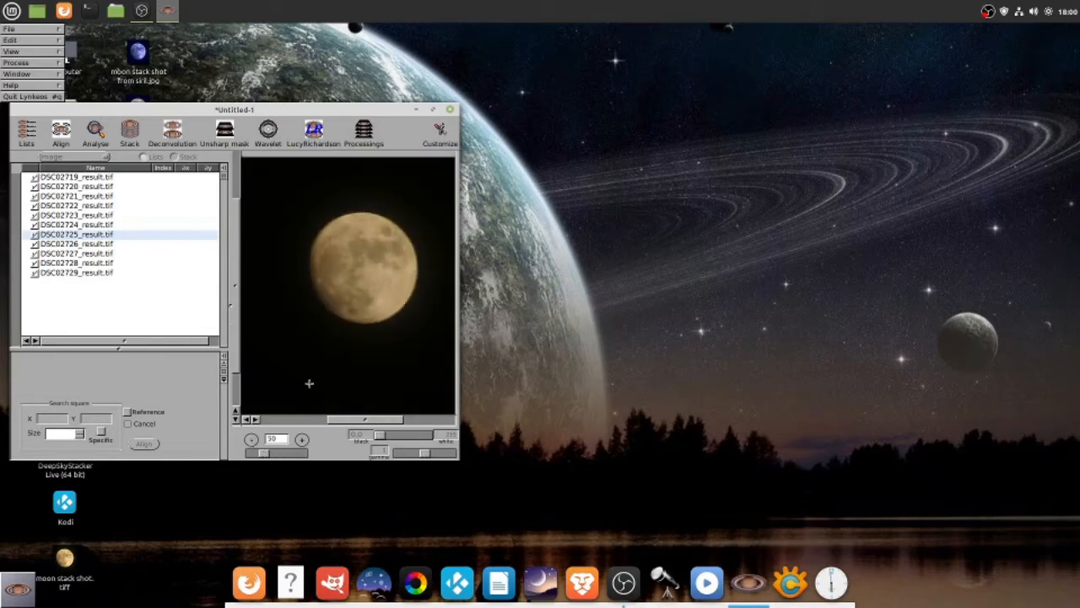
{"action": "left_click_drag", "start_coordinate": [364, 422], "coordinate": [367, 420]}
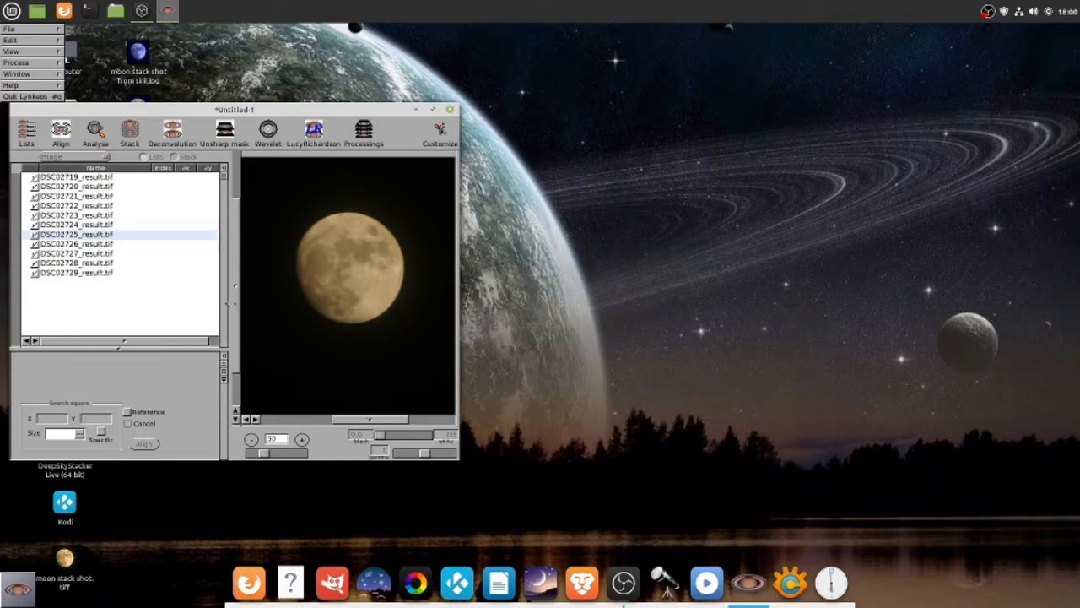
{"action": "scroll", "coordinate": [237, 322], "scroll_direction": "up", "scroll_amount": 2}
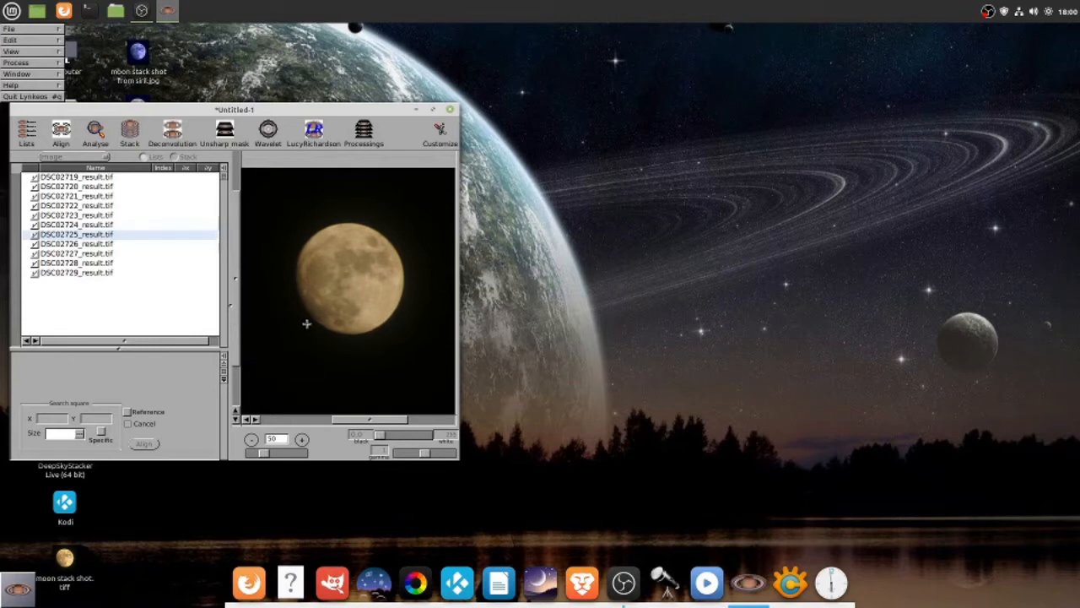
{"action": "left_click_drag", "start_coordinate": [266, 194], "coordinate": [431, 377]}
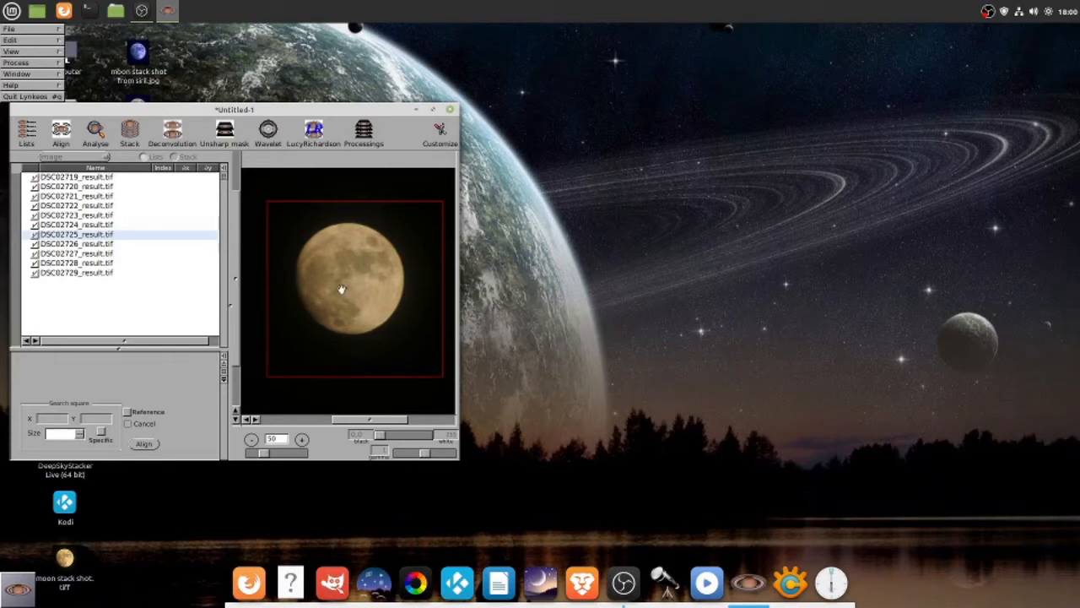
{"action": "left_click_drag", "start_coordinate": [341, 289], "coordinate": [335, 283]}
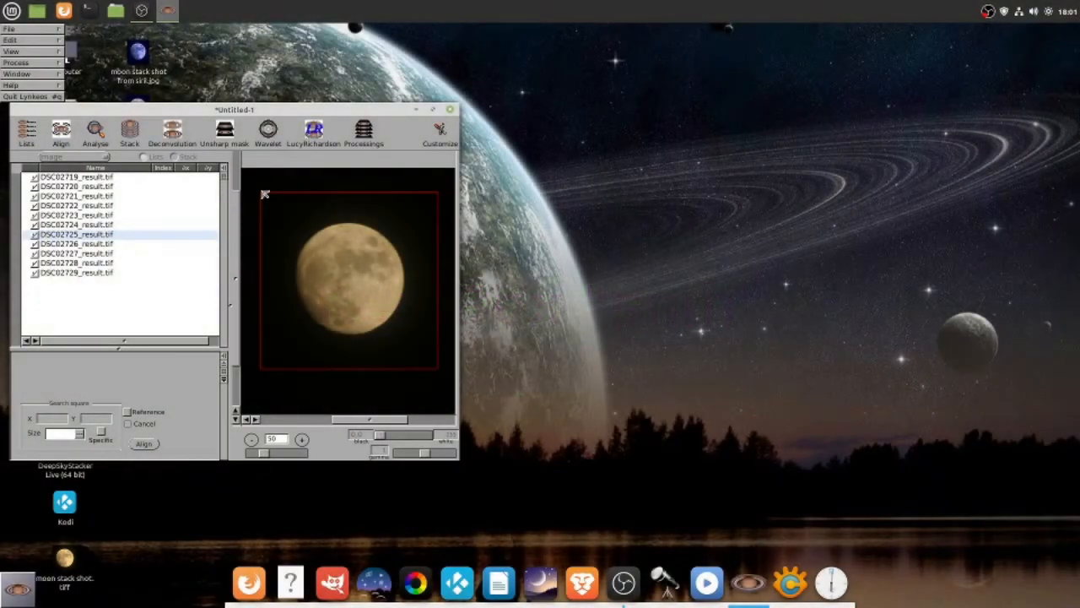
{"action": "left_click_drag", "start_coordinate": [265, 195], "coordinate": [414, 352]}
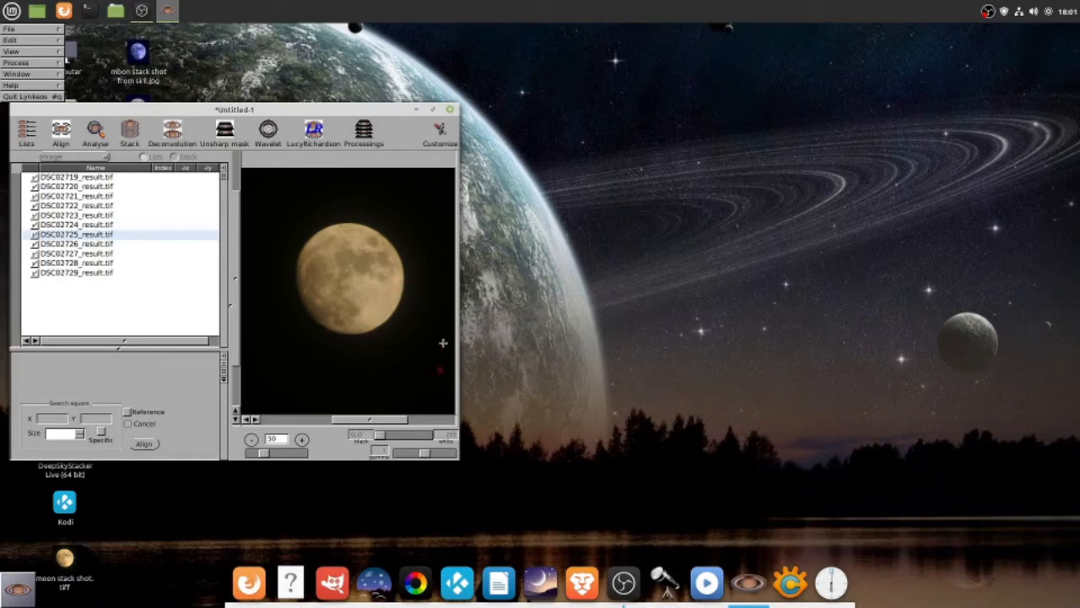
Close the Lynkeos document without saving it and start Lynkeos again with an empty document.
{"action": "left_click", "coordinate": [449, 109]}
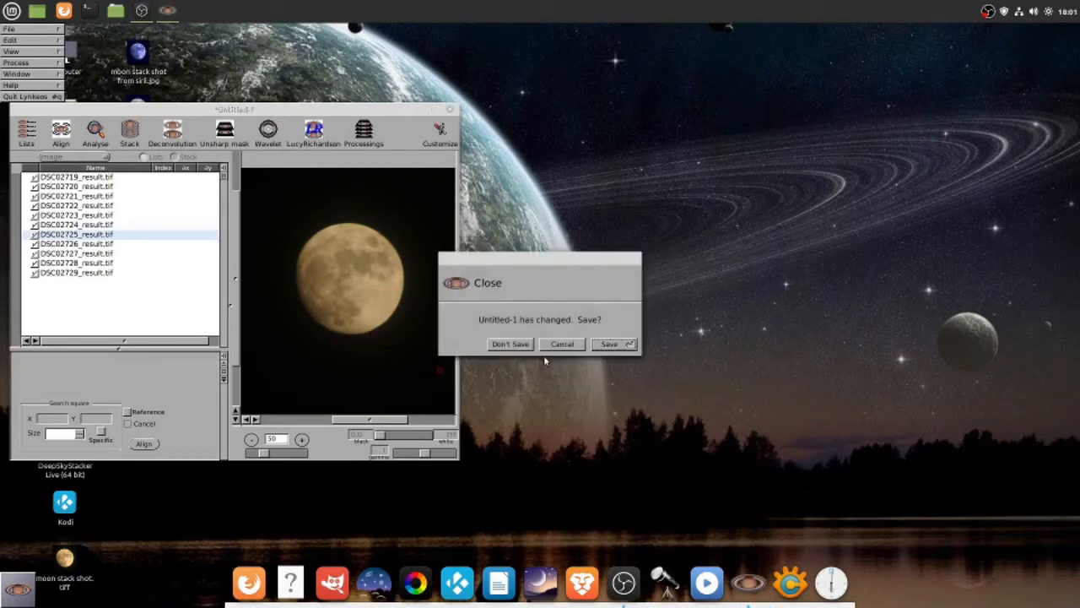
{"action": "left_click", "coordinate": [505, 346]}
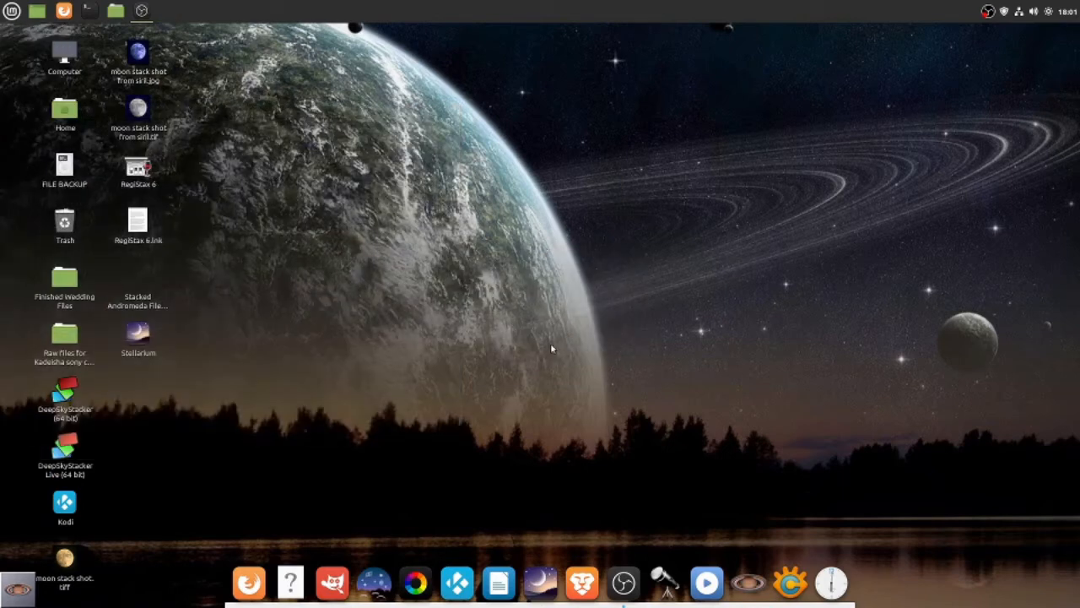
{"action": "left_click", "coordinate": [760, 572]}
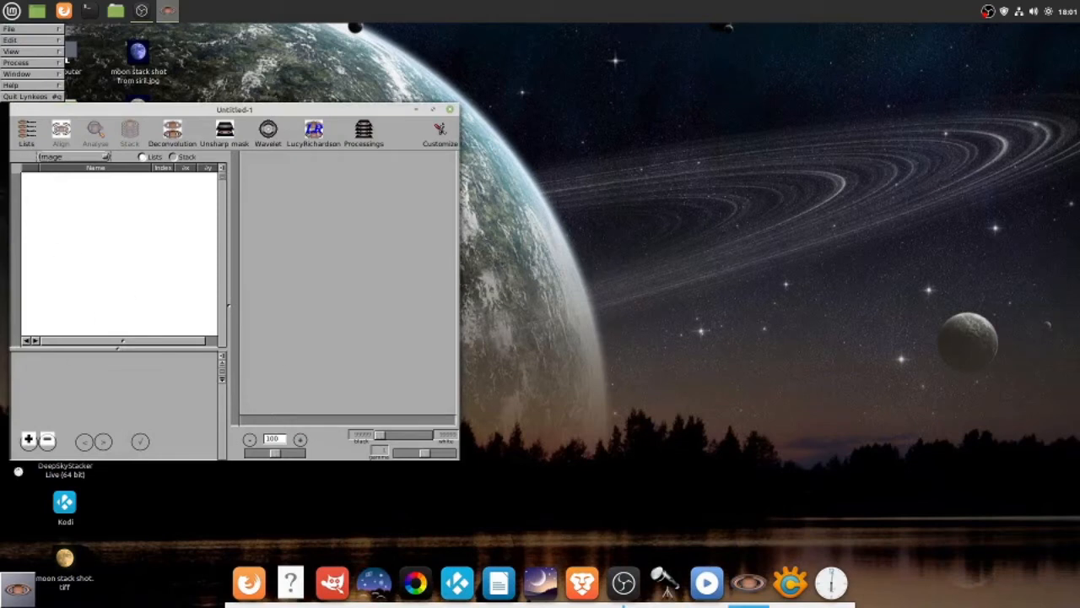
Load the converted TIFF images DSC02719_result.tif to DSC02729_result.tif from moon illustration 1 into the empty document.
{"action": "left_click", "coordinate": [28, 439]}
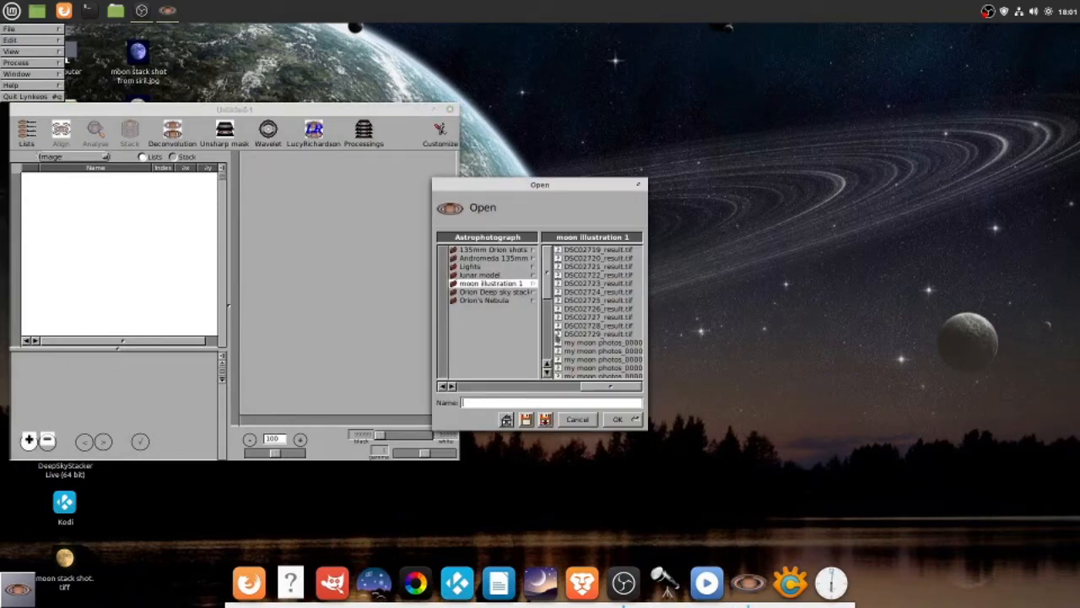
{"action": "left_click_drag", "start_coordinate": [640, 338], "coordinate": [618, 252]}
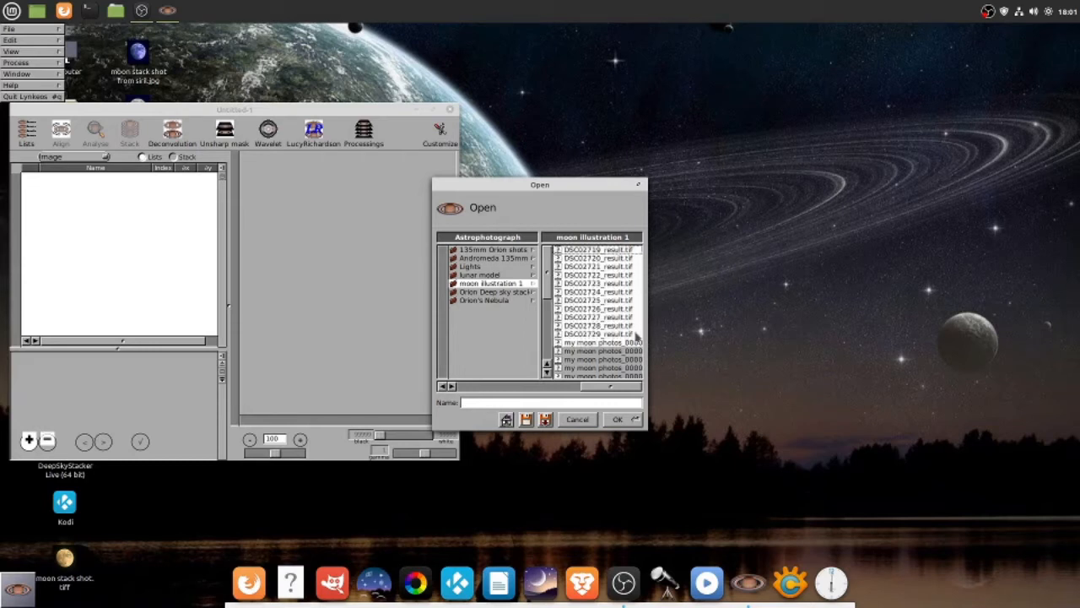
{"action": "left_click_drag", "start_coordinate": [639, 336], "coordinate": [627, 245]}
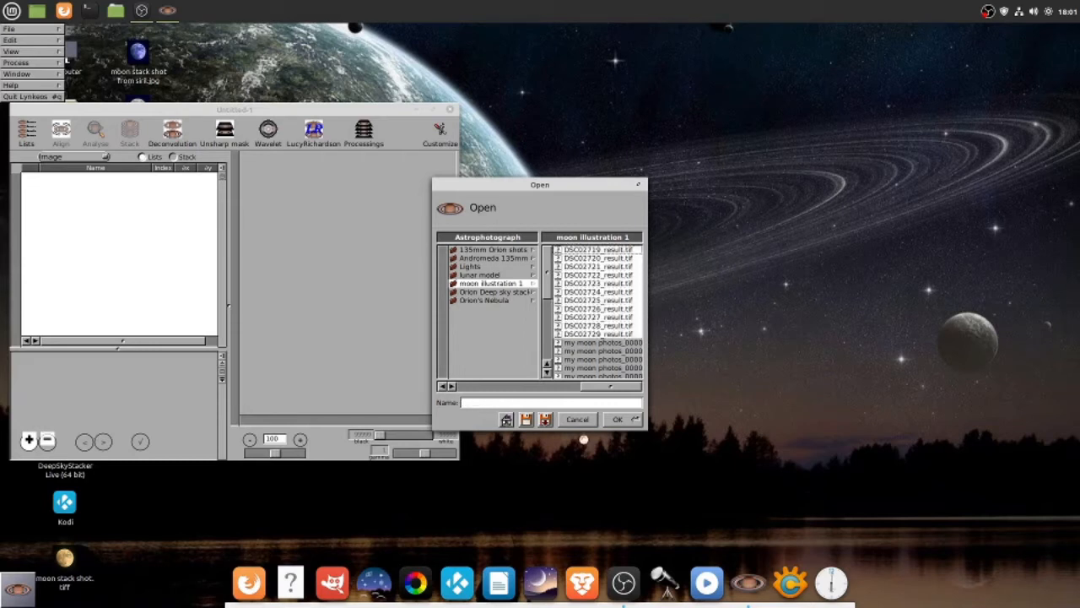
{"action": "left_click", "coordinate": [618, 419]}
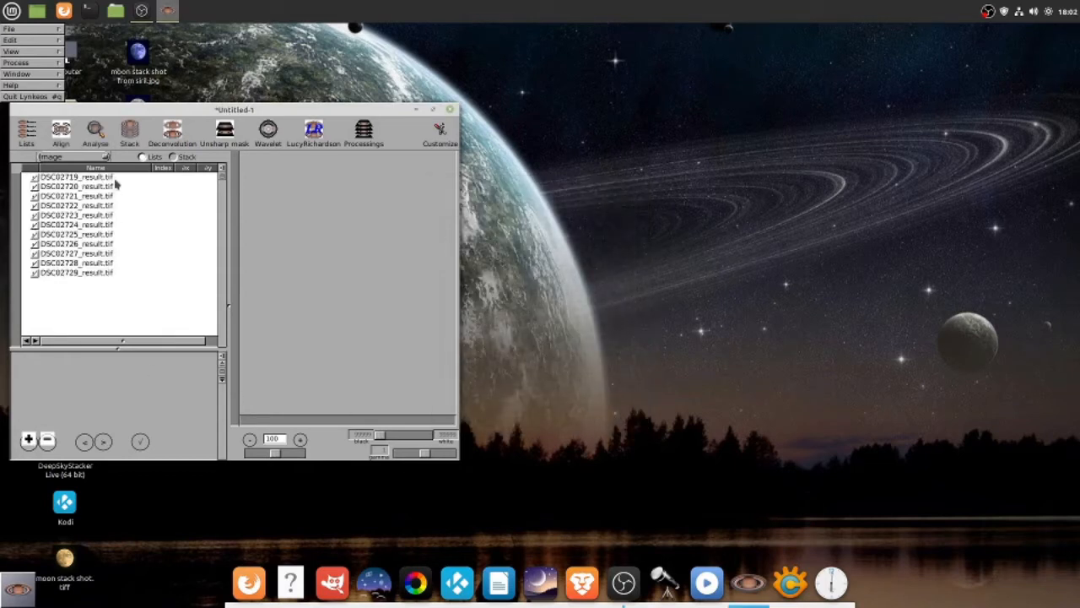
Frame the whole moon in the reference image DSC02719_result.tif with a search square and align all the images.
{"action": "left_click", "coordinate": [57, 137]}
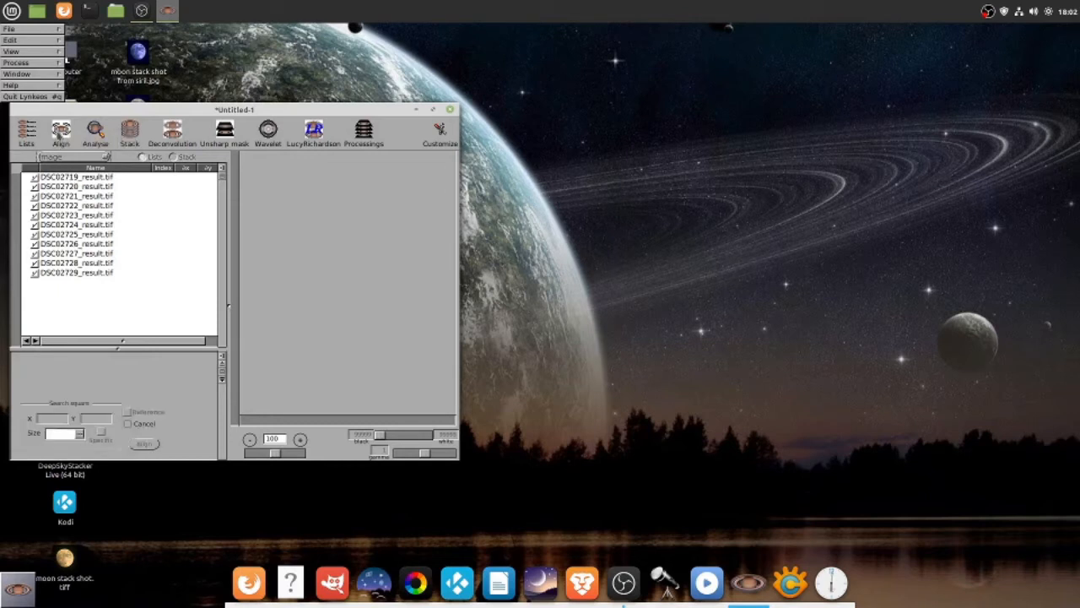
{"action": "left_click", "coordinate": [86, 179]}
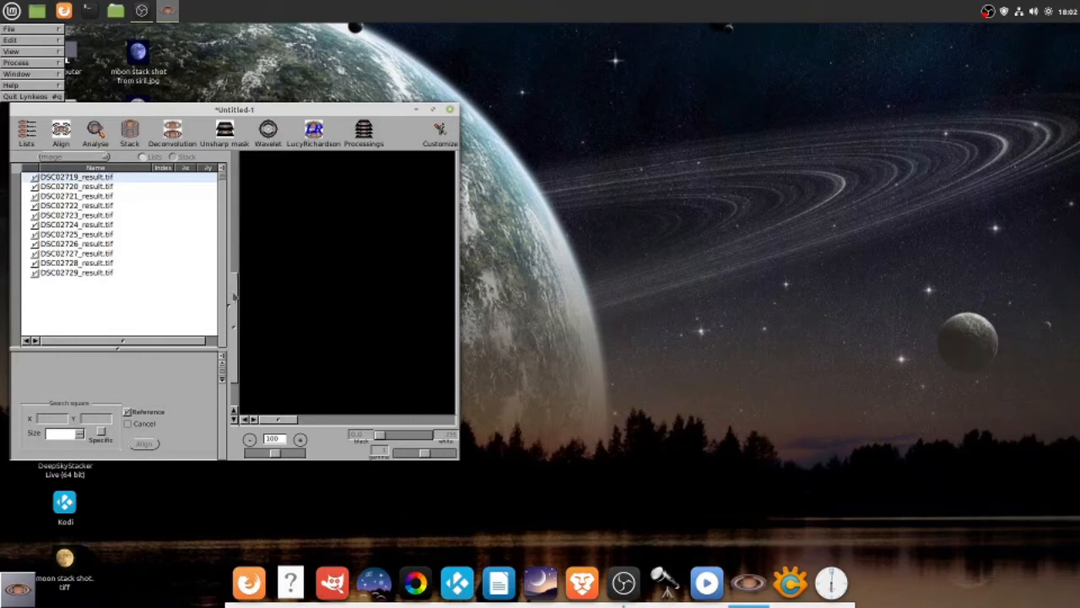
{"action": "left_click_drag", "start_coordinate": [275, 421], "coordinate": [371, 420]}
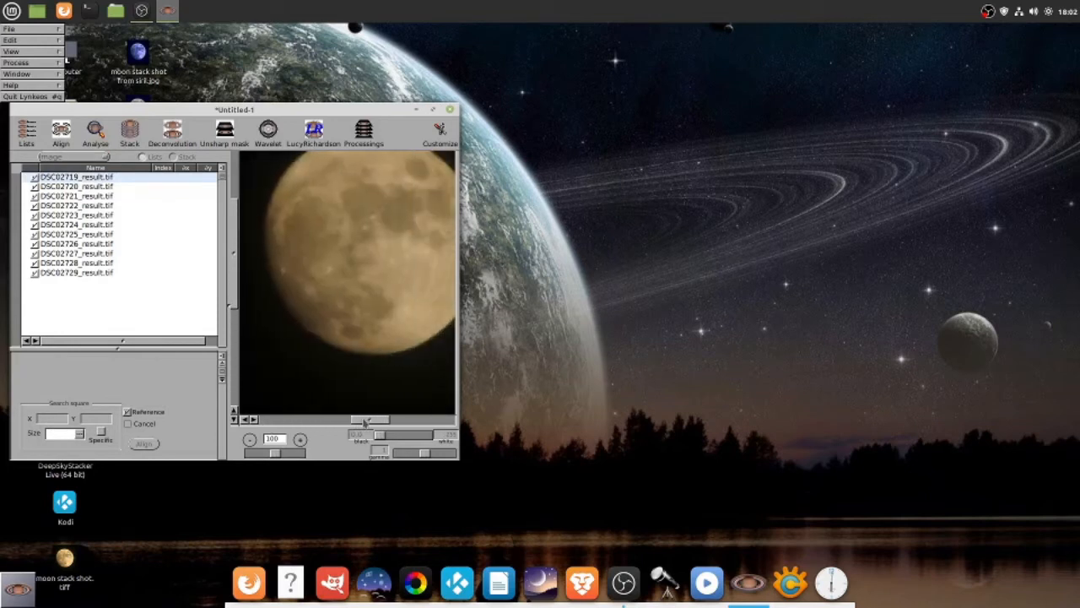
{"action": "left_click", "coordinate": [250, 441]}
{"action": "left_click", "coordinate": [251, 441]}
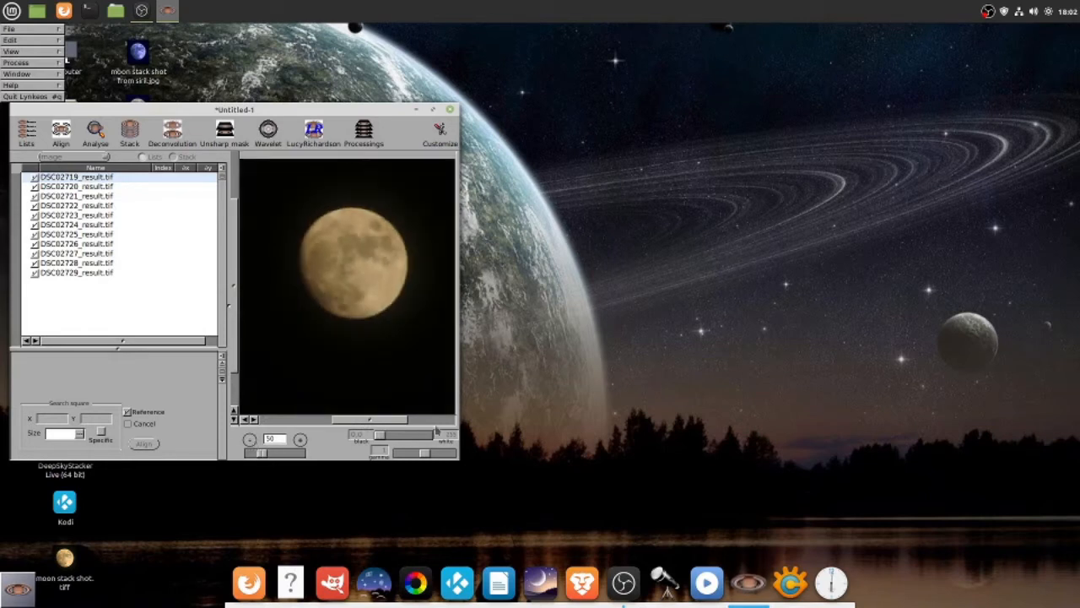
{"action": "left_click", "coordinate": [235, 264]}
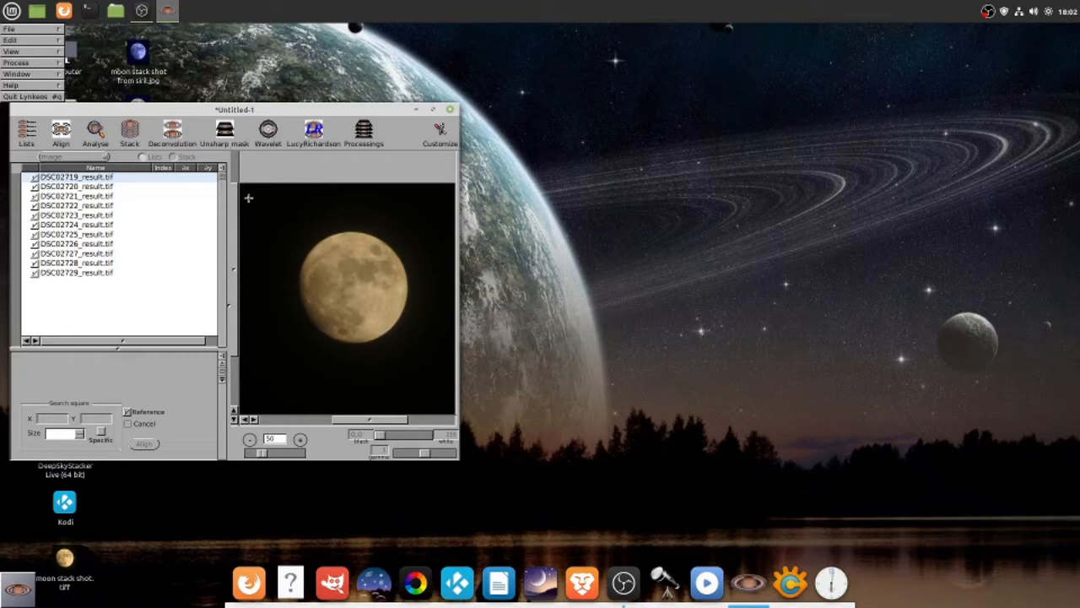
{"action": "left_click_drag", "start_coordinate": [249, 200], "coordinate": [444, 378]}
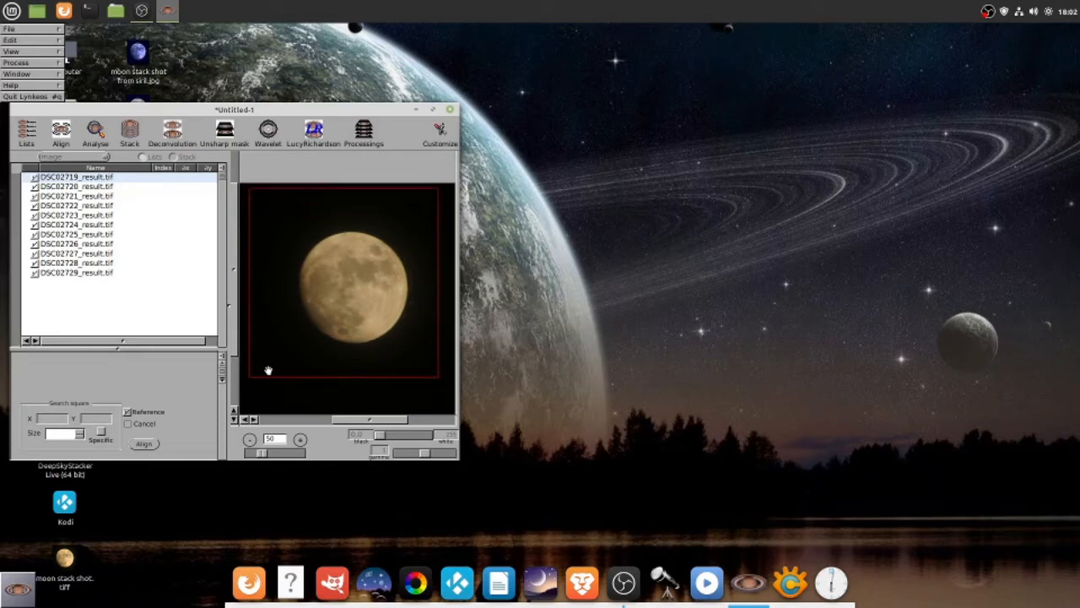
{"action": "left_click_drag", "start_coordinate": [253, 373], "coordinate": [279, 357]}
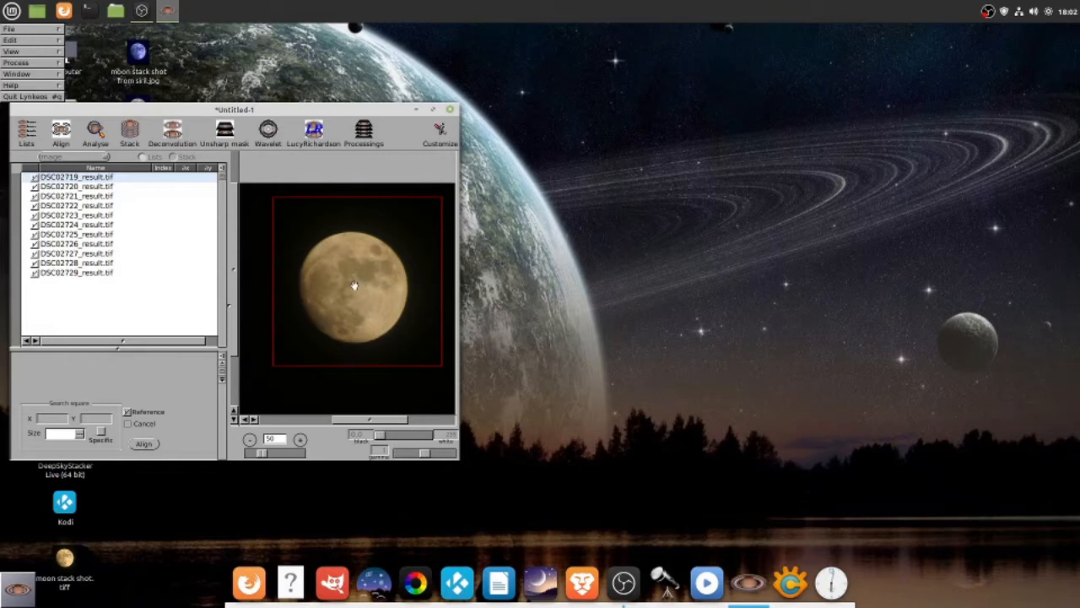
{"action": "left_click_drag", "start_coordinate": [355, 285], "coordinate": [348, 293]}
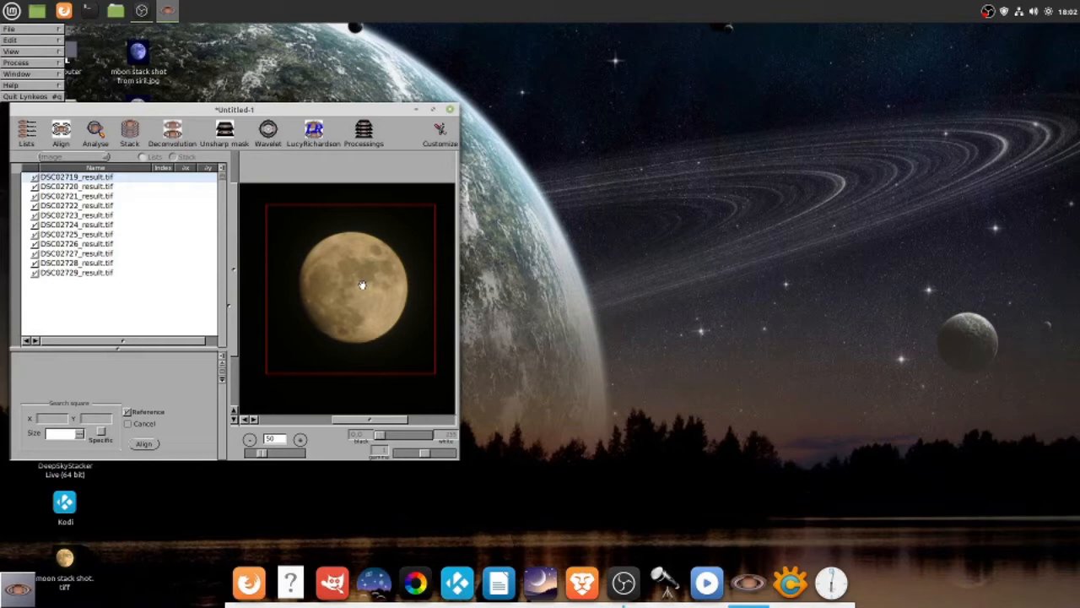
{"action": "left_click", "coordinate": [146, 444]}
{"action": "left_click", "coordinate": [145, 444]}
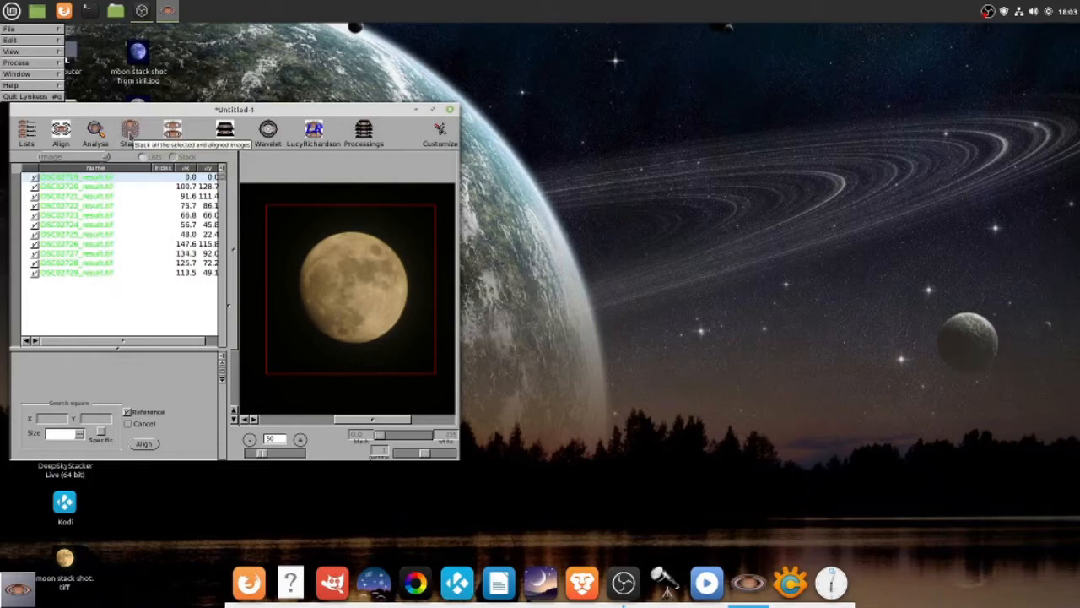
Frame the moon with a 540 by 600 crop rectangle at X 874, Y 408 and stack the aligned images in Standard mode.
{"action": "left_click", "coordinate": [129, 136]}
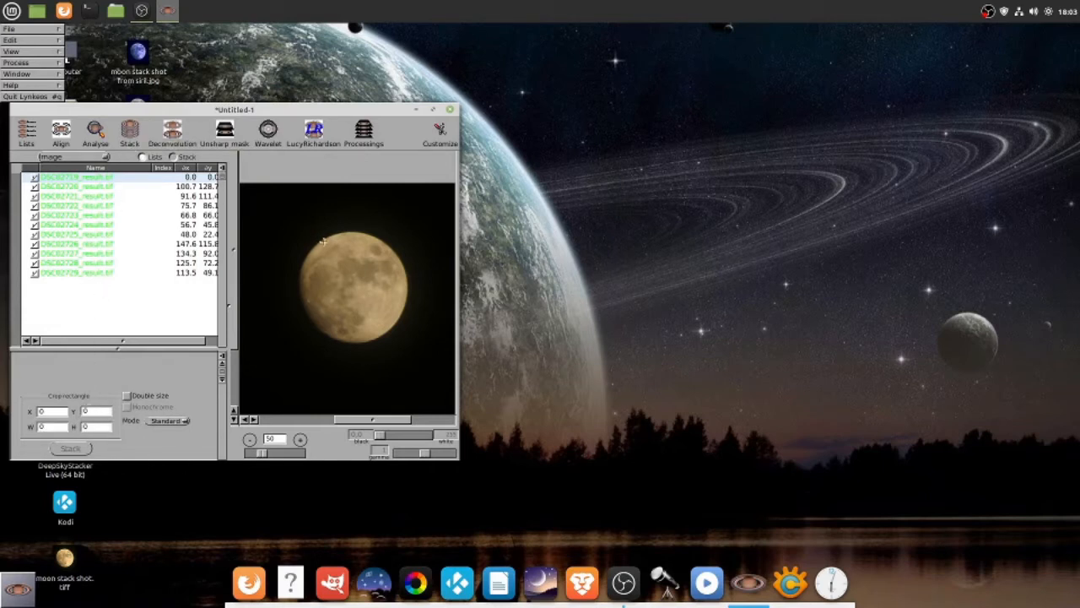
{"action": "left_click_drag", "start_coordinate": [263, 198], "coordinate": [438, 383]}
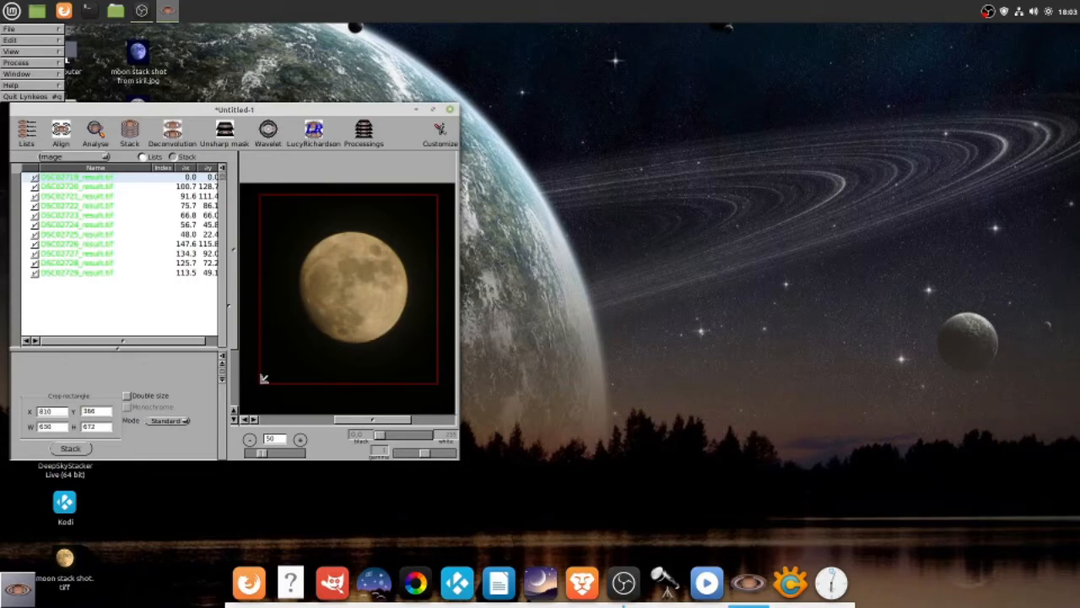
{"action": "left_click_drag", "start_coordinate": [263, 379], "coordinate": [275, 374]}
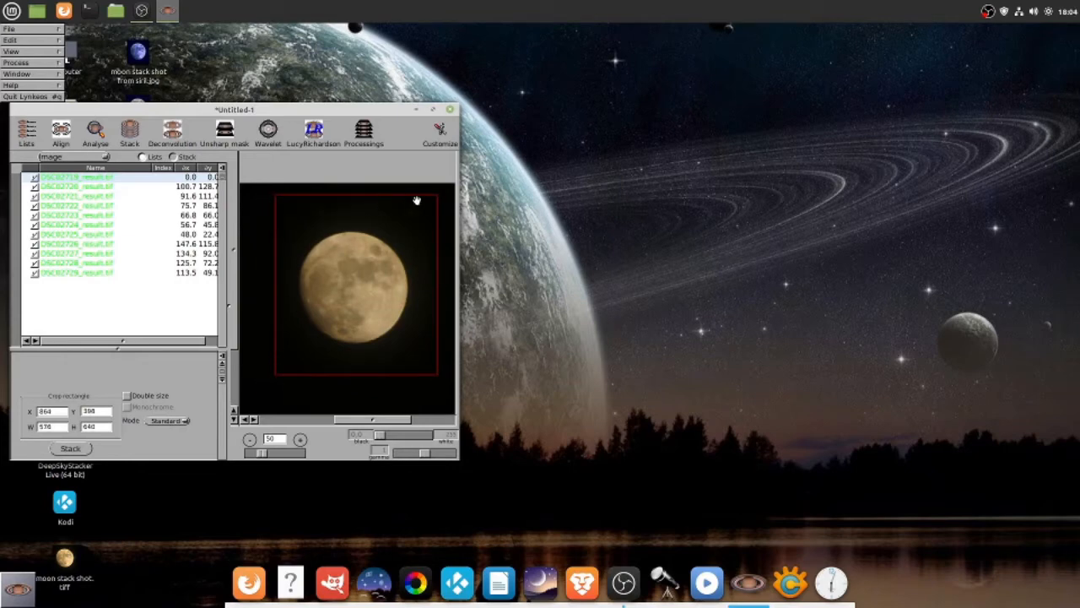
{"action": "left_click_drag", "start_coordinate": [432, 198], "coordinate": [427, 200]}
{"action": "left_click_drag", "start_coordinate": [356, 295], "coordinate": [358, 294]}
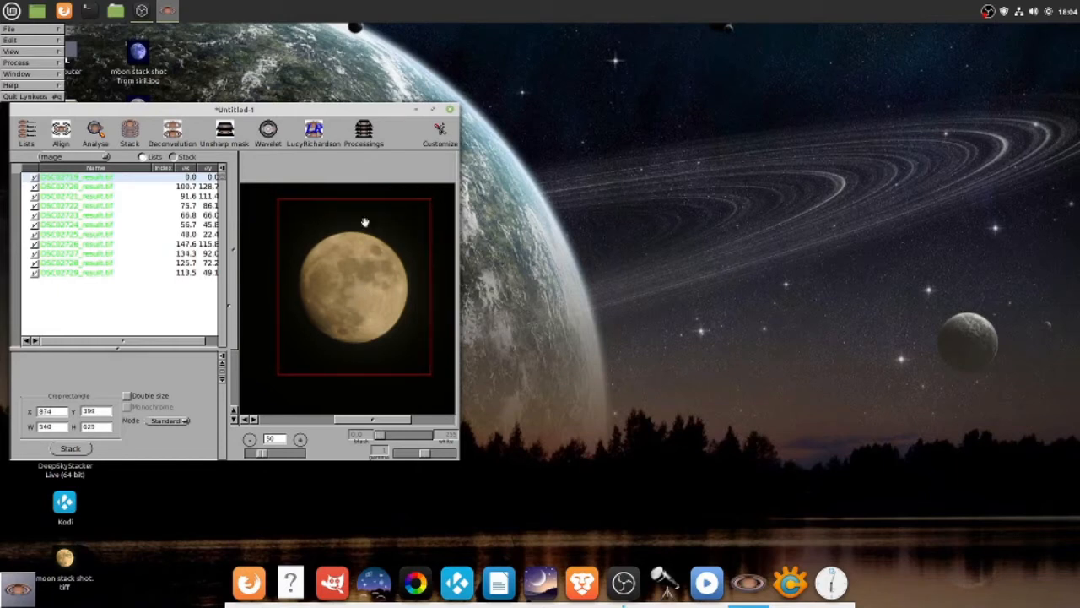
{"action": "left_click_drag", "start_coordinate": [353, 201], "coordinate": [354, 207]}
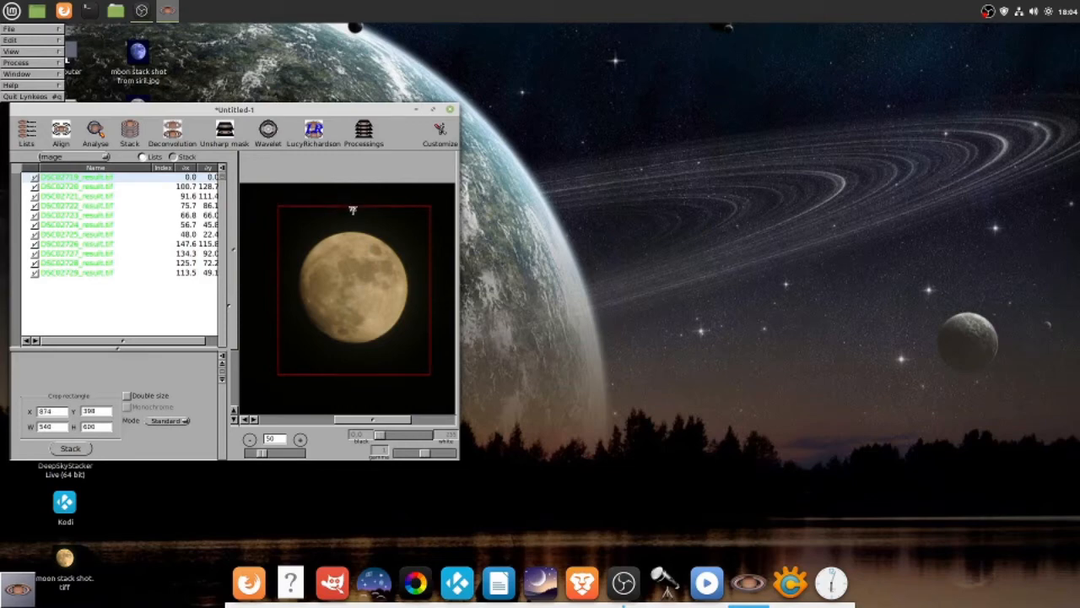
{"action": "left_click_drag", "start_coordinate": [347, 368], "coordinate": [349, 366]}
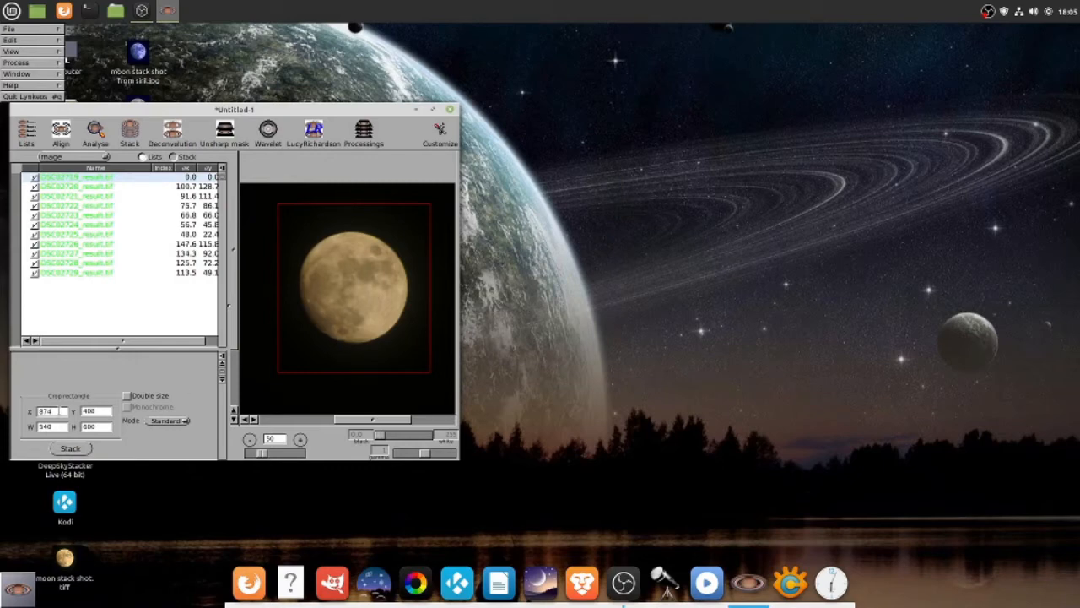
{"action": "left_click", "coordinate": [72, 450]}
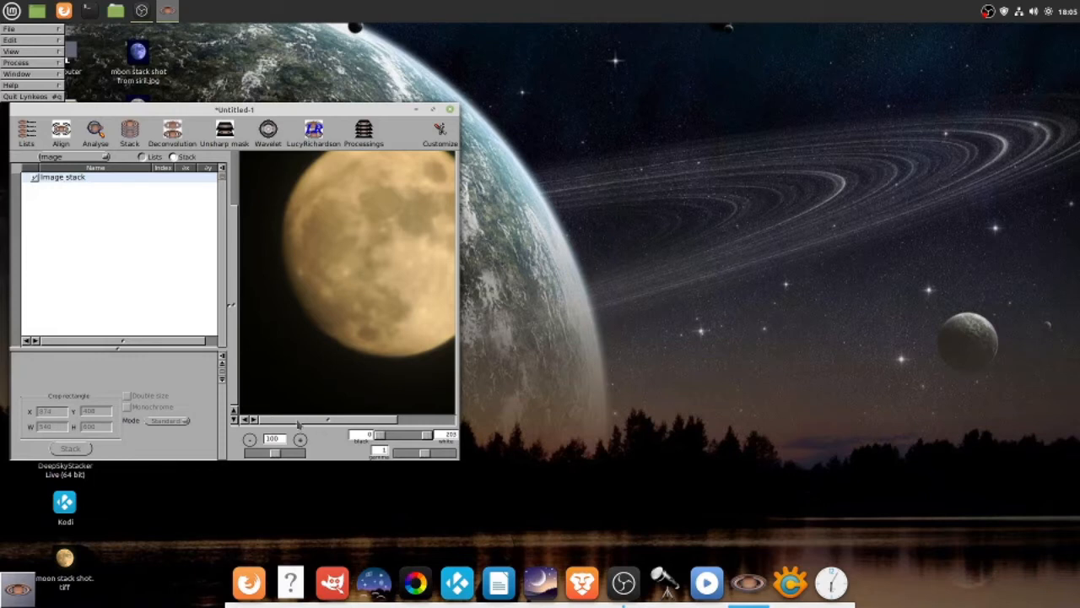
Sharpen the image stack with an unsharp mask, keeping the radius at 2 and raising the gain to 2.
{"action": "left_click", "coordinate": [250, 440]}
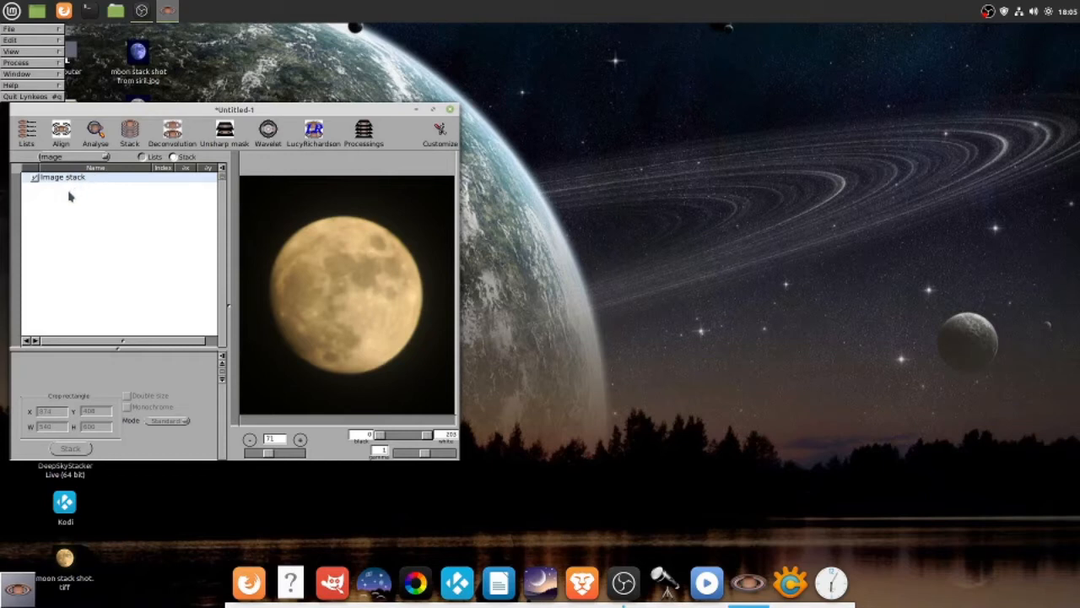
{"action": "left_click", "coordinate": [172, 135]}
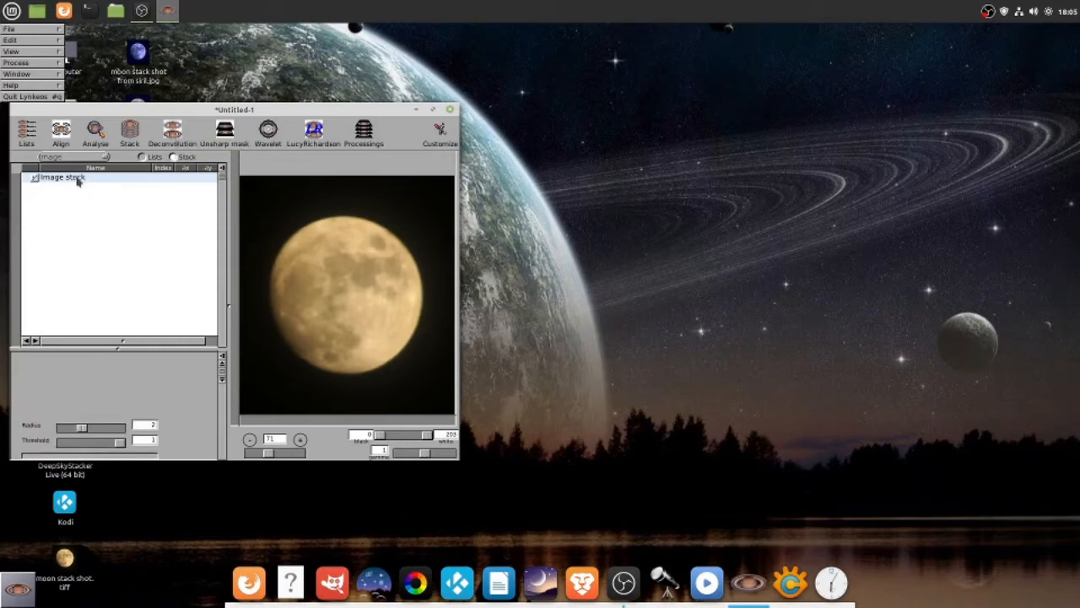
{"action": "left_click", "coordinate": [224, 131]}
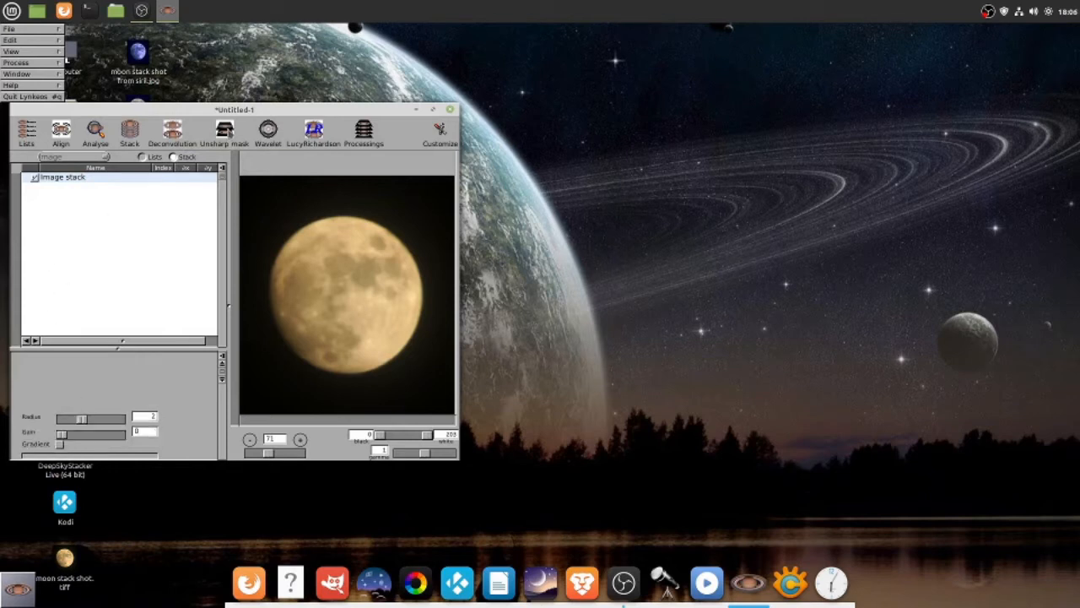
{"action": "left_click", "coordinate": [68, 433]}
{"action": "left_click_drag", "start_coordinate": [67, 434], "coordinate": [73, 433]}
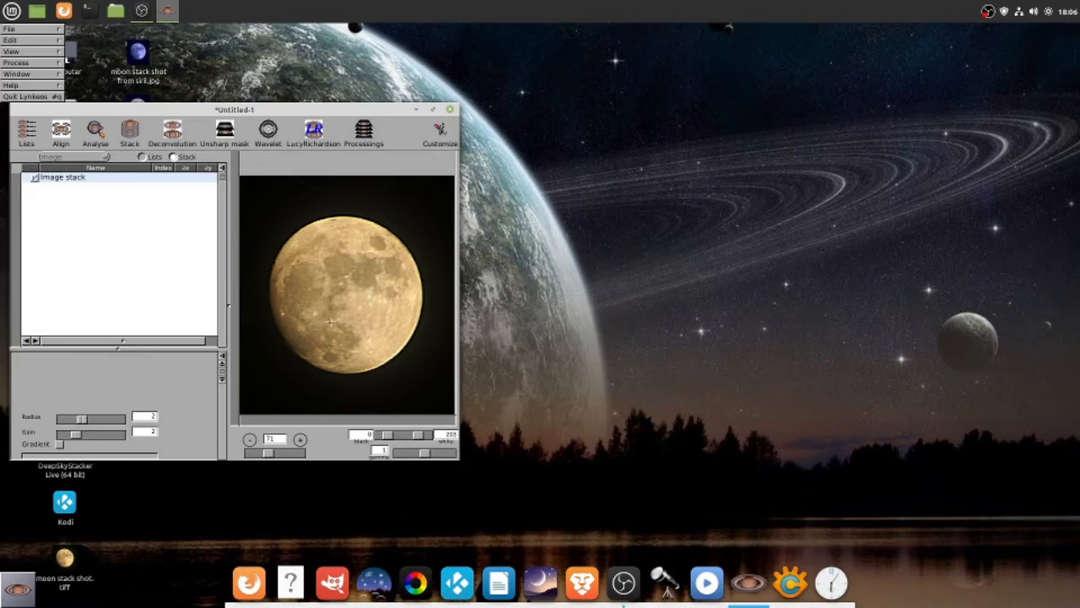
Save the stack as TIFF "moon image stacked in lynkeos" with LZW compression and 16 bits integer, and close the document without saving it.
{"action": "left_click", "coordinate": [27, 30]}
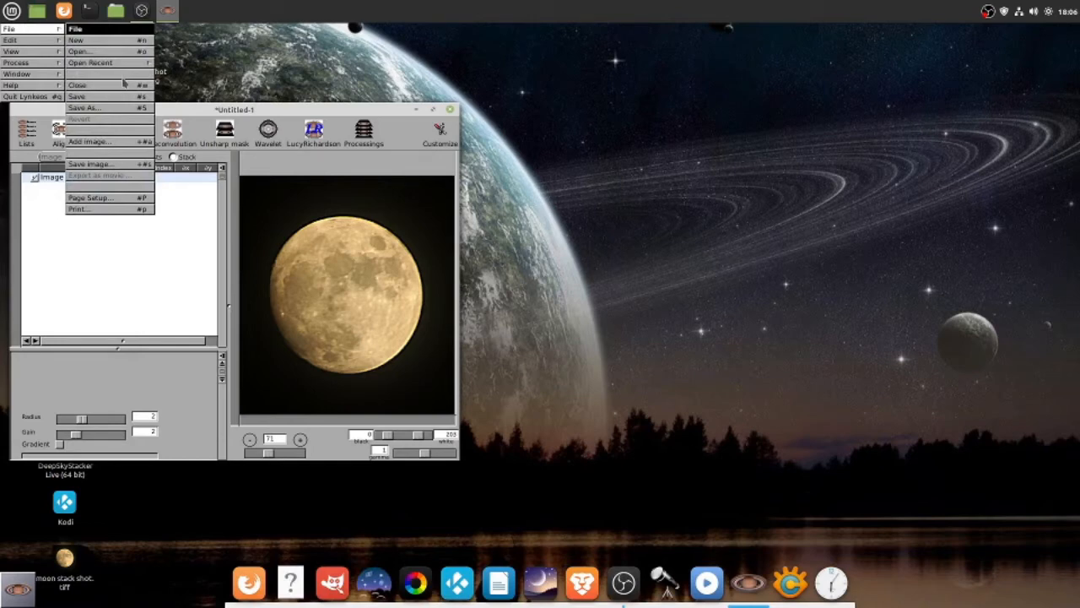
{"action": "left_click", "coordinate": [108, 167]}
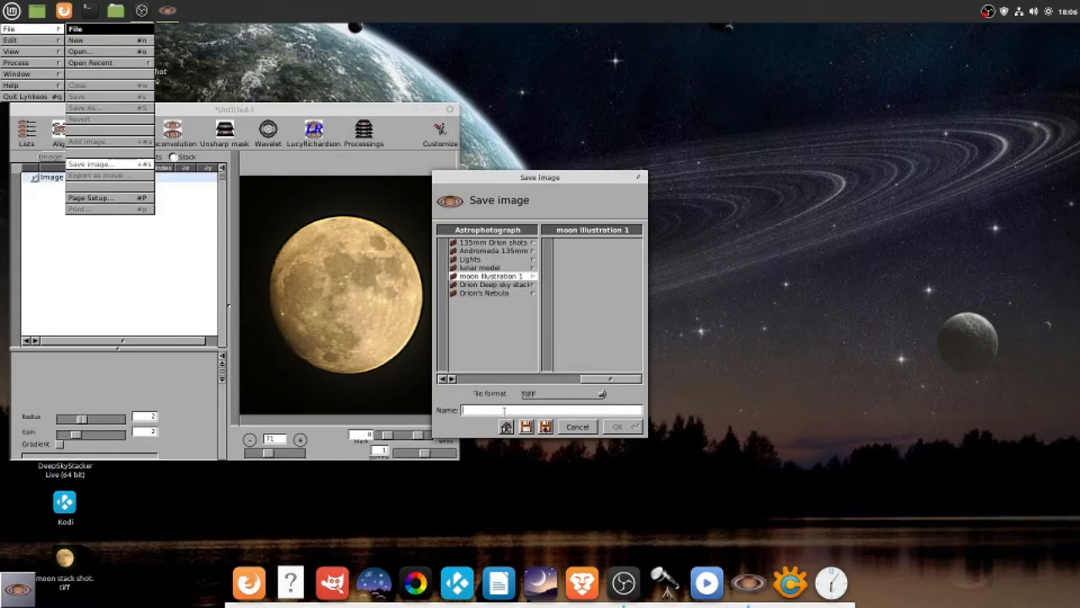
{"action": "type", "text": "moon image stacked in lynkeos"}
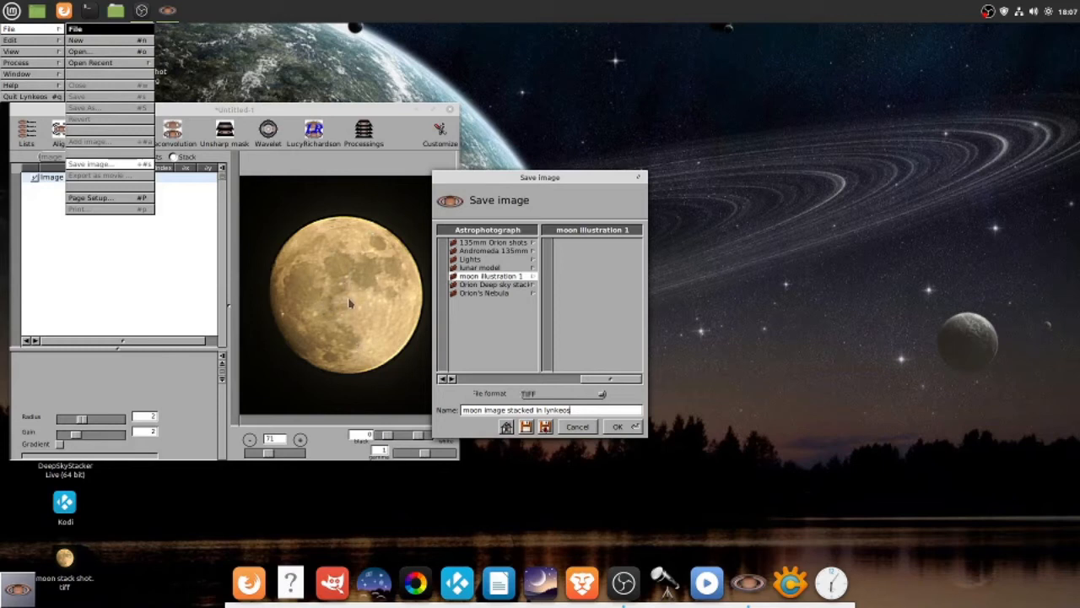
{"action": "left_click", "coordinate": [621, 429]}
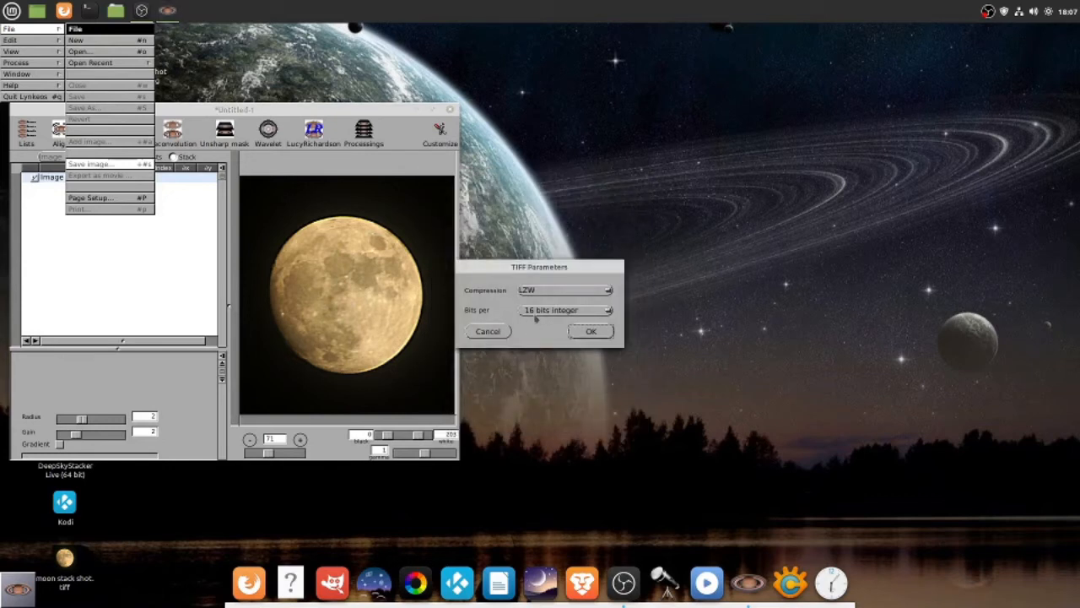
{"action": "left_click", "coordinate": [591, 333]}
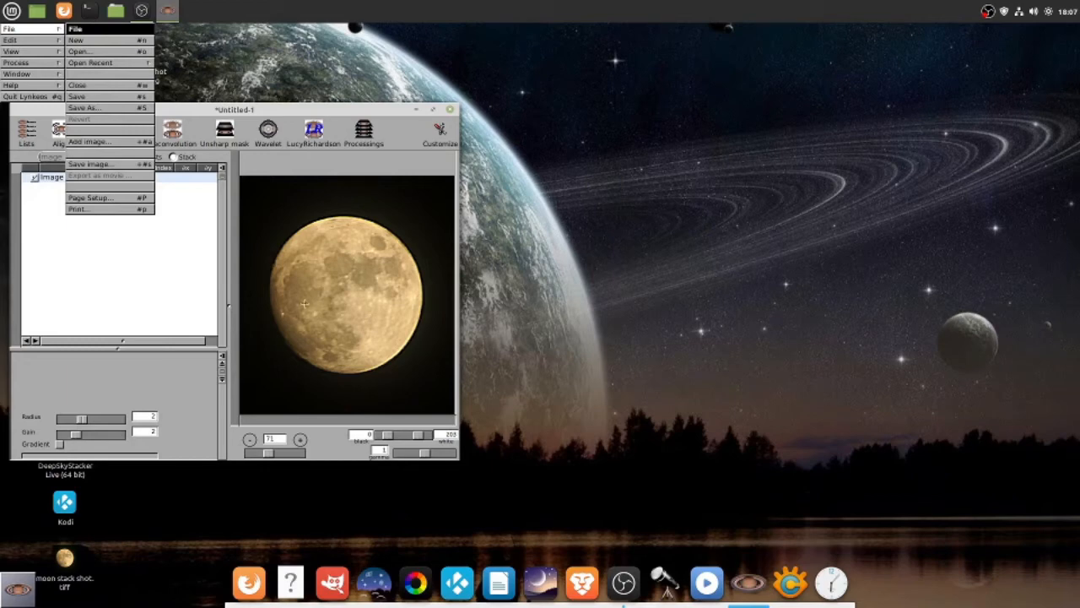
{"action": "left_click", "coordinate": [450, 109]}
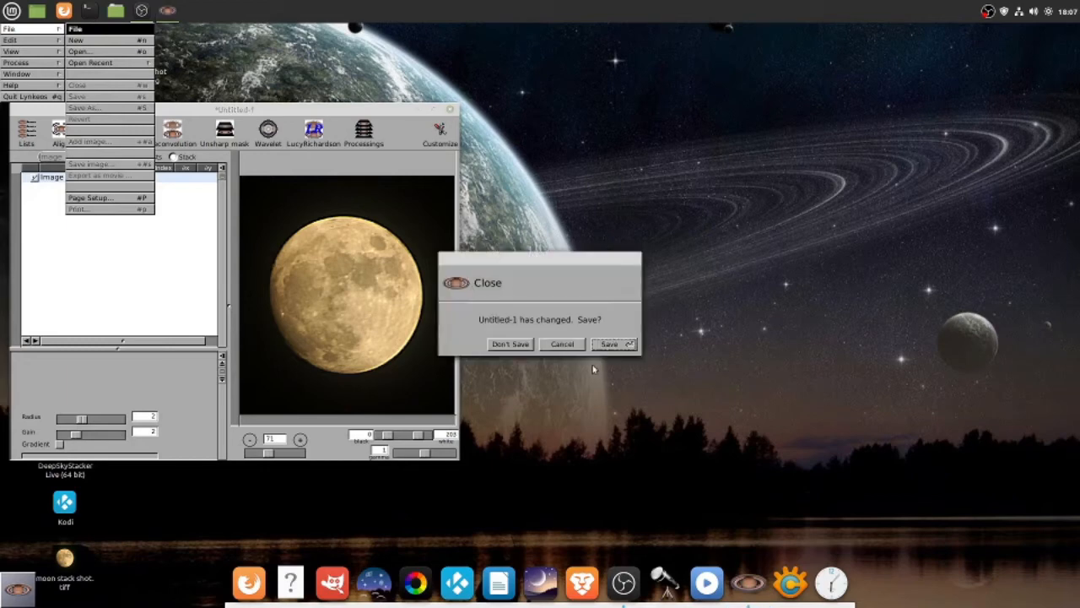
{"action": "left_click", "coordinate": [509, 345]}
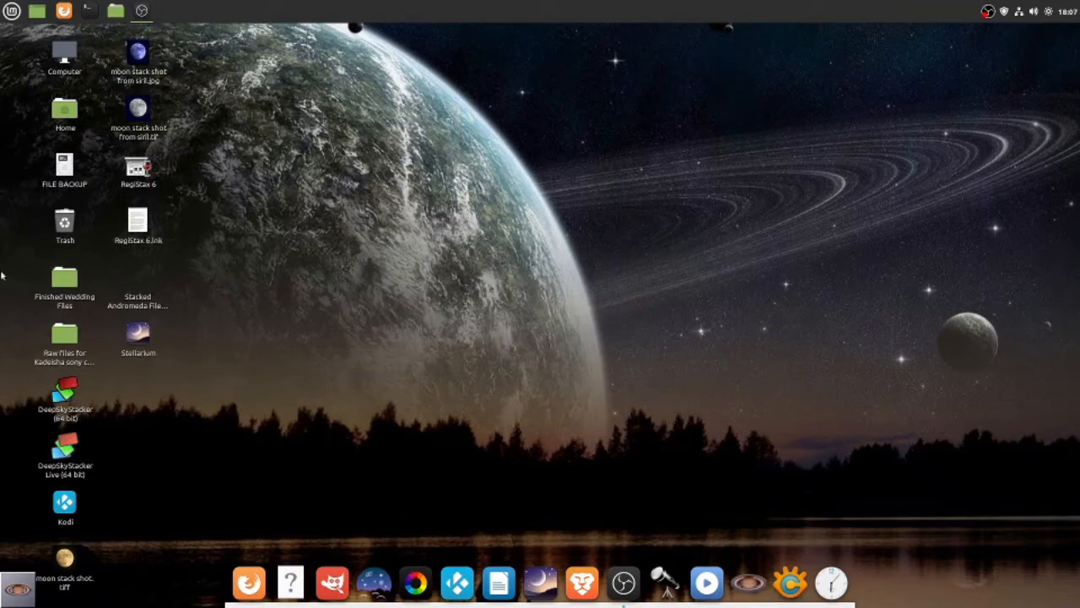
Open the moon illustration 1 folder in Astrophotograph on FILE BACKUP and find the saved stacked moon image.
{"action": "left_click", "coordinate": [70, 168]}
{"action": "left_click", "coordinate": [439, 224]}
{"action": "double_click", "coordinate": [439, 223]}
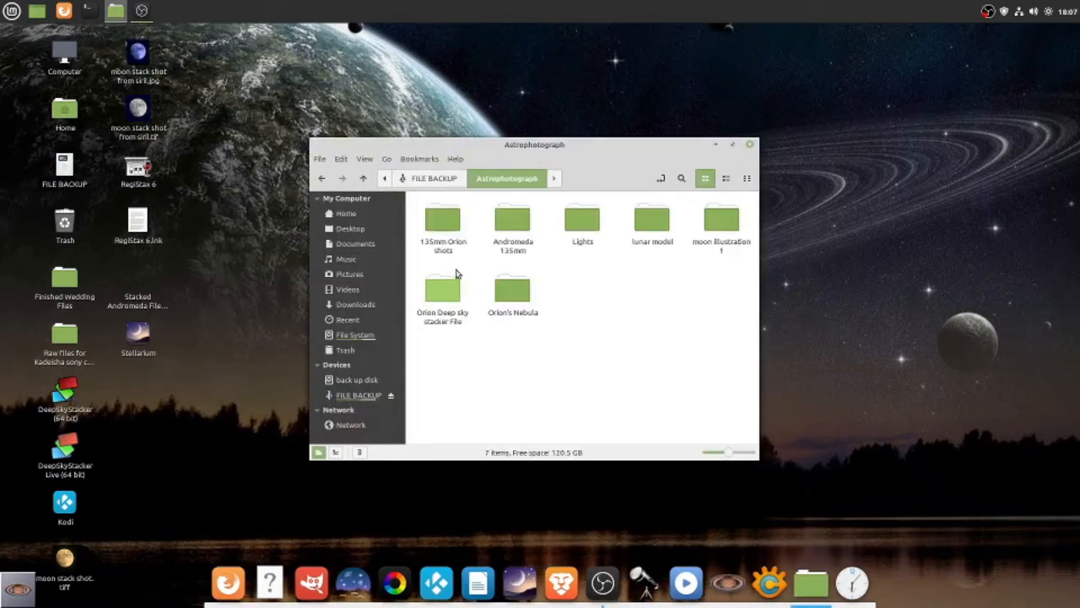
{"action": "left_click", "coordinate": [731, 235]}
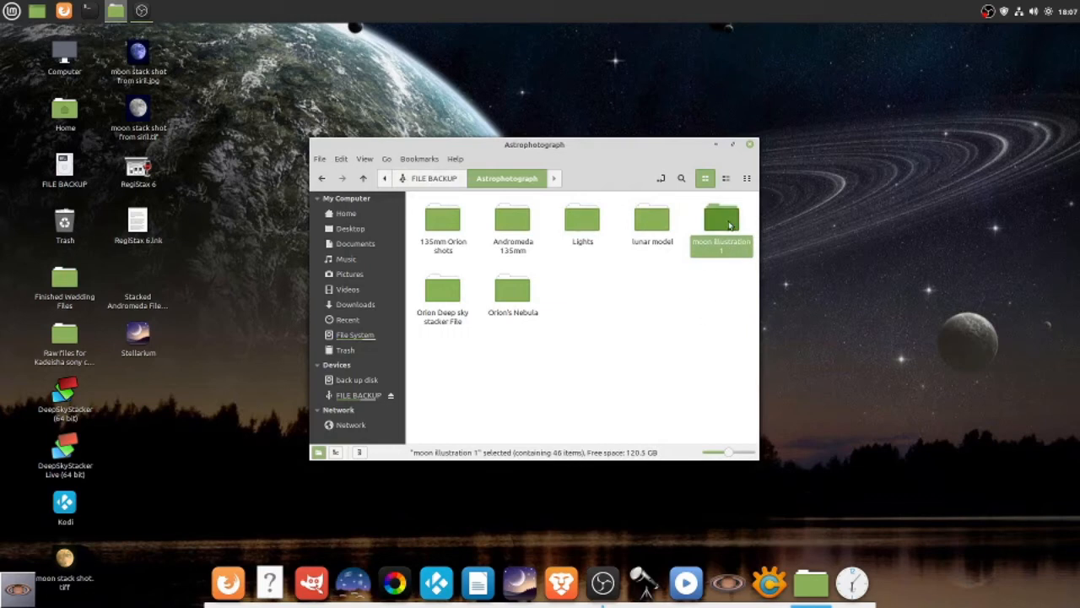
{"action": "double_click", "coordinate": [731, 235]}
{"action": "scroll", "coordinate": [603, 319], "scroll_direction": "down", "scroll_amount": 3}
{"action": "scroll", "coordinate": [603, 318], "scroll_direction": "down", "scroll_amount": 5}
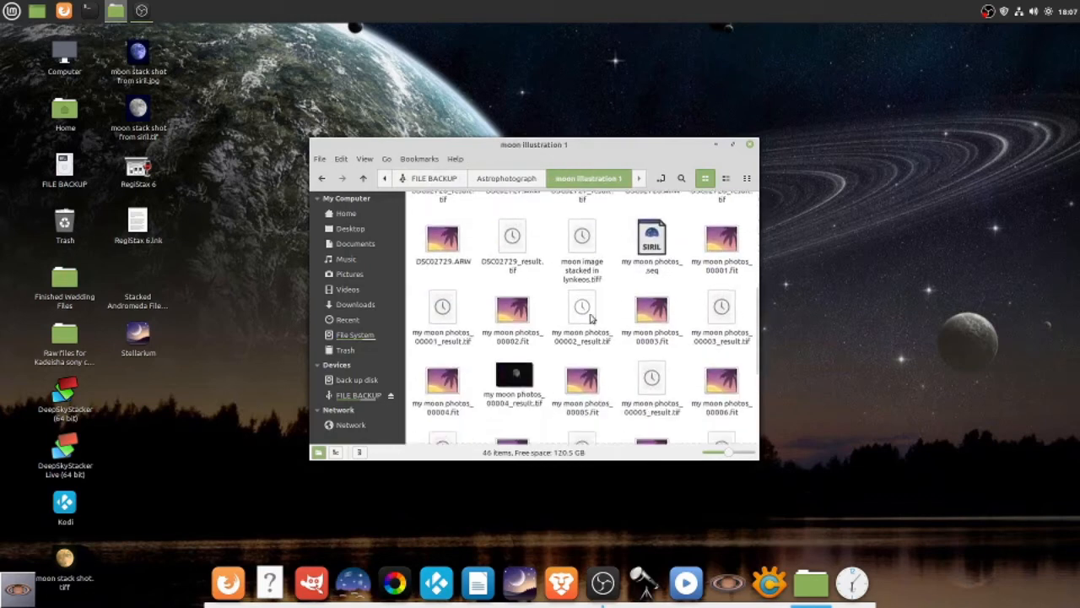
{"action": "scroll", "coordinate": [570, 324], "scroll_direction": "down", "scroll_amount": 1}
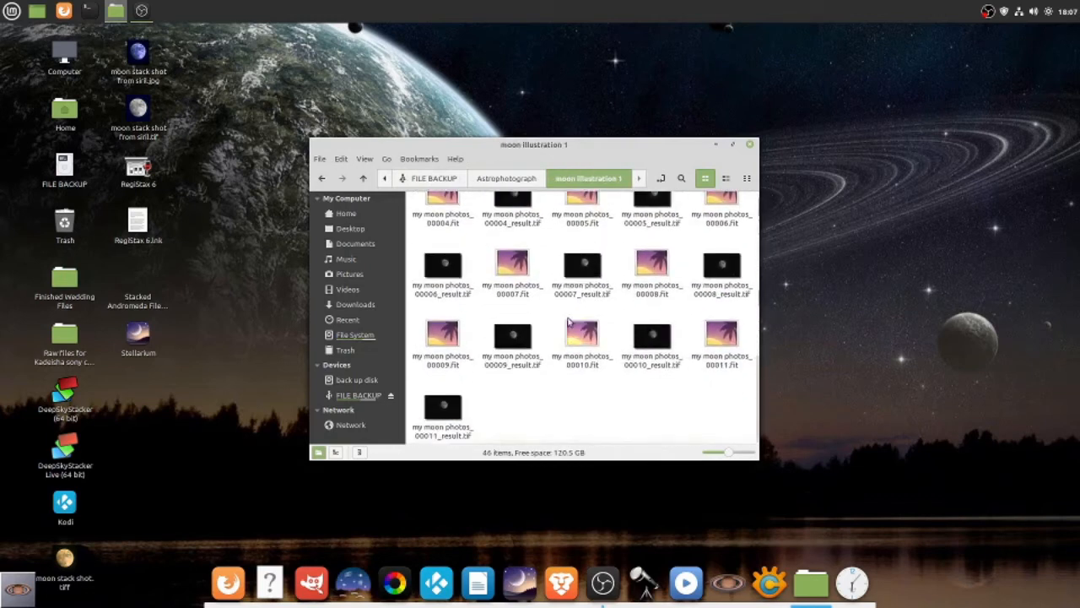
{"action": "scroll", "coordinate": [532, 389], "scroll_direction": "up", "scroll_amount": 5}
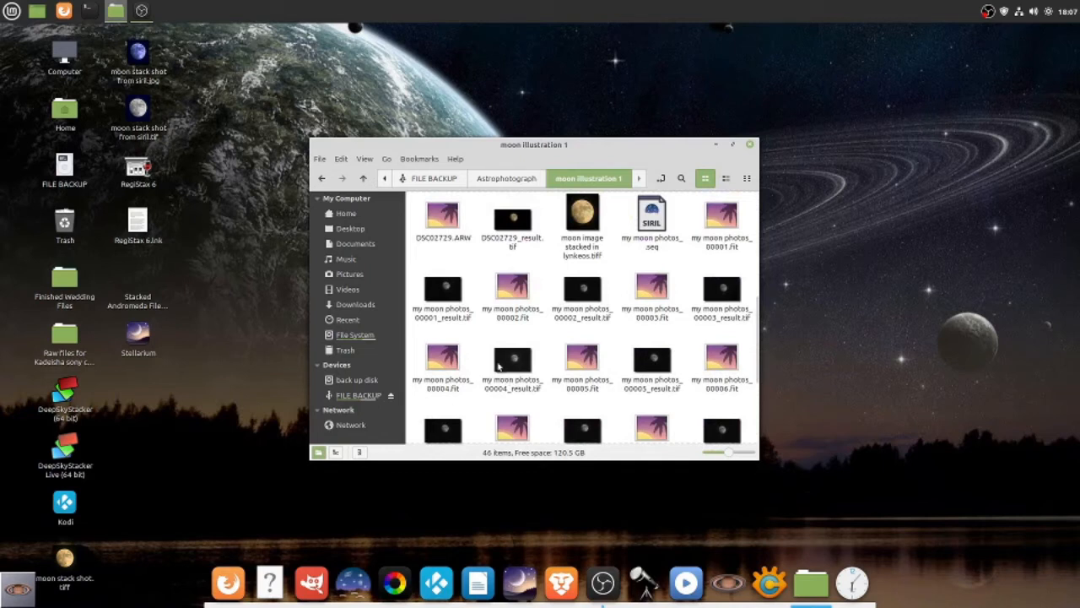
{"action": "scroll", "coordinate": [500, 363], "scroll_direction": "up", "scroll_amount": 1}
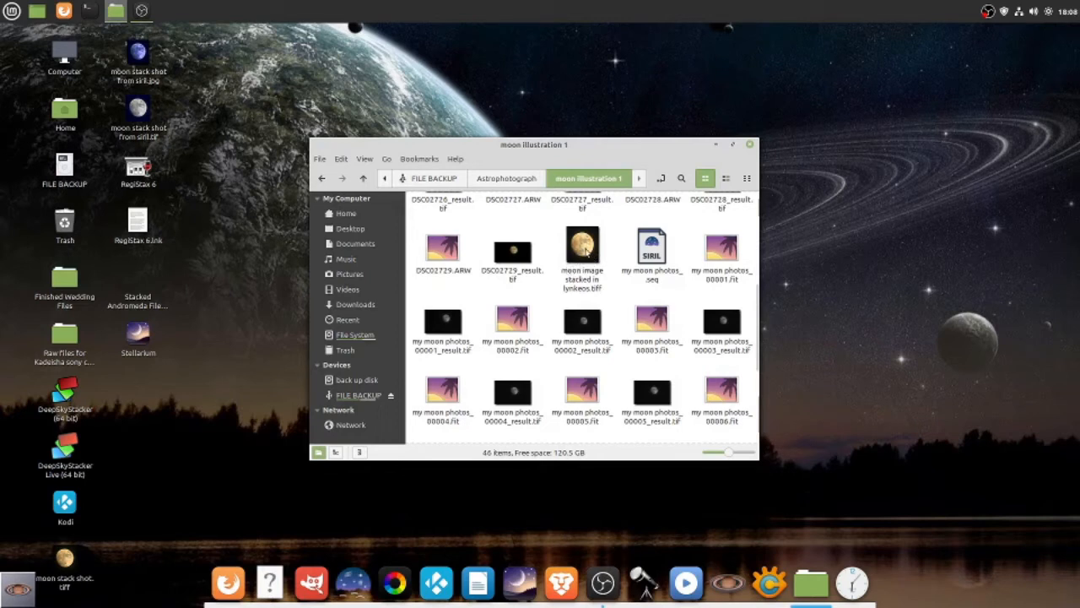
Compare the single shot DSC02729_result.tif with moon image stacked in lynkeos.tiff in the image viewer.
{"action": "double_click", "coordinate": [514, 253]}
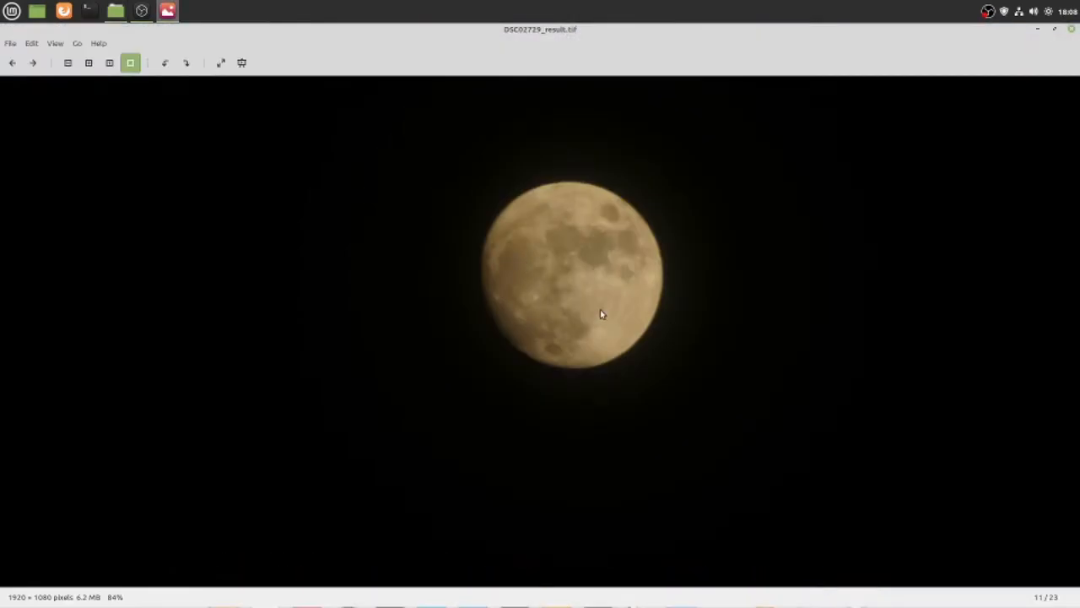
{"action": "scroll", "coordinate": [596, 308], "scroll_direction": "up", "scroll_amount": 3}
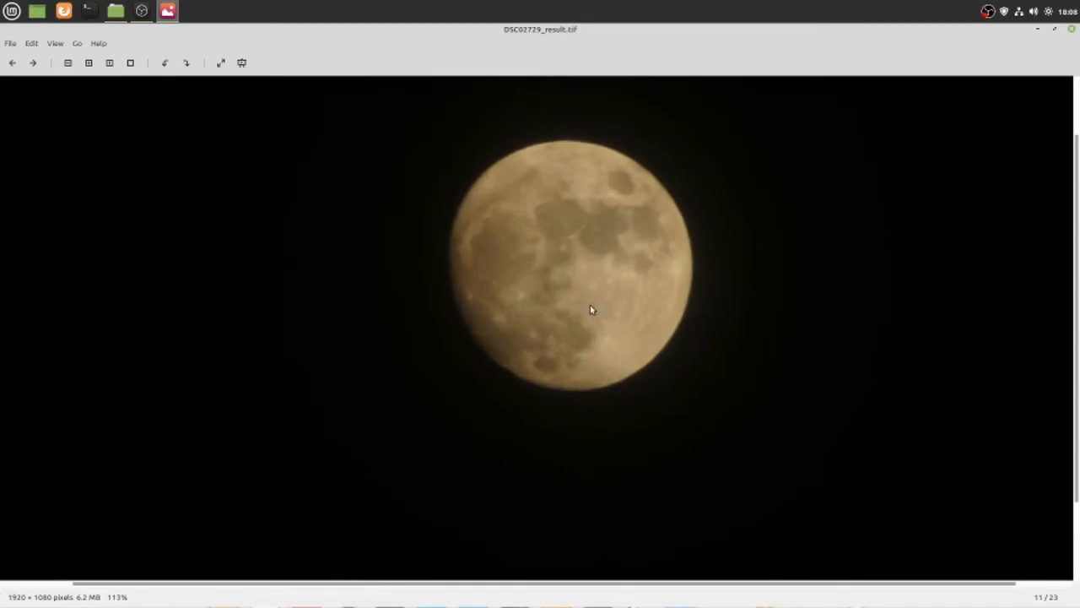
{"action": "scroll", "coordinate": [589, 307], "scroll_direction": "down", "scroll_amount": 2}
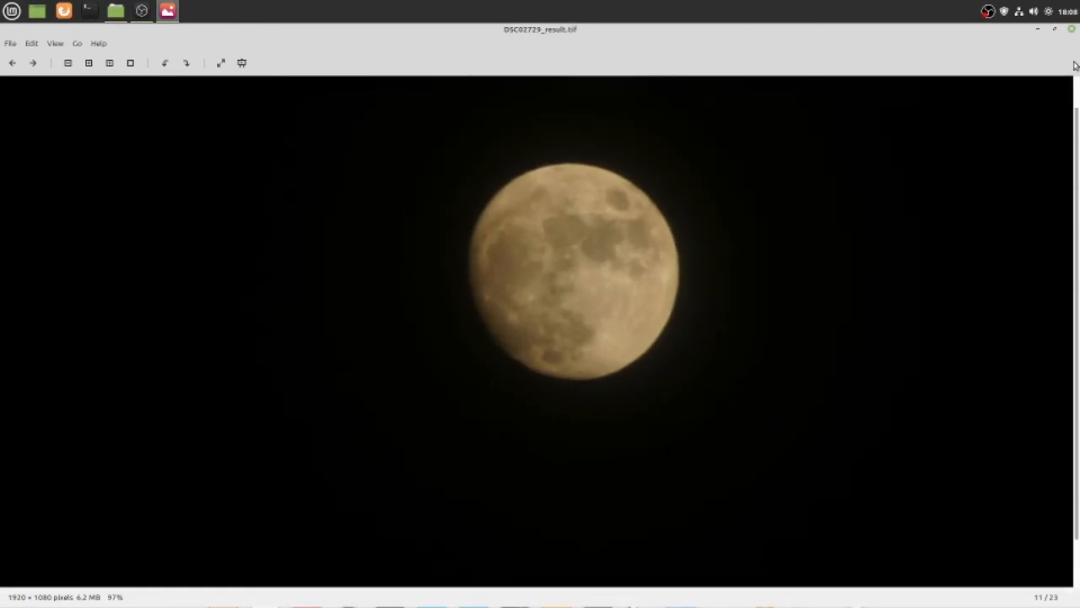
{"action": "left_click", "coordinate": [1072, 29]}
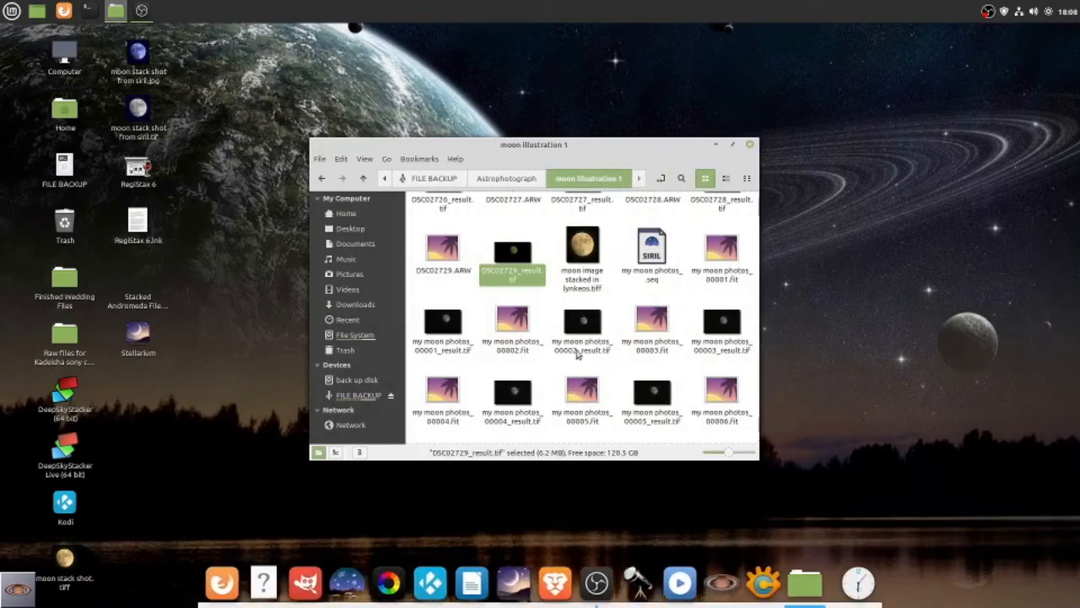
{"action": "double_click", "coordinate": [588, 247]}
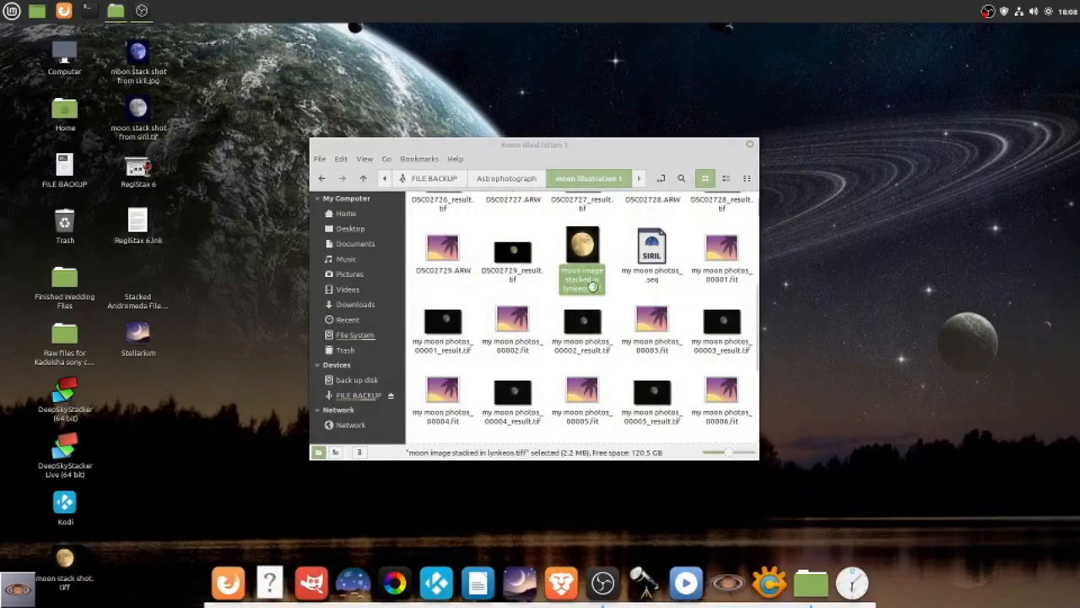
{"action": "scroll", "coordinate": [553, 372], "scroll_direction": "up", "scroll_amount": 2}
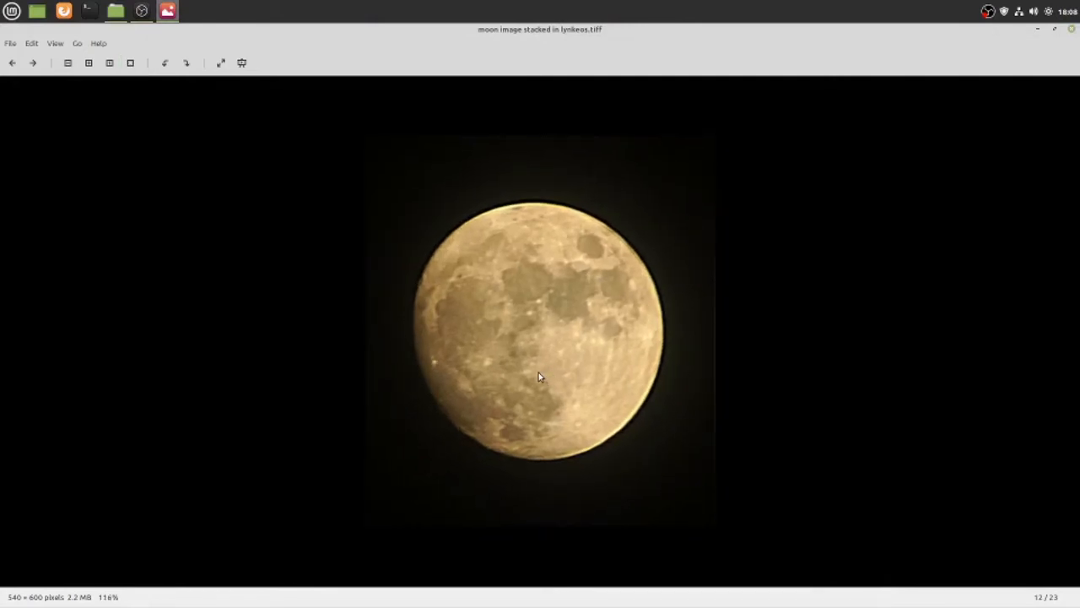
{"action": "left_click", "coordinate": [1071, 29]}
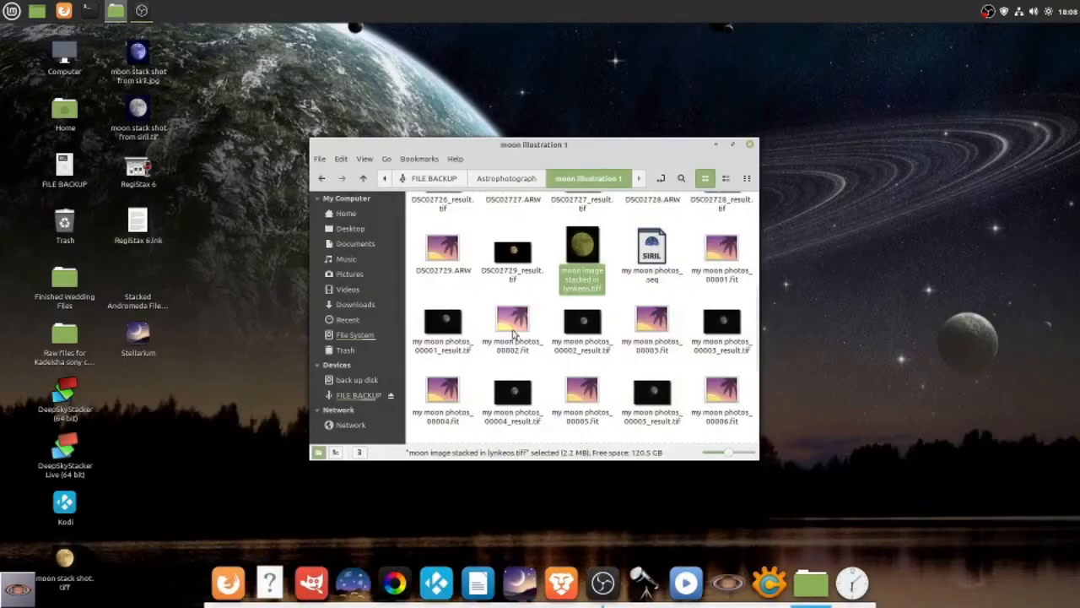
Open moon image stacked in lynkeos.tiff in GIMP and duplicate its layer.
{"action": "right_click", "coordinate": [585, 252]}
{"action": "mouse_move", "coordinate": [616, 279]}
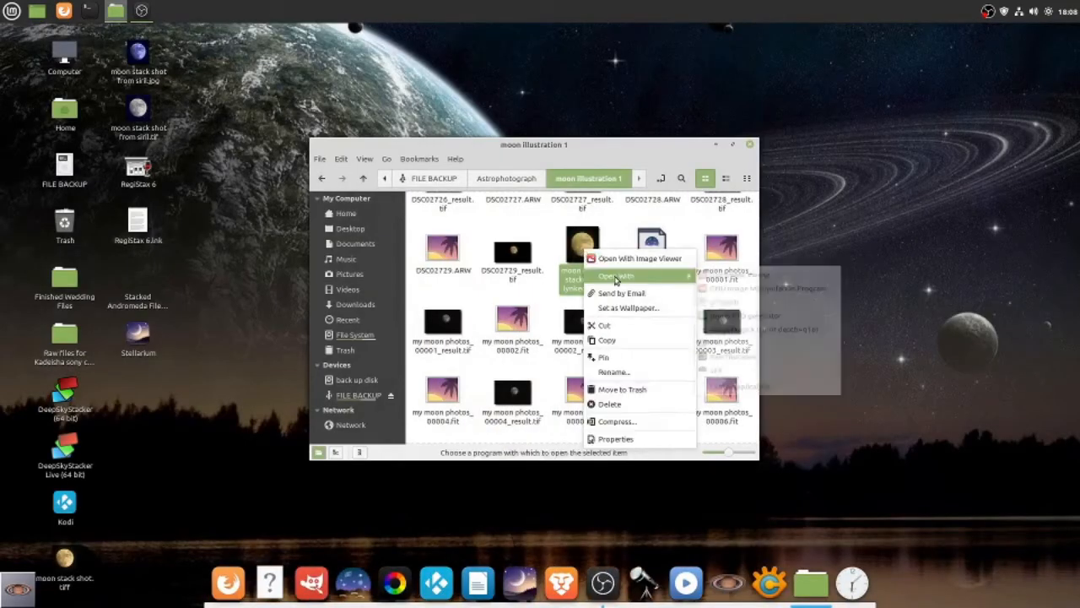
{"action": "left_click", "coordinate": [817, 297]}
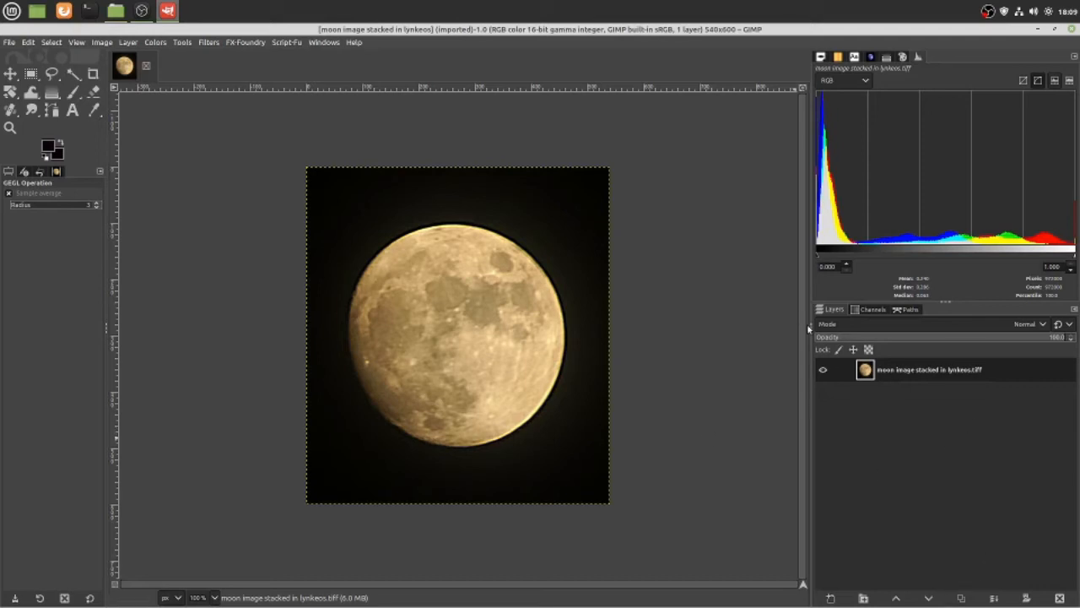
{"action": "left_click", "coordinate": [961, 597]}
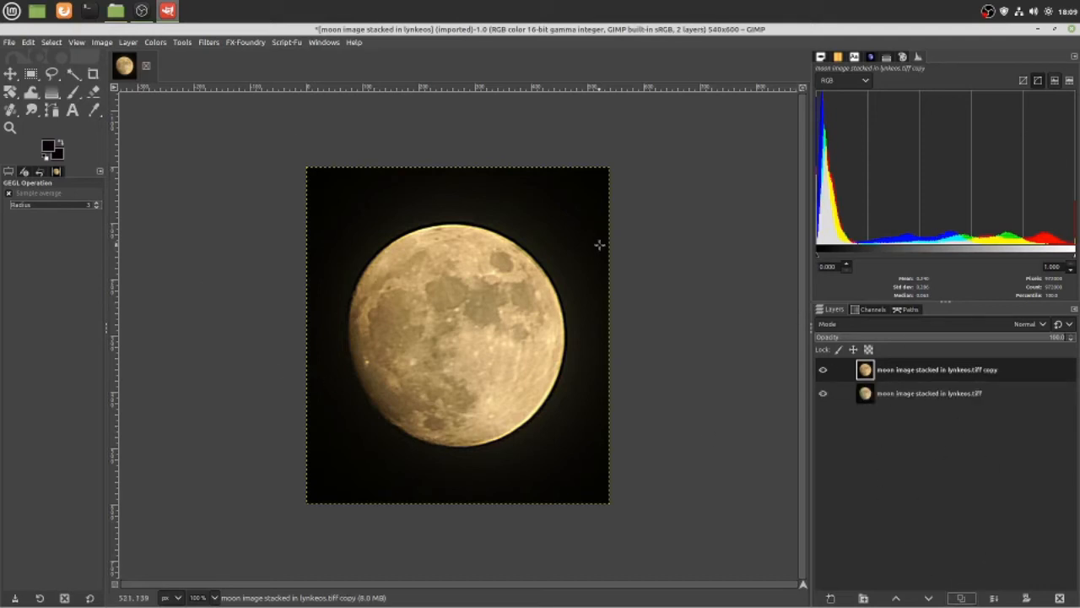
{"action": "left_click", "coordinate": [102, 42]}
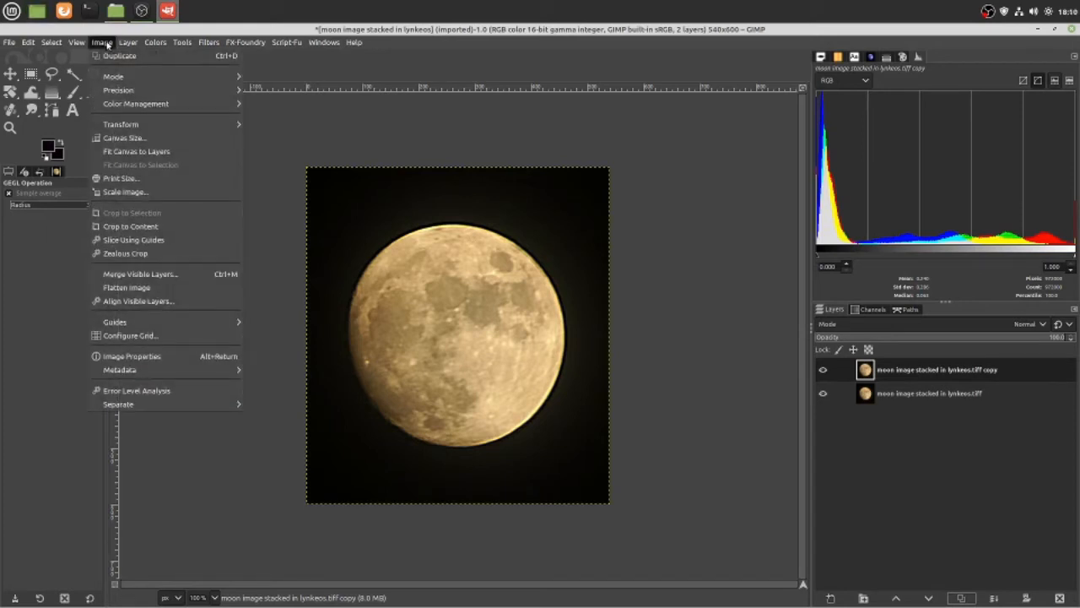
{"action": "mouse_move", "coordinate": [129, 43]}
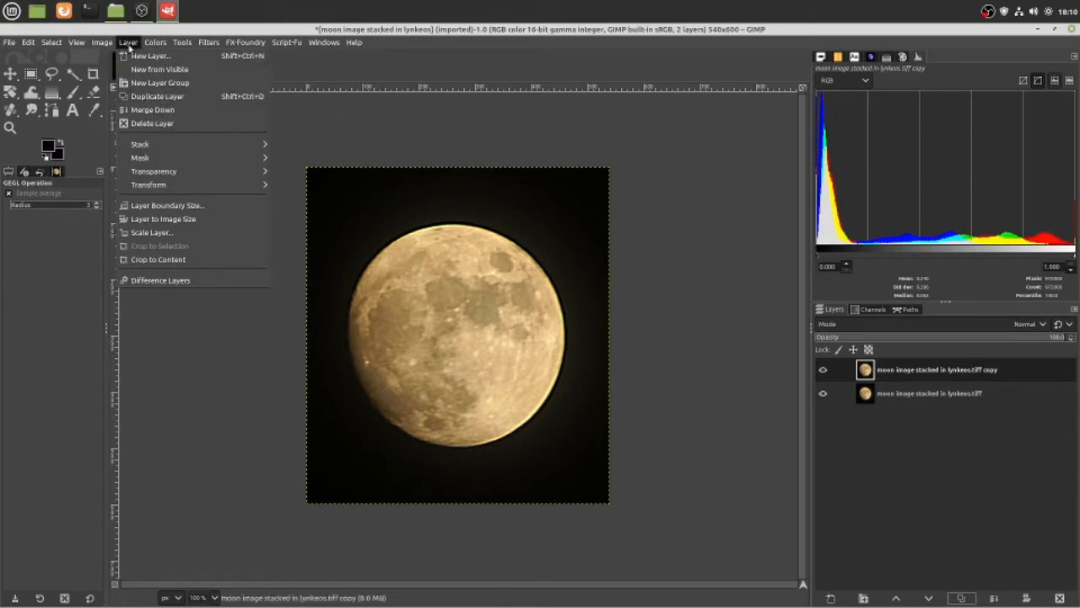
{"action": "left_click", "coordinate": [128, 43]}
{"action": "left_click", "coordinate": [103, 43]}
{"action": "mouse_move", "coordinate": [122, 44]}
{"action": "left_click", "coordinate": [568, 68]}
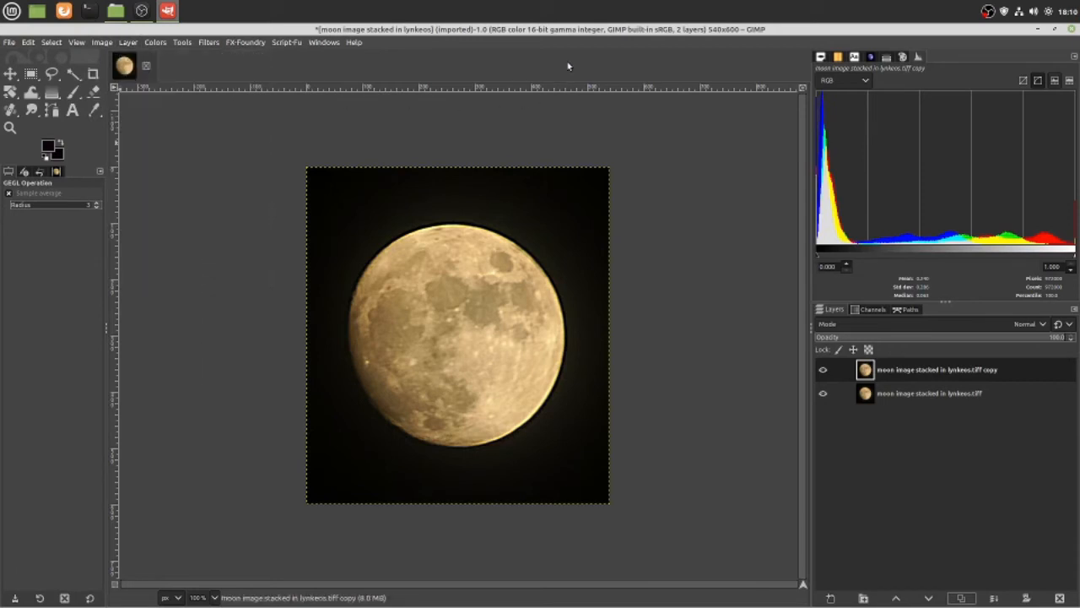
{"action": "right_click", "coordinate": [951, 374]}
{"action": "left_click", "coordinate": [943, 379]}
{"action": "right_click", "coordinate": [936, 381]}
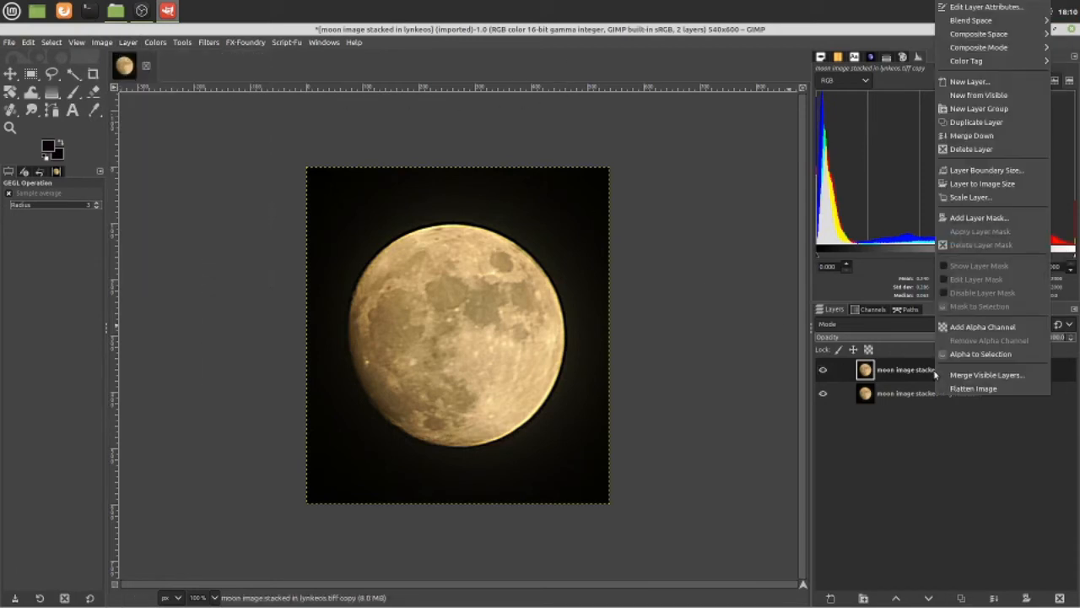
{"action": "left_click", "coordinate": [953, 463]}
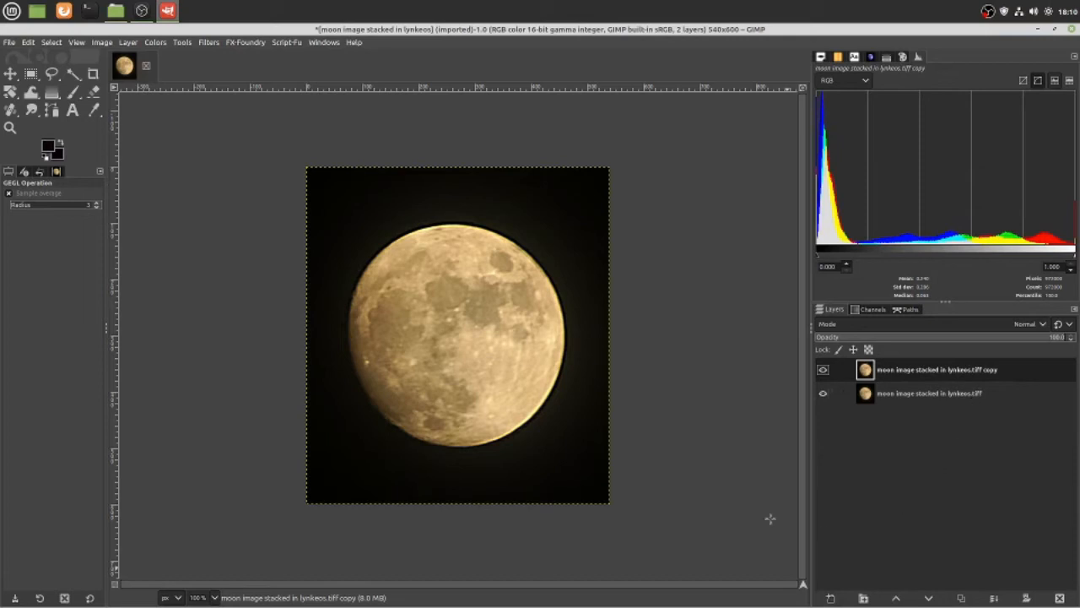
Toggle the visibility of the duplicate and original moon layers to check that they are identical.
{"action": "left_click", "coordinate": [824, 371]}
{"action": "left_click", "coordinate": [824, 372]}
{"action": "left_click", "coordinate": [824, 393]}
{"action": "left_click", "coordinate": [823, 371]}
{"action": "left_click", "coordinate": [824, 369]}
Rename the duplicated moon layer as "process 1".
{"action": "right_click", "coordinate": [931, 371]}
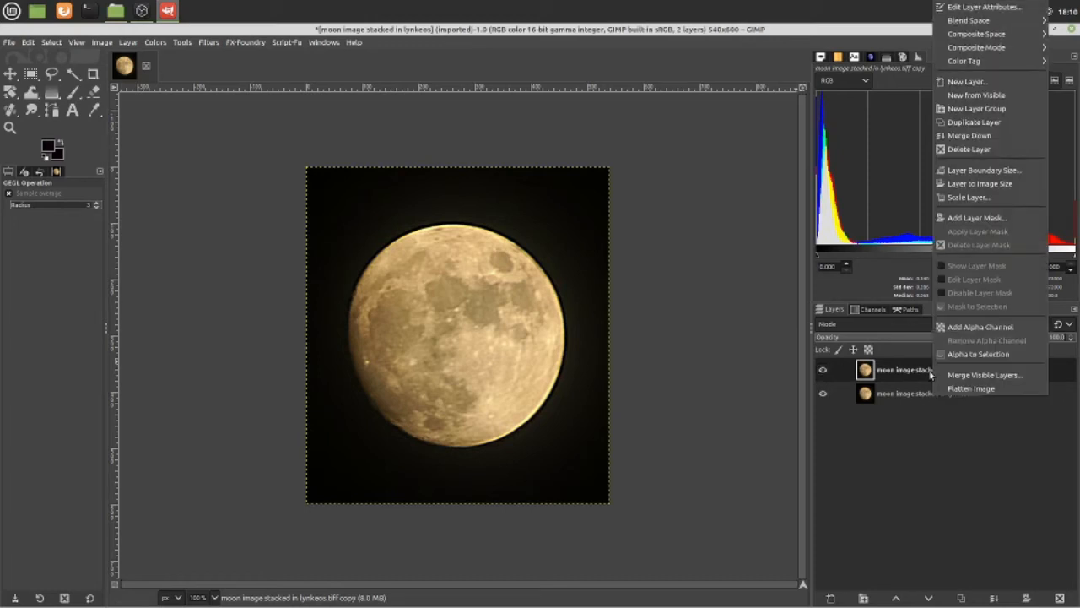
{"action": "left_click", "coordinate": [920, 452]}
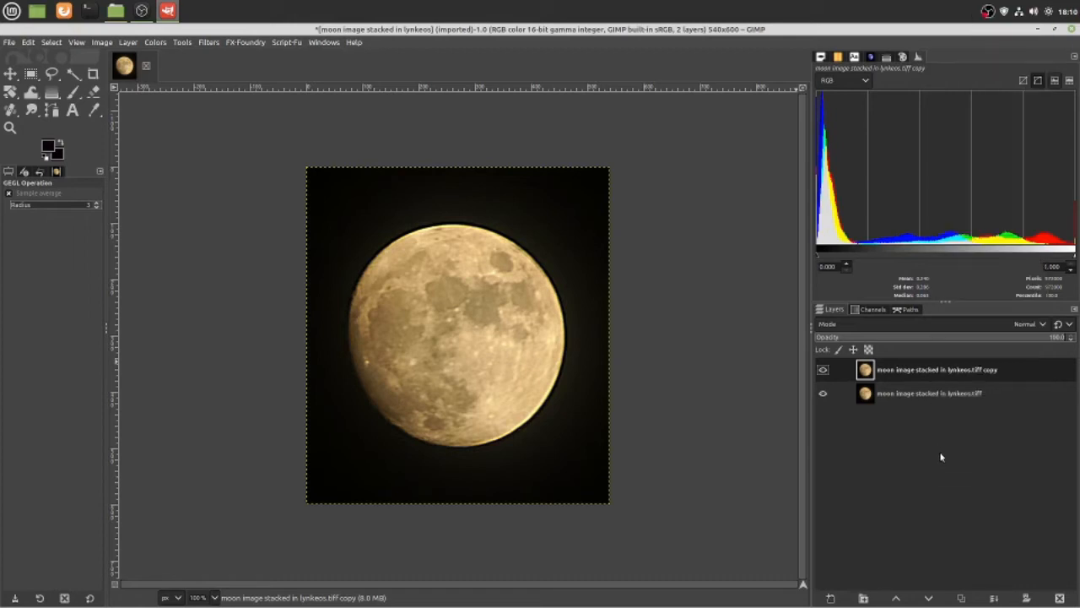
{"action": "double_click", "coordinate": [925, 369]}
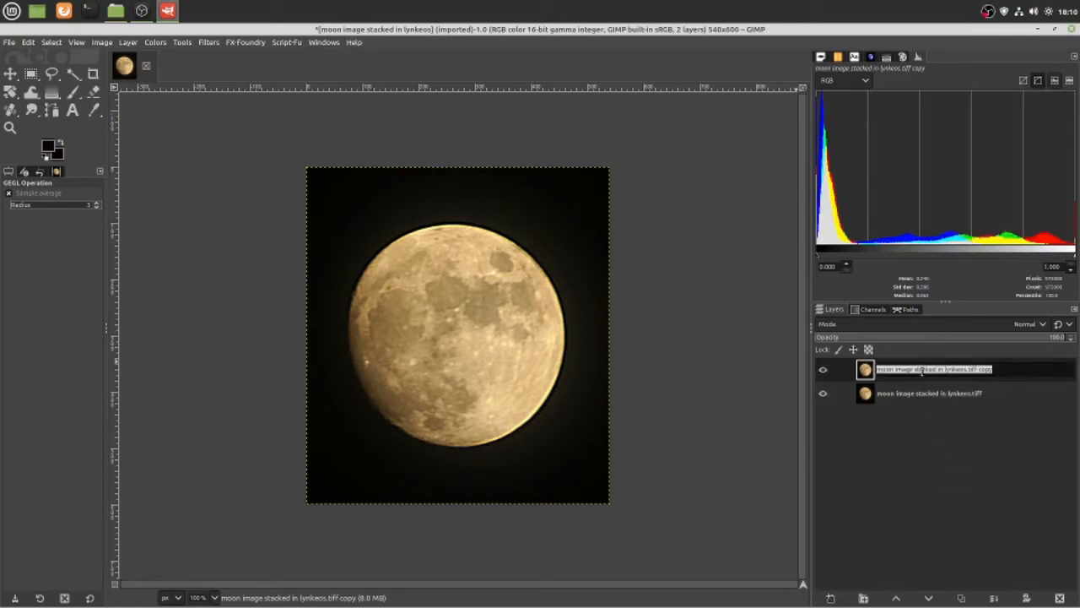
{"action": "key", "text": "BackSpace"}
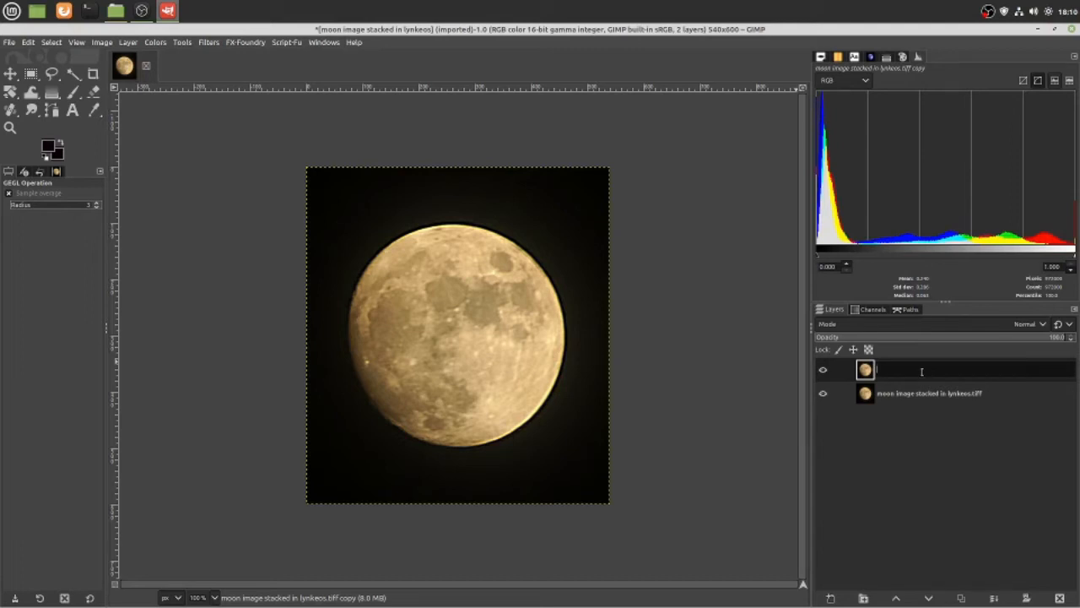
{"action": "type", "text": "processe"}
{"action": "type", "text": "1"}
{"action": "key", "text": "Return"}
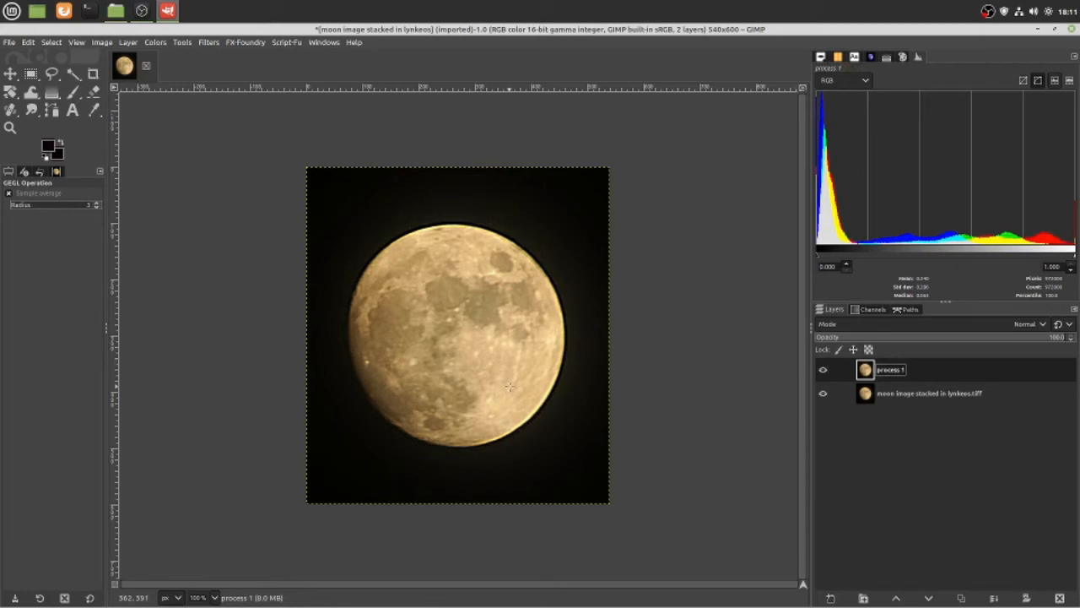
Sharpen the process 1 layer with Sharpen (Unsharp Mask), previewing the effect and setting the amount to about 0.593.
{"action": "key", "text": "plus"}
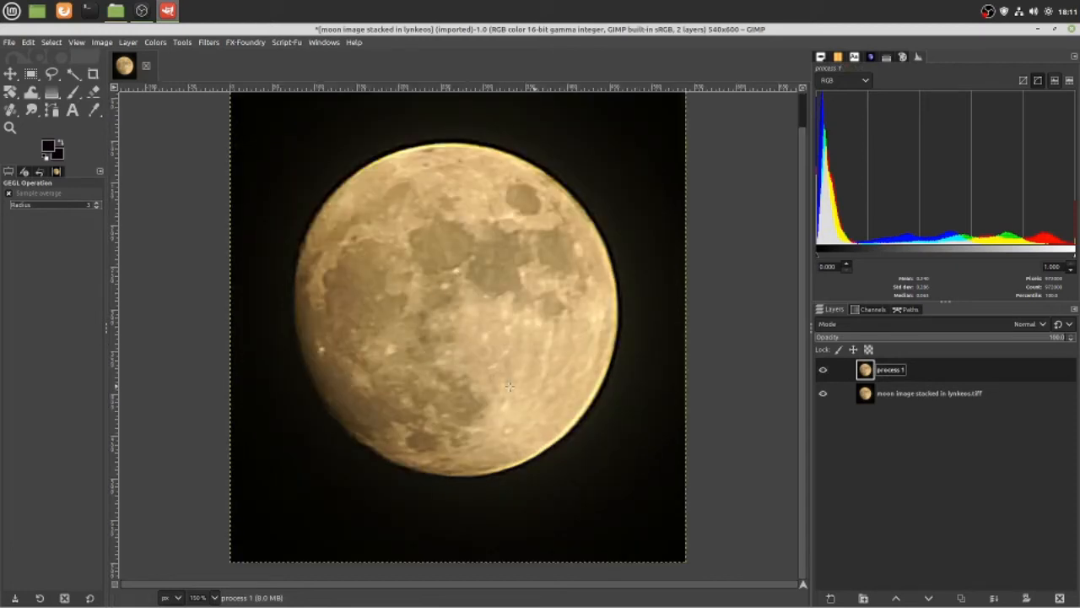
{"action": "key", "text": "minus"}
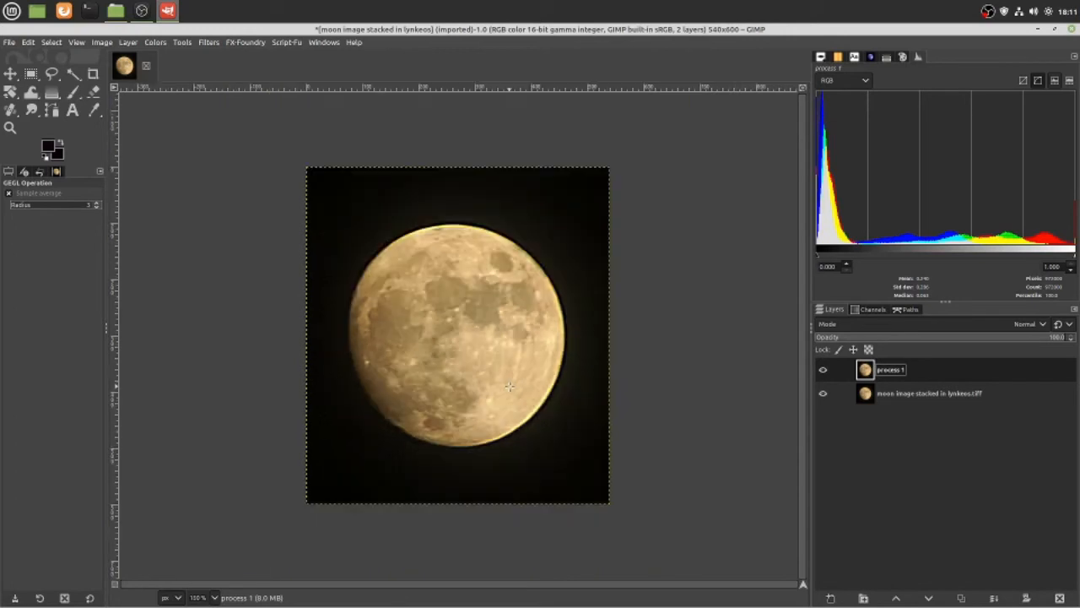
{"action": "key", "text": "minus"}
{"action": "key", "text": "plus"}
{"action": "key", "text": "plus"}
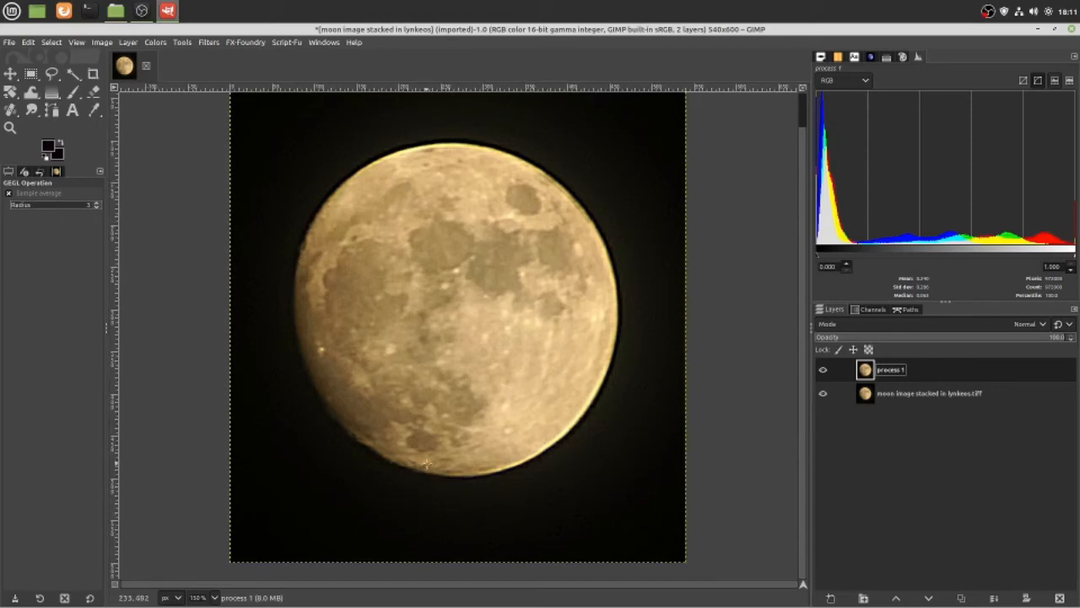
{"action": "scroll", "coordinate": [797, 287], "scroll_direction": "up", "scroll_amount": 2}
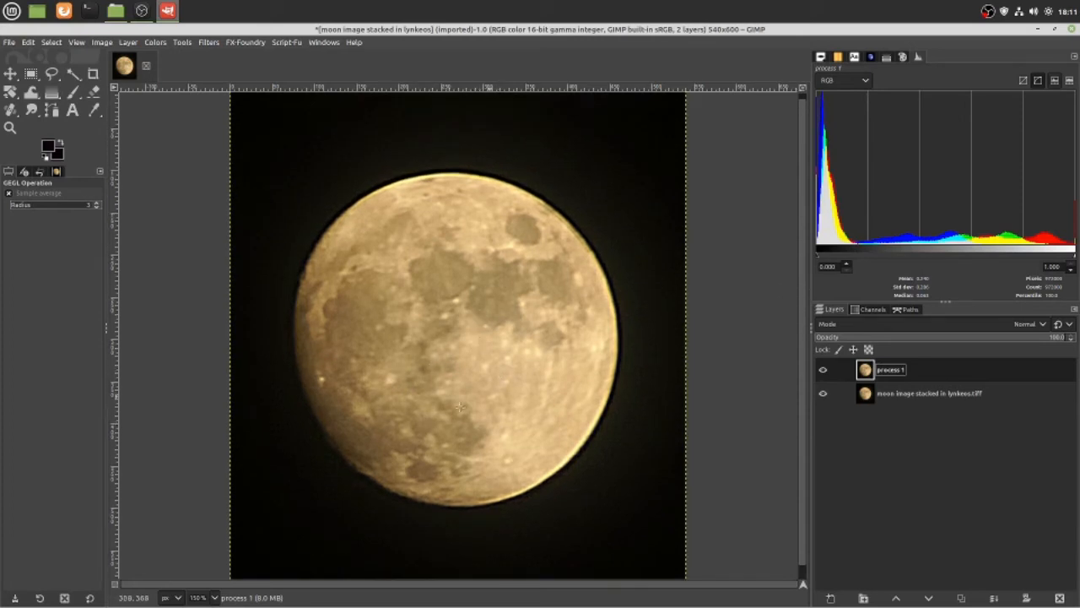
{"action": "left_click", "coordinate": [208, 43]}
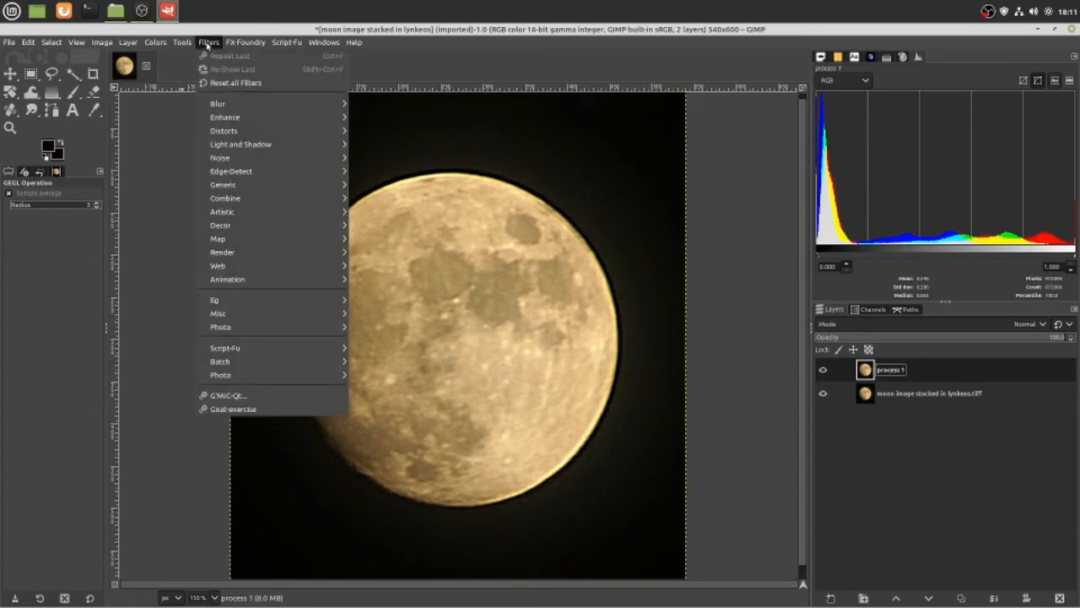
{"action": "mouse_move", "coordinate": [217, 124]}
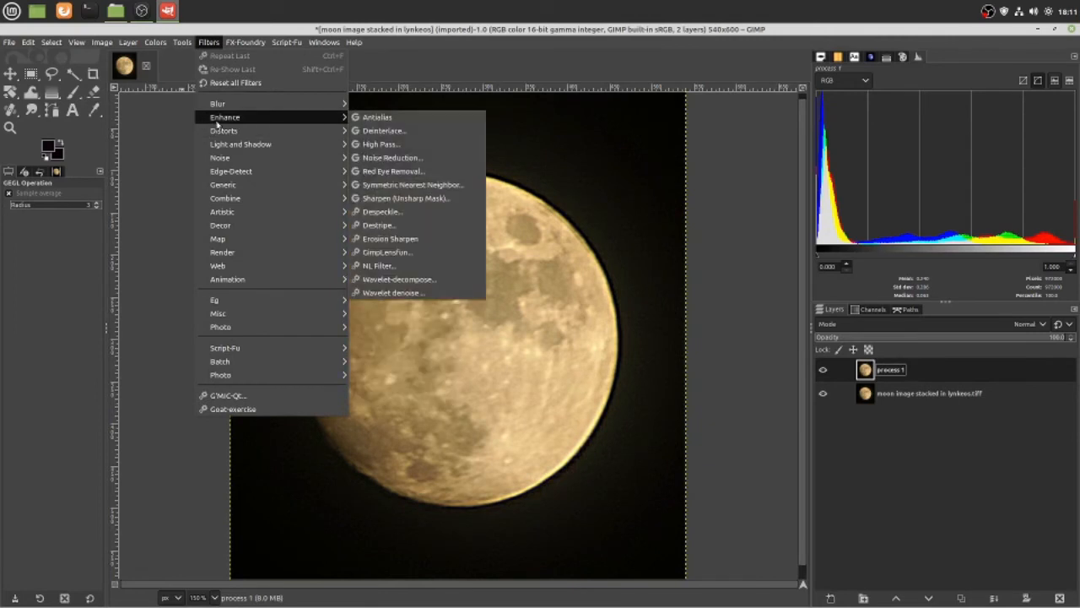
{"action": "left_click", "coordinate": [397, 200]}
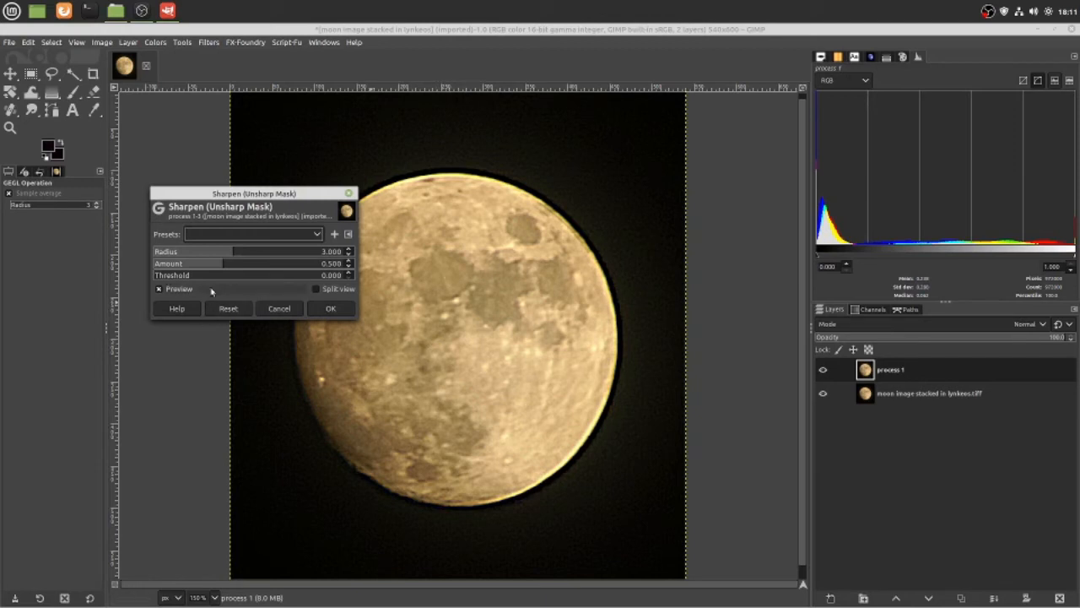
{"action": "left_click", "coordinate": [159, 290]}
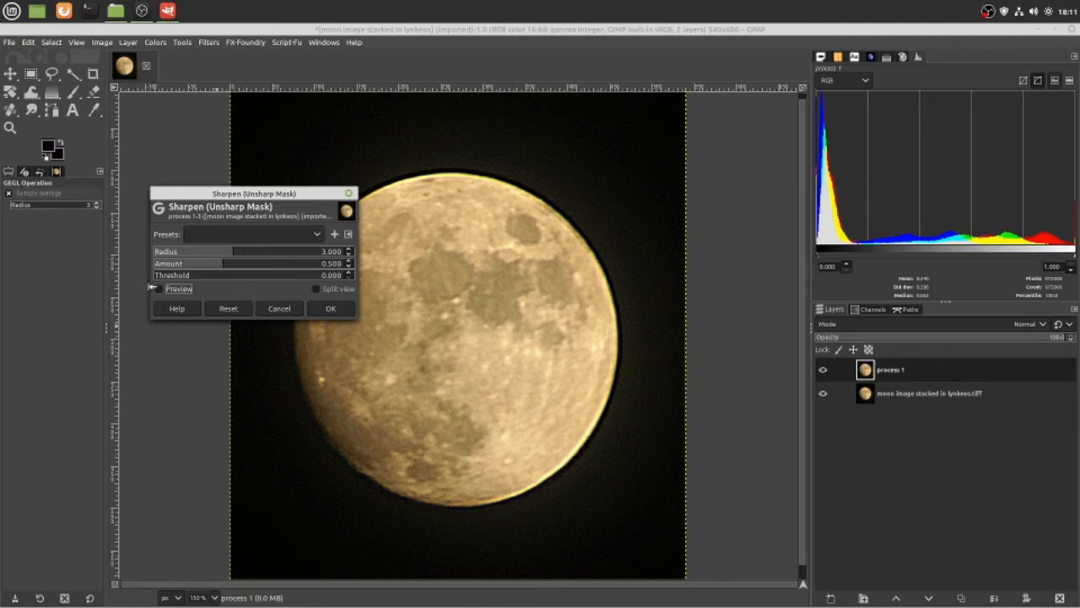
{"action": "left_click", "coordinate": [159, 291]}
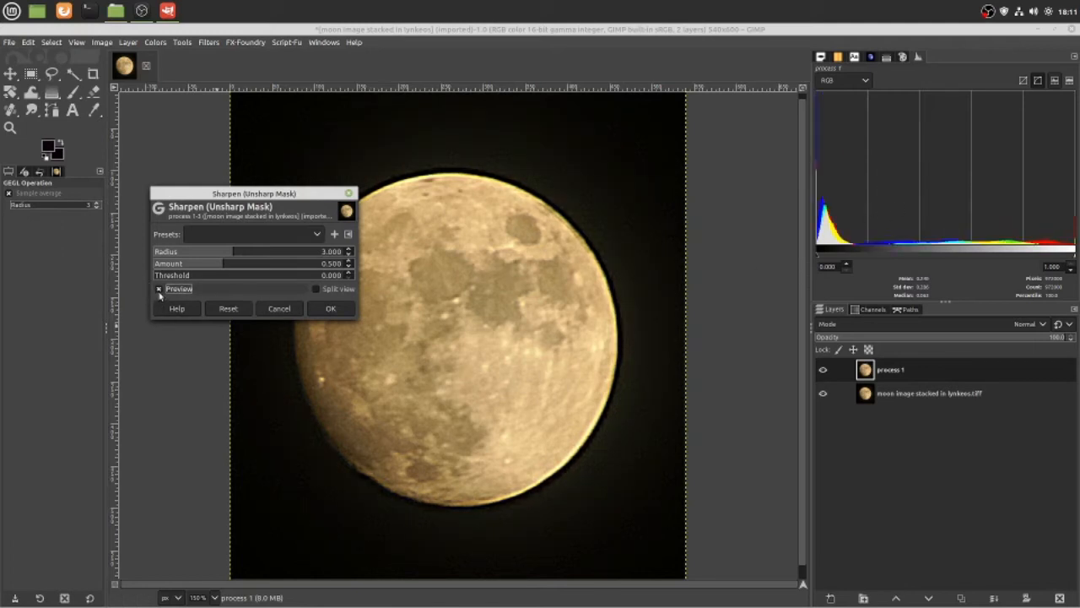
{"action": "left_click", "coordinate": [222, 265]}
{"action": "left_click_drag", "start_coordinate": [221, 264], "coordinate": [225, 264]}
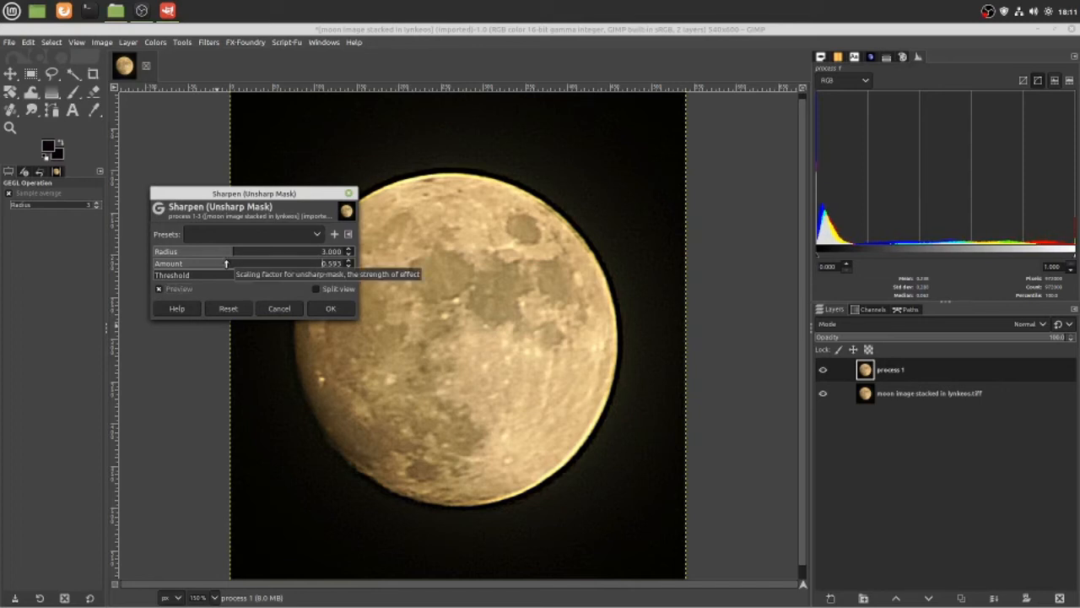
{"action": "left_click", "coordinate": [331, 308]}
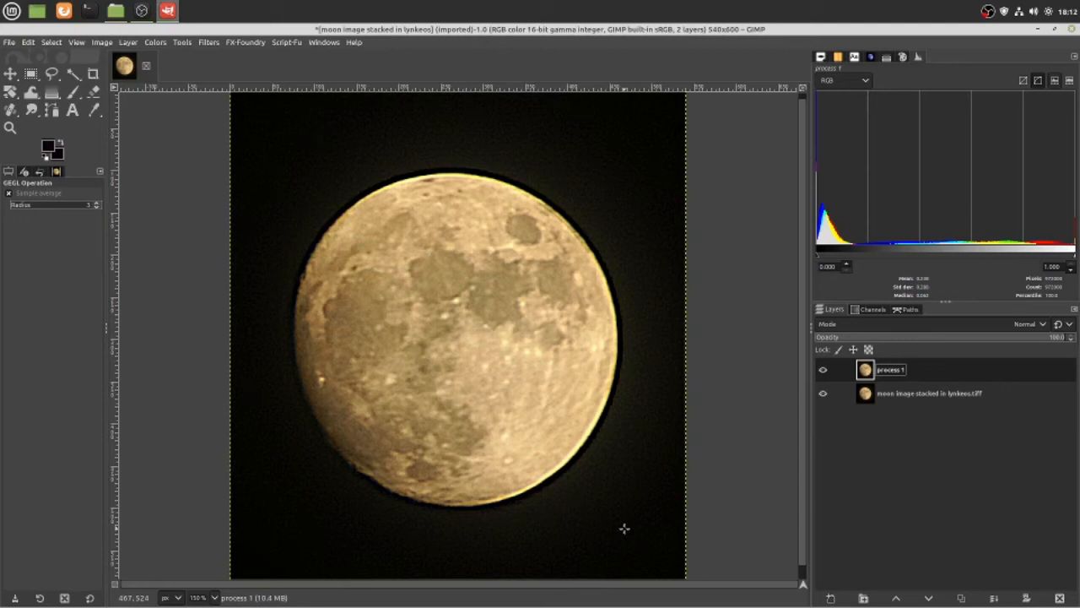
Compare the sharpened process 1 layer with the original stacked moon by hiding and showing it repeatedly.
{"action": "left_click", "coordinate": [824, 370]}
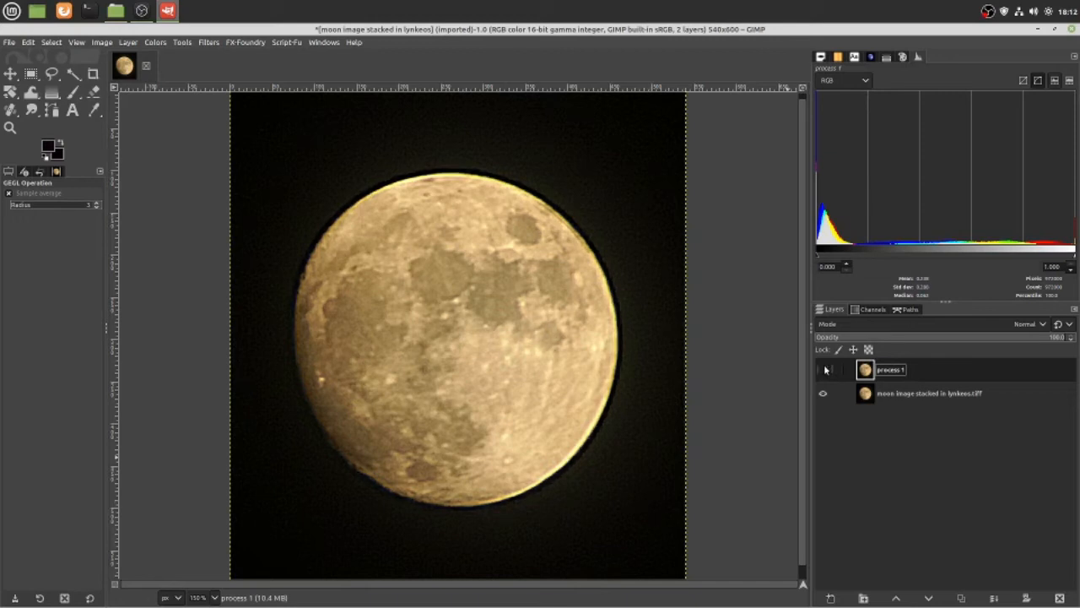
{"action": "left_click", "coordinate": [825, 370]}
{"action": "left_click", "coordinate": [825, 370]}
{"action": "left_click", "coordinate": [825, 370]}
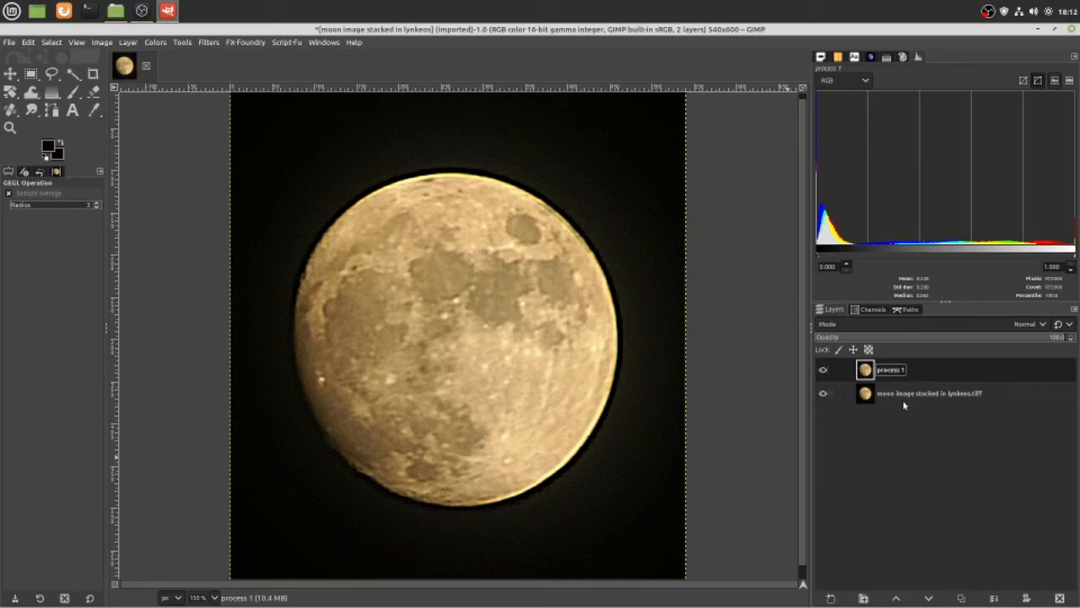
{"action": "left_click", "coordinate": [823, 371]}
{"action": "left_click", "coordinate": [824, 371]}
In Curves for process 1, add a highlight point at about 88.79/89.86 and a shadow point at about 11.50/5.43 on the Value channel.
{"action": "left_click", "coordinate": [155, 43]}
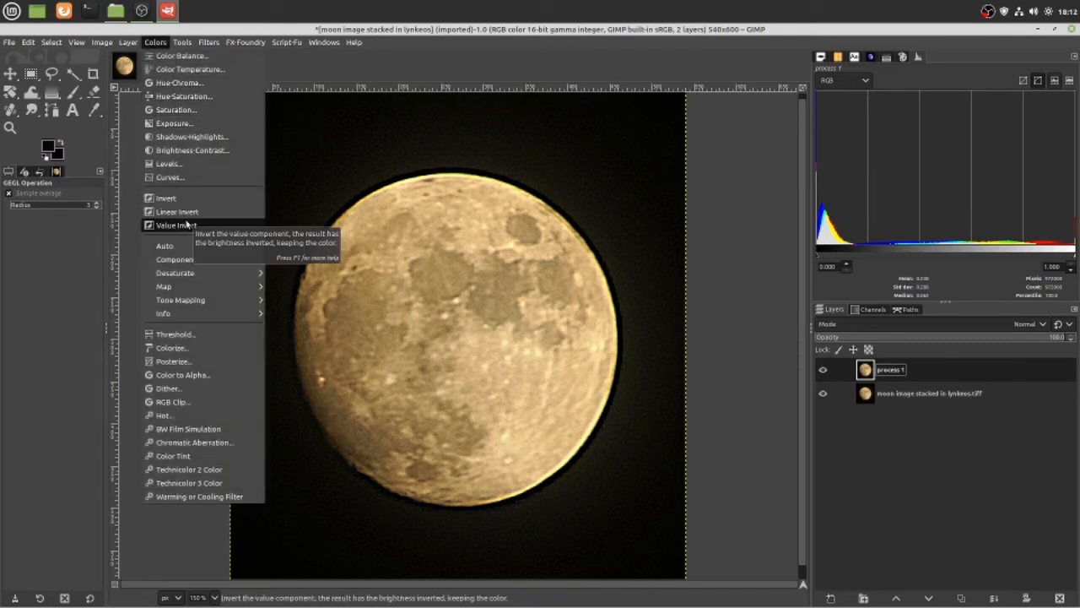
{"action": "left_click", "coordinate": [169, 177]}
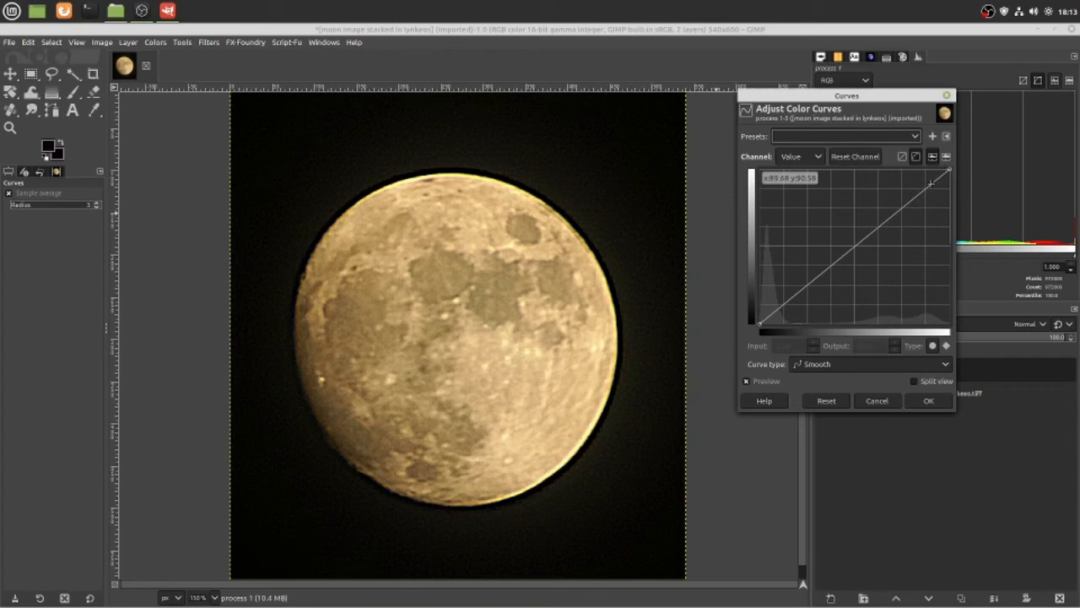
{"action": "left_click", "coordinate": [931, 183]}
{"action": "mouse_move", "coordinate": [931, 182]}
{"action": "left_mouse_down"}
{"action": "mouse_move", "coordinate": [924, 173]}
{"action": "mouse_move", "coordinate": [931, 184]}
{"action": "left_mouse_up"}
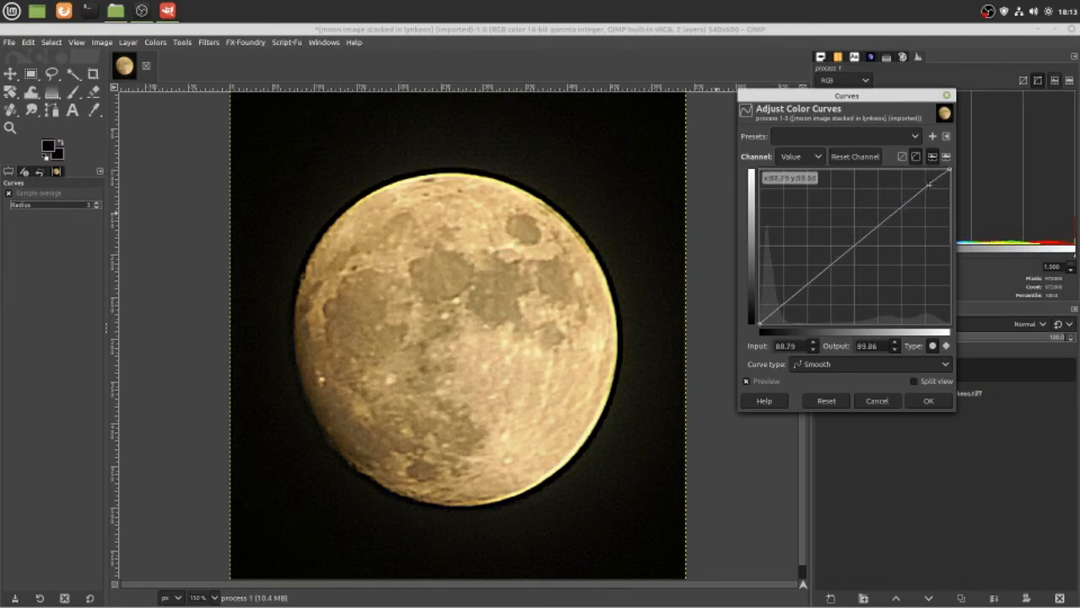
{"action": "left_click", "coordinate": [778, 308]}
{"action": "left_click_drag", "start_coordinate": [779, 308], "coordinate": [783, 316]}
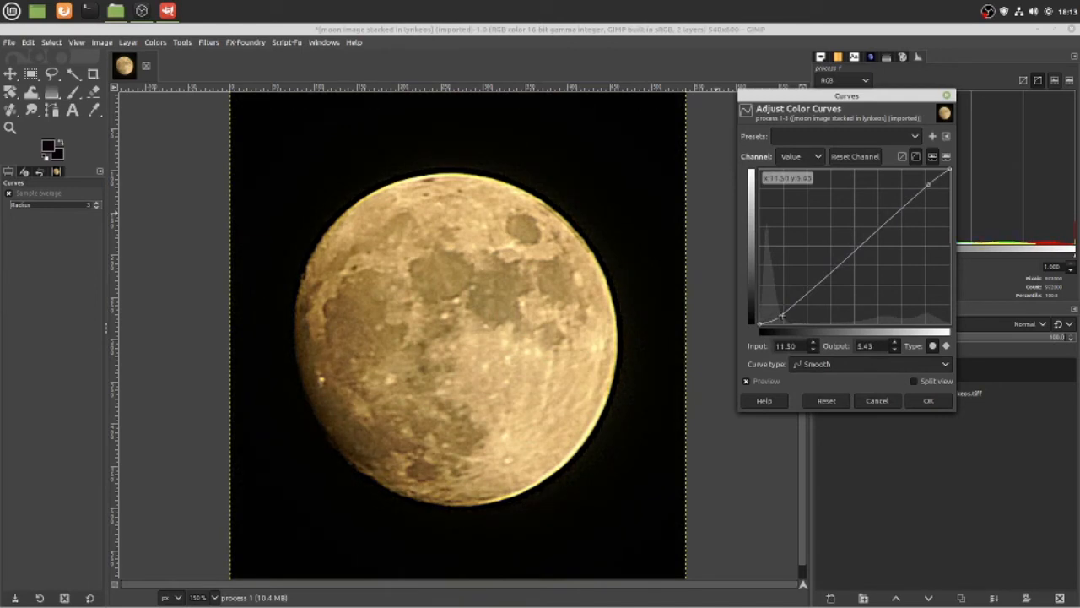
Add a midtone curve point at about 48.57/43.48, move the highlight point to about 86.14/89.49, and apply and compare the result.
{"action": "left_click", "coordinate": [850, 257]}
{"action": "left_click_drag", "start_coordinate": [850, 256], "coordinate": [853, 258]}
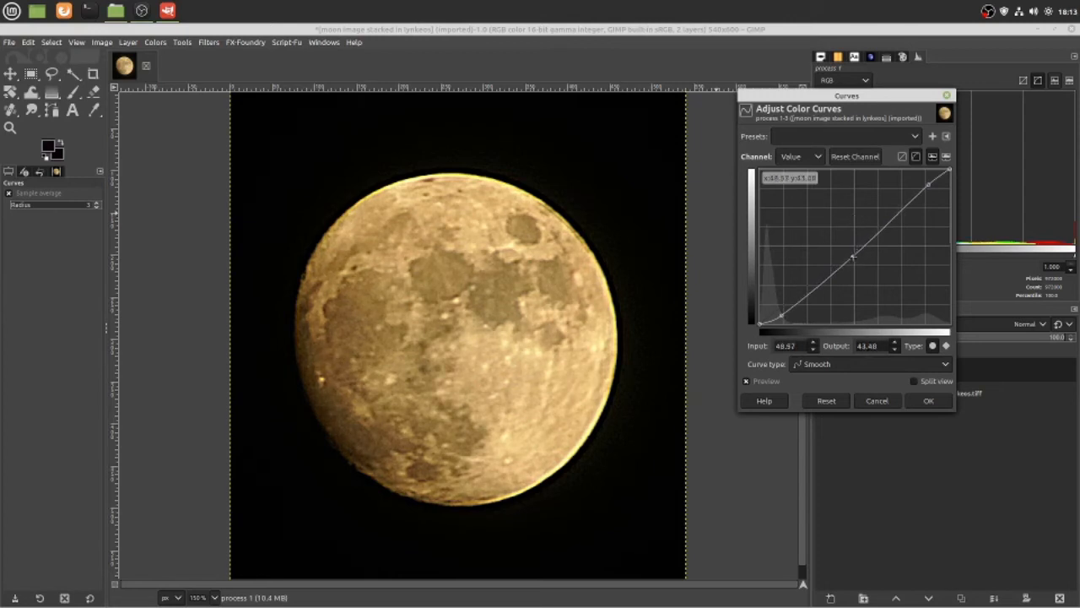
{"action": "left_click", "coordinate": [926, 186]}
{"action": "left_click_drag", "start_coordinate": [924, 185], "coordinate": [923, 185]}
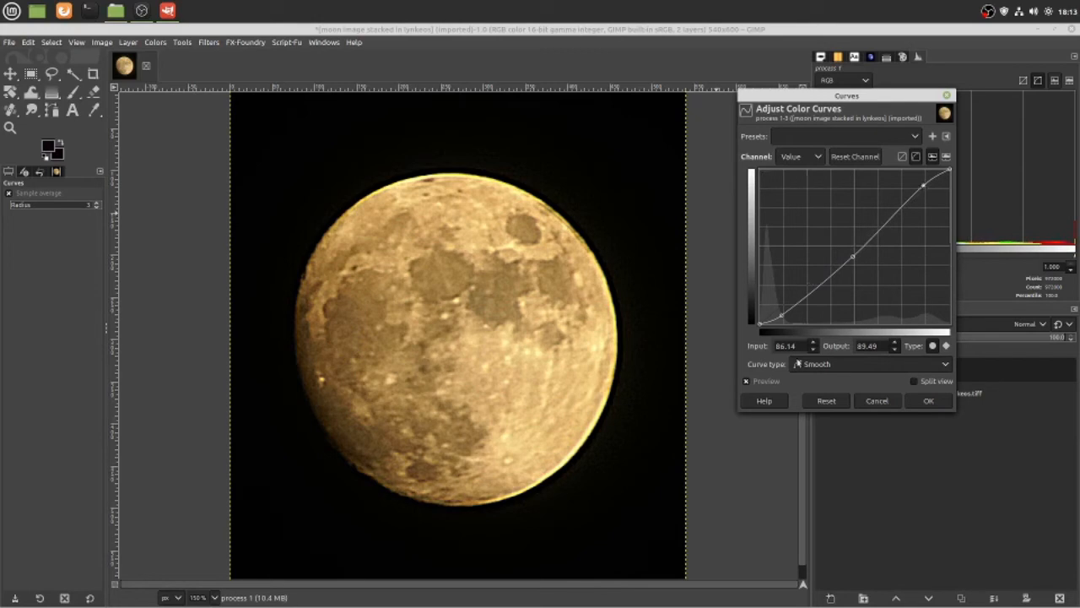
{"action": "left_click", "coordinate": [940, 402]}
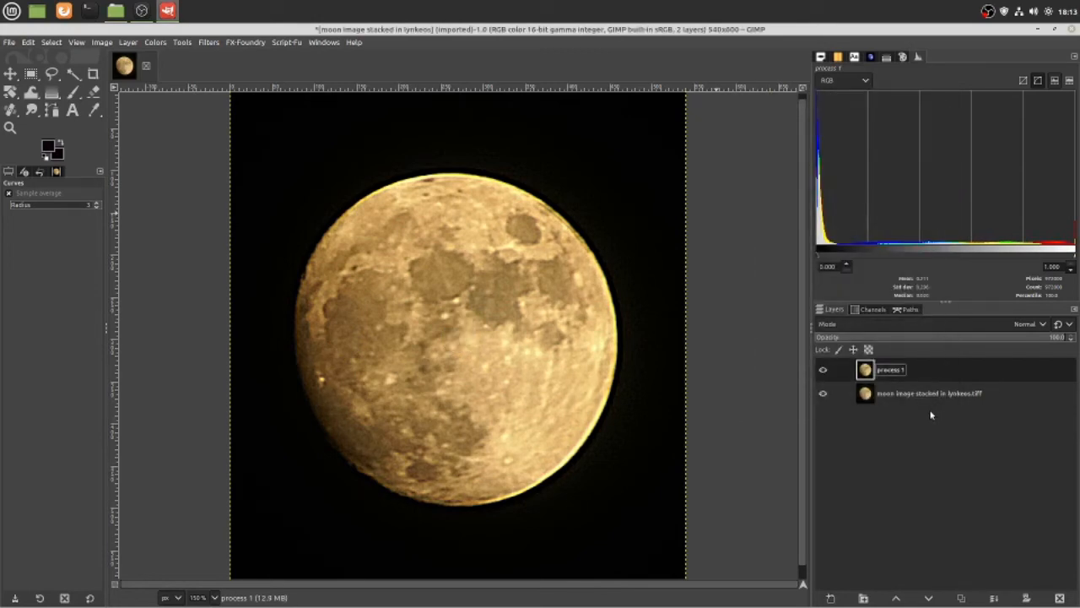
{"action": "left_click", "coordinate": [824, 369]}
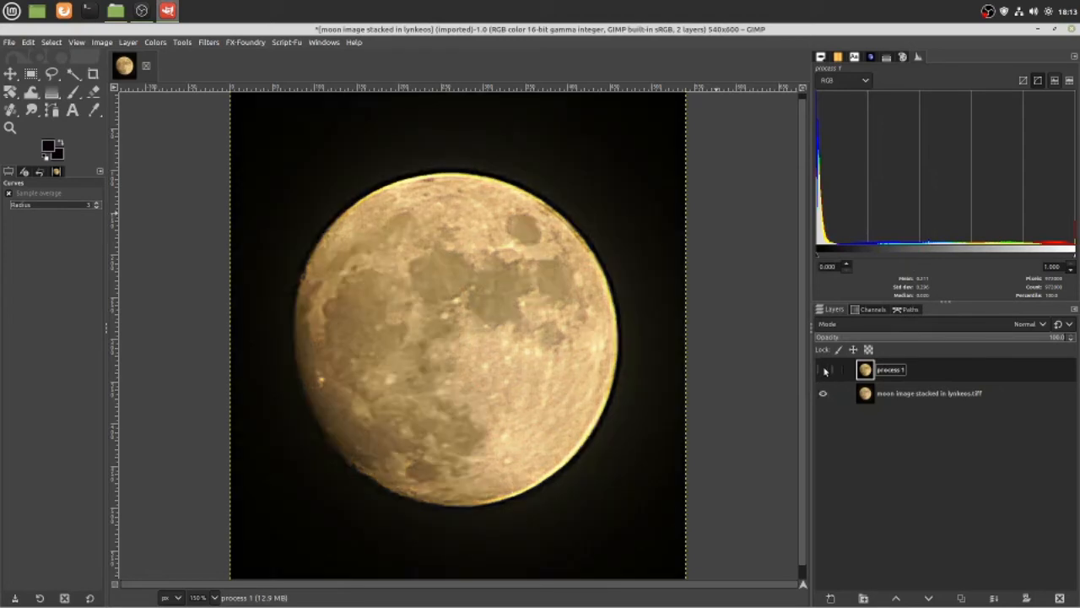
{"action": "left_click", "coordinate": [825, 370]}
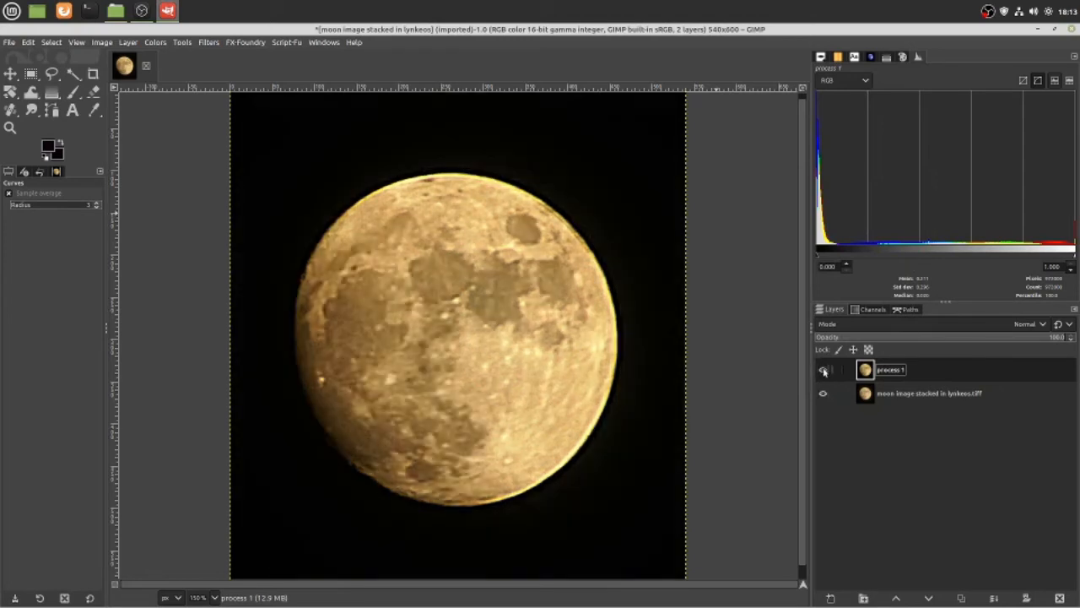
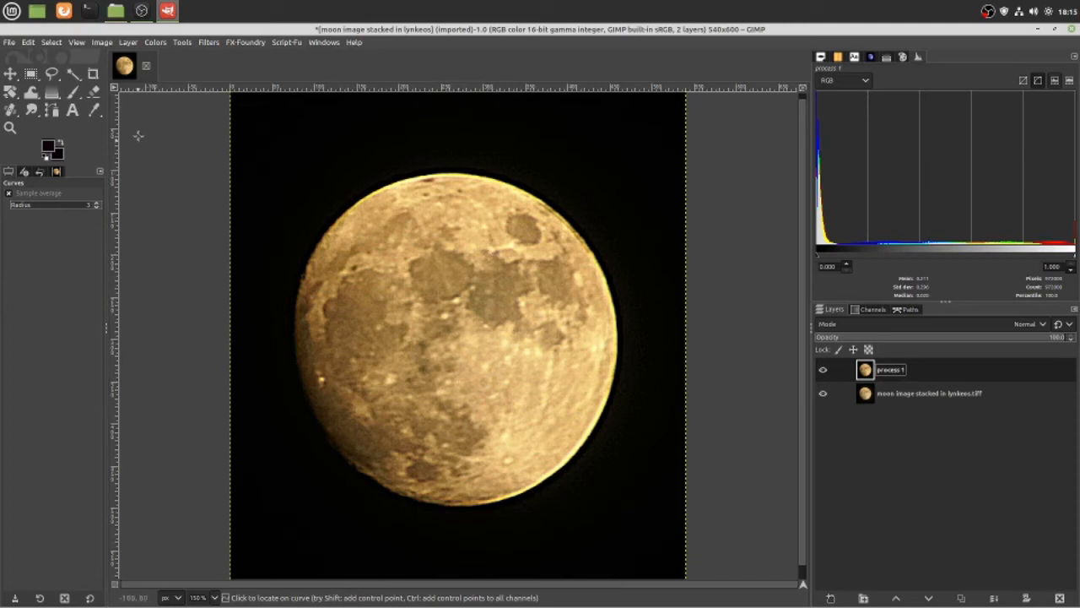
Start a Brightness-Contrast adjustment on process 1, trying brightness values up to 0.051 and setting brightness to about 0.012.
{"action": "left_click", "coordinate": [157, 42]}
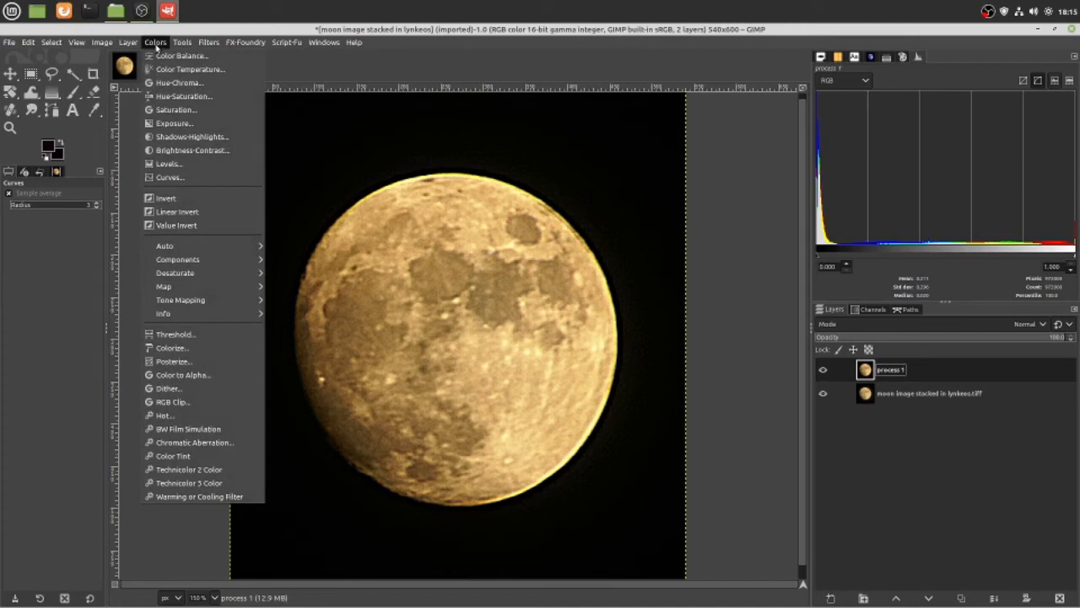
{"action": "left_click", "coordinate": [192, 151]}
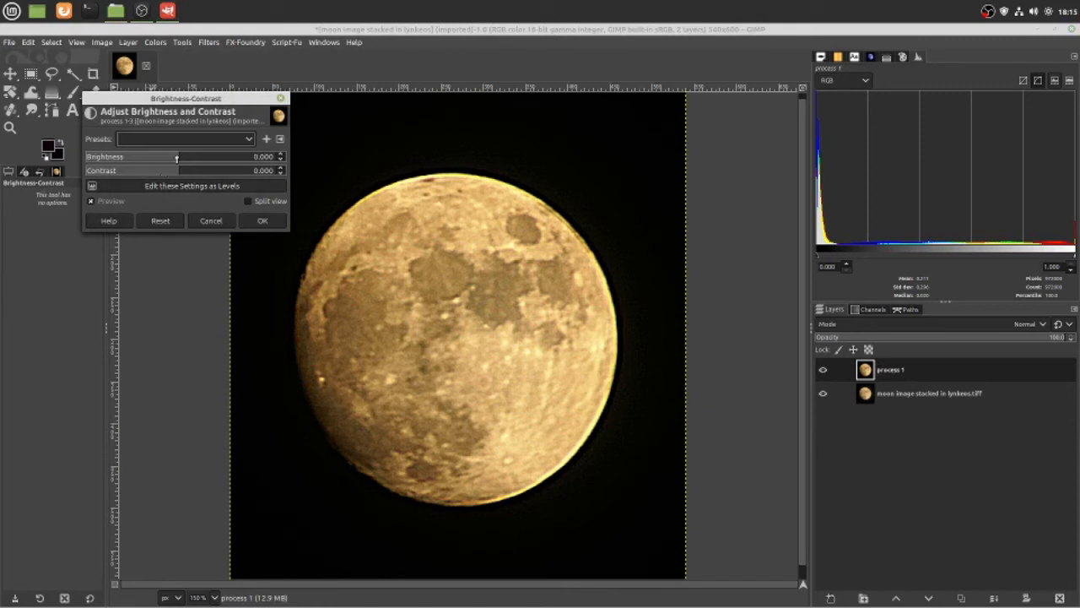
{"action": "left_click", "coordinate": [179, 157]}
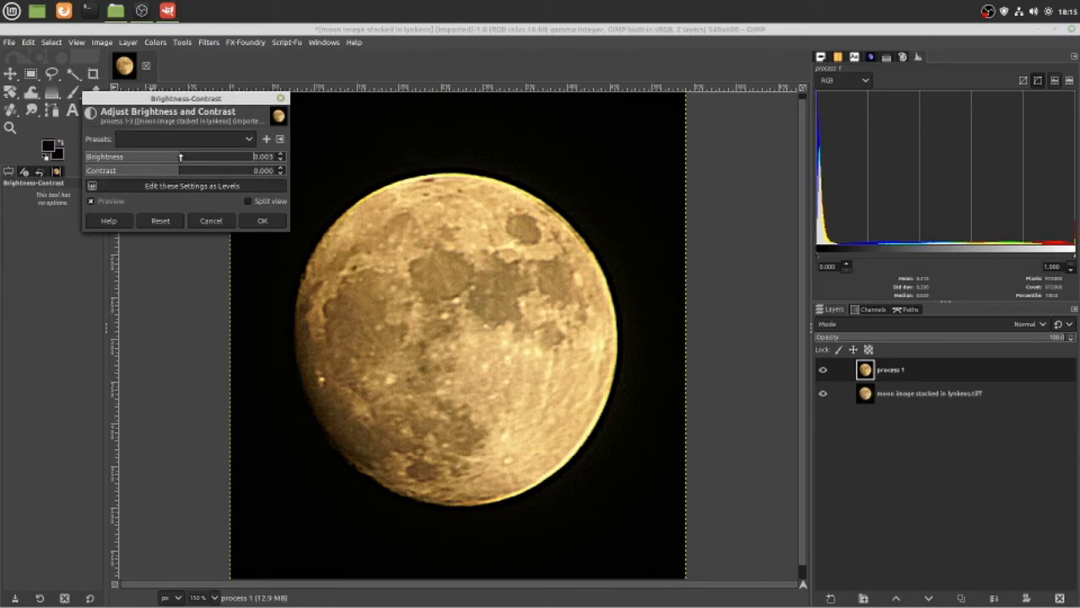
{"action": "left_click_drag", "start_coordinate": [179, 157], "coordinate": [187, 156]}
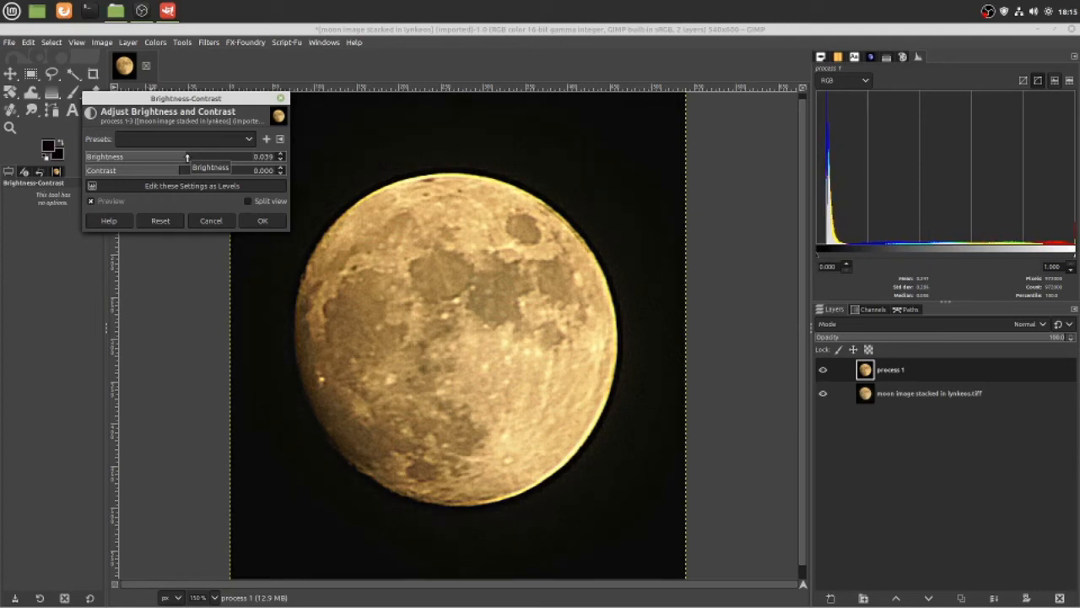
{"action": "left_click_drag", "start_coordinate": [187, 157], "coordinate": [189, 157]}
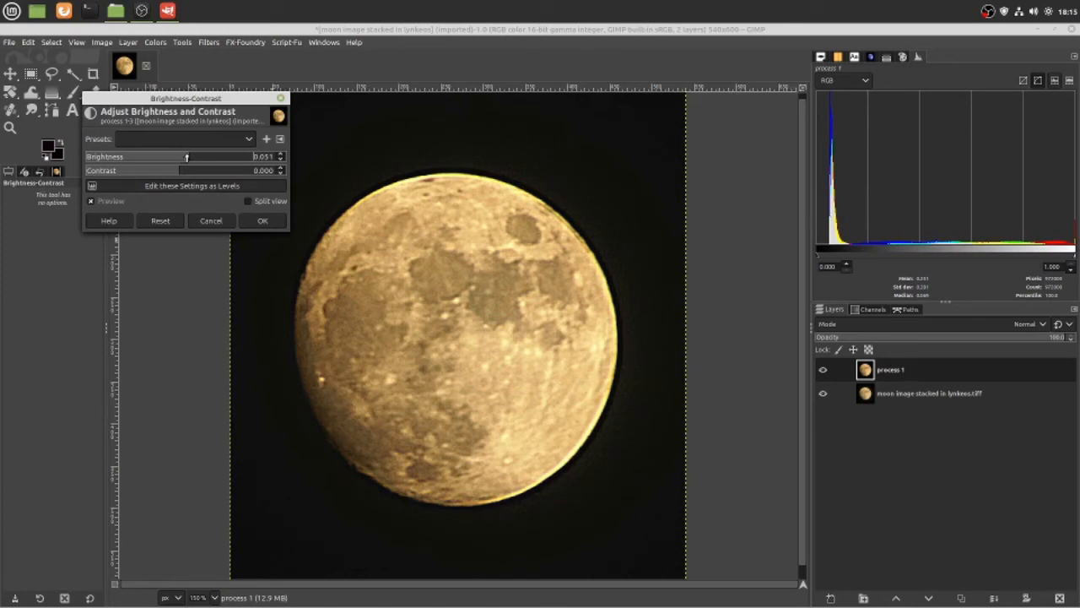
{"action": "left_click_drag", "start_coordinate": [188, 156], "coordinate": [180, 157]}
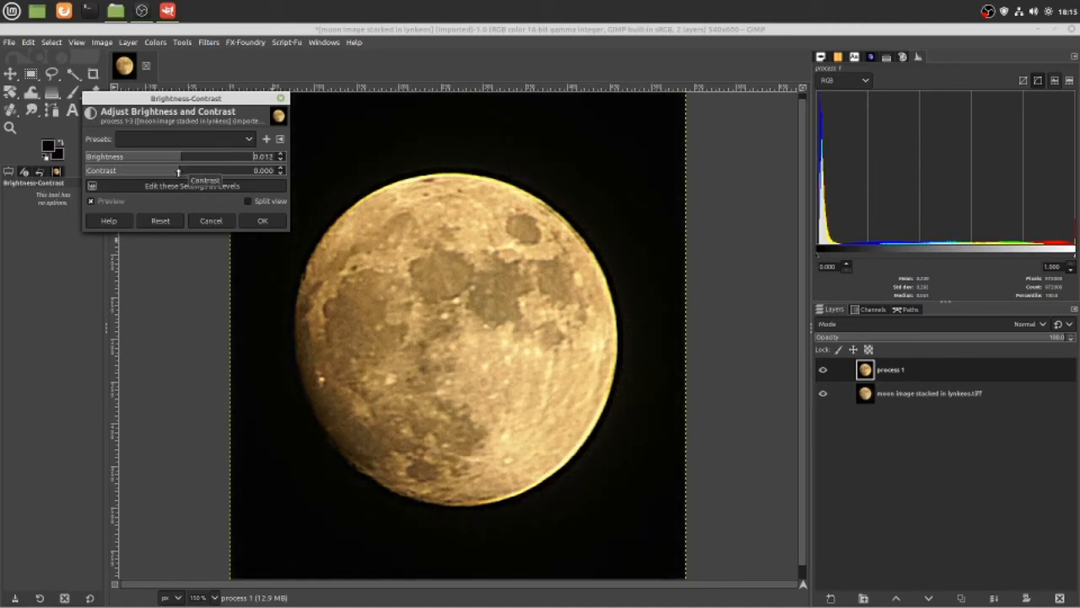
Try contrast values of about 0.024 and -0.003 for the process 1 layer.
{"action": "left_click", "coordinate": [181, 171]}
{"action": "left_click_drag", "start_coordinate": [181, 171], "coordinate": [184, 172]}
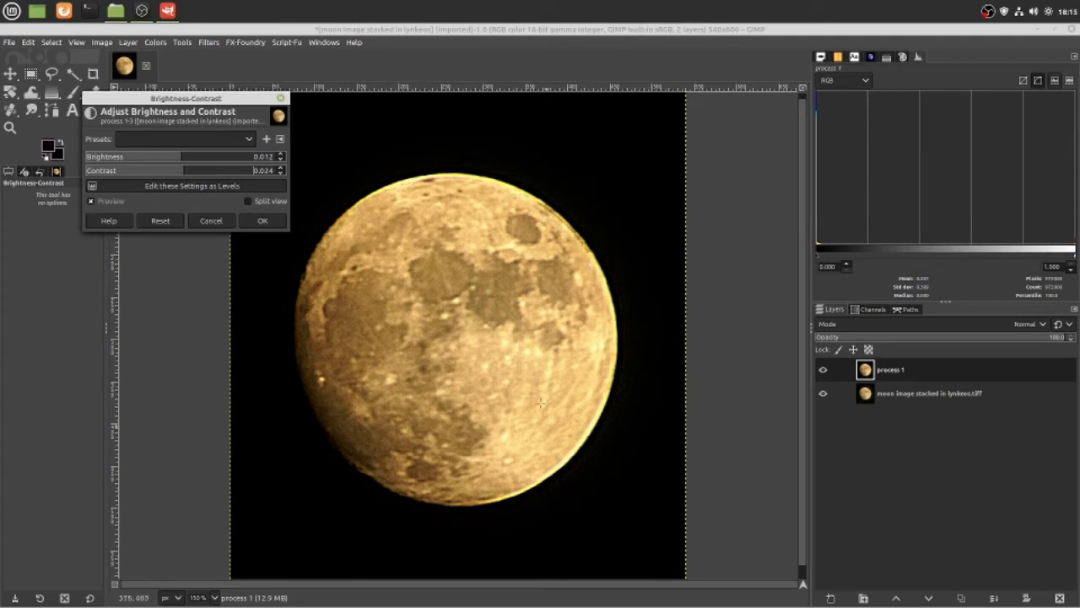
{"action": "left_click", "coordinate": [180, 169]}
{"action": "left_click_drag", "start_coordinate": [179, 172], "coordinate": [178, 172]}
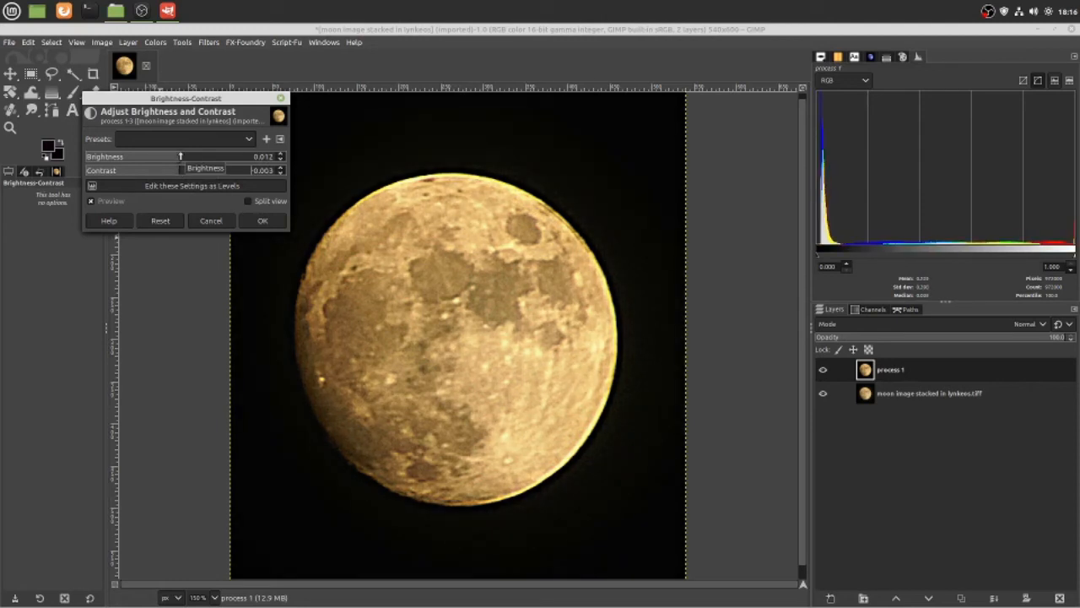
Set brightness to about -0.065 and contrast to 0.000, apply the adjustment, and compare process 1 with the original layer.
{"action": "left_click", "coordinate": [179, 157]}
{"action": "mouse_move", "coordinate": [179, 157]}
{"action": "left_mouse_down"}
{"action": "mouse_move", "coordinate": [167, 157]}
{"action": "mouse_move", "coordinate": [177, 171]}
{"action": "left_mouse_up"}
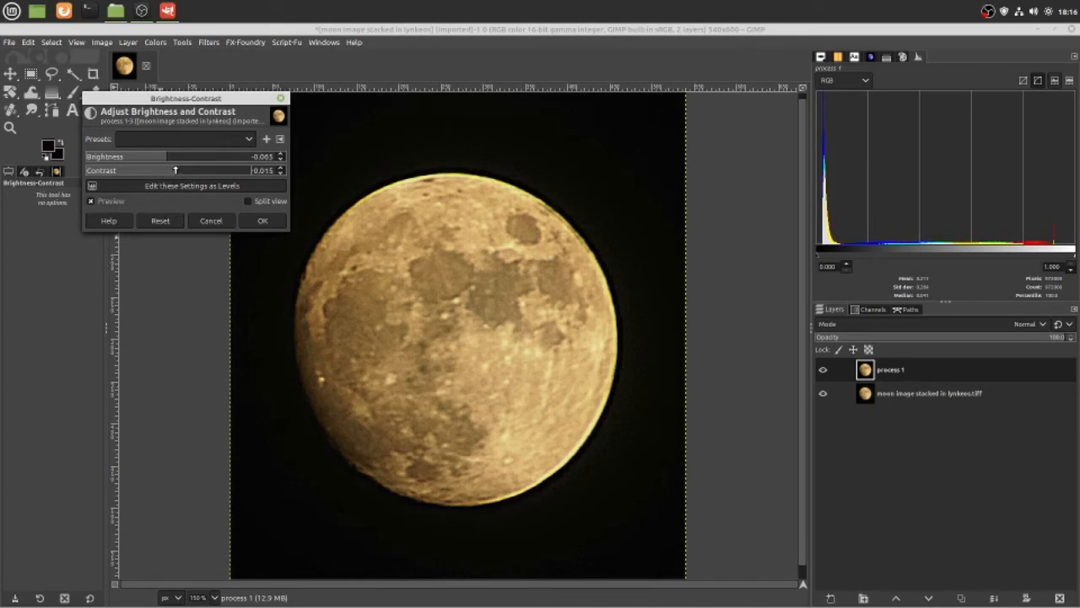
{"action": "left_click_drag", "start_coordinate": [179, 170], "coordinate": [178, 173]}
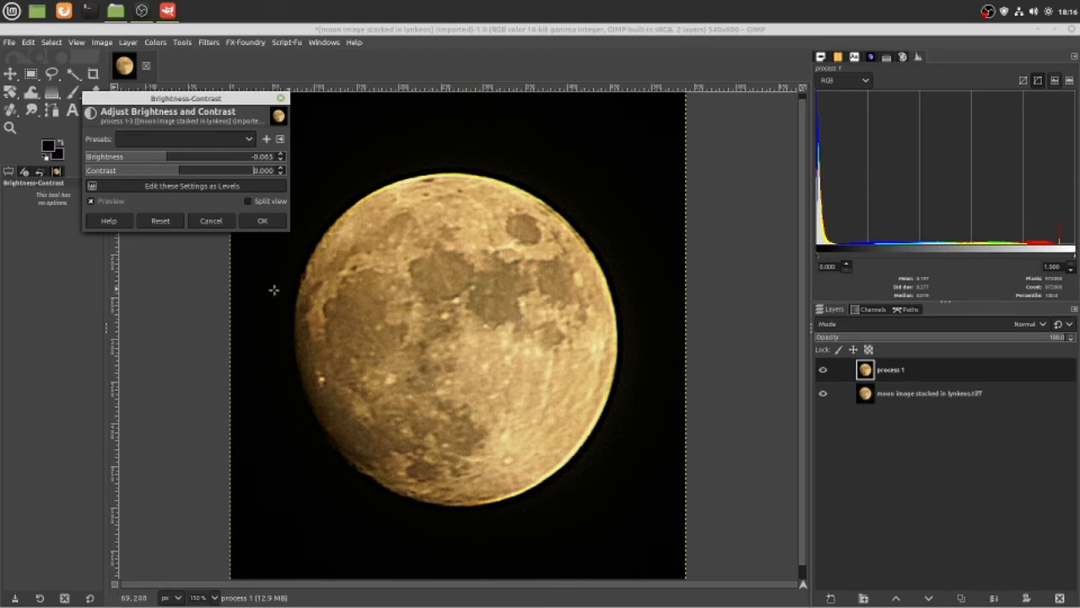
{"action": "left_click", "coordinate": [261, 222]}
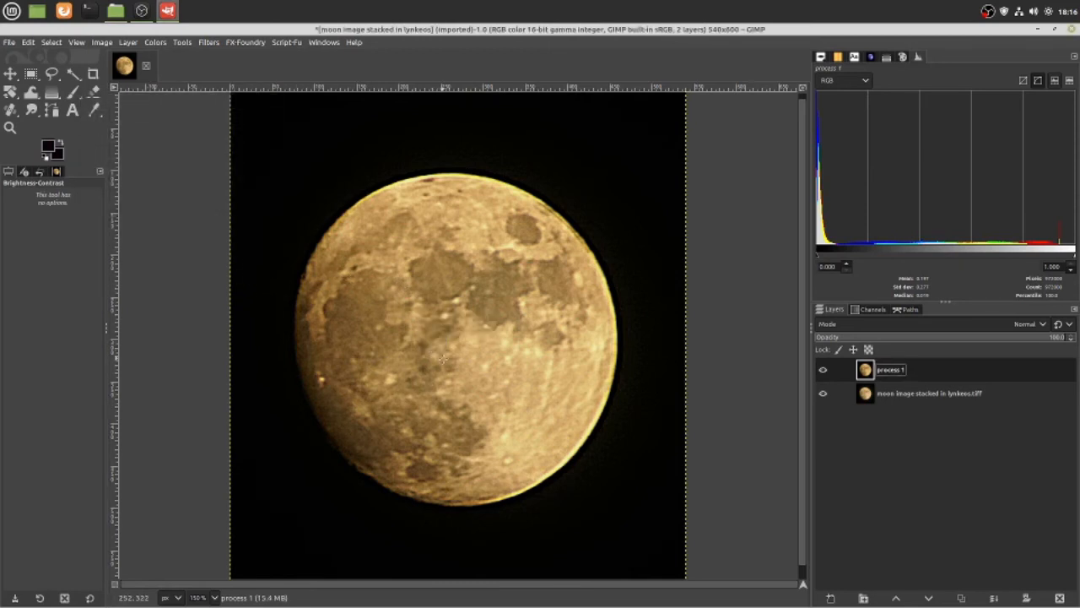
{"action": "left_click", "coordinate": [825, 370]}
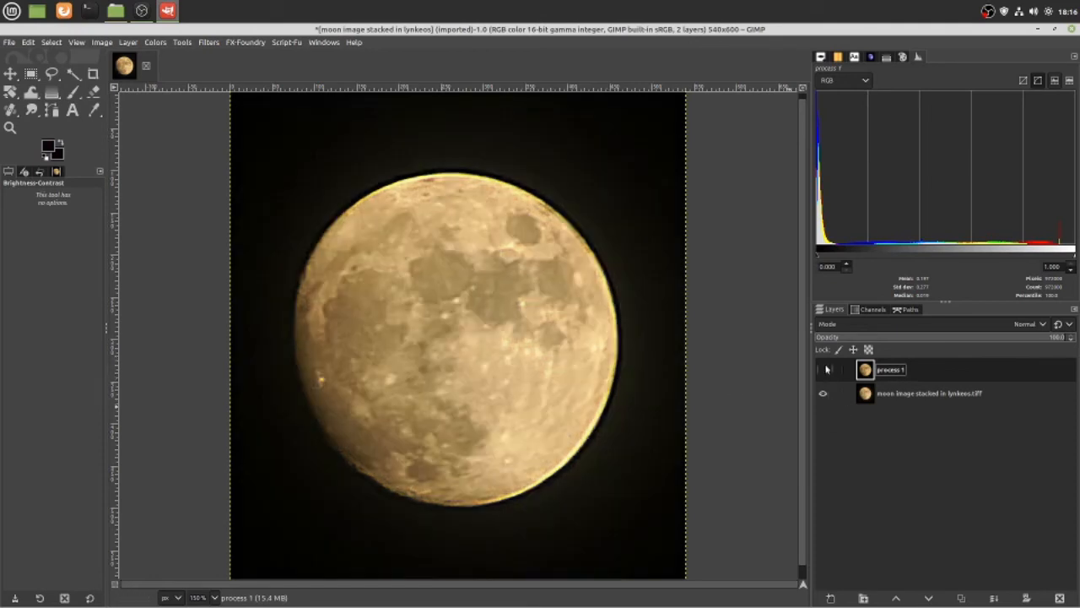
{"action": "left_click", "coordinate": [825, 370]}
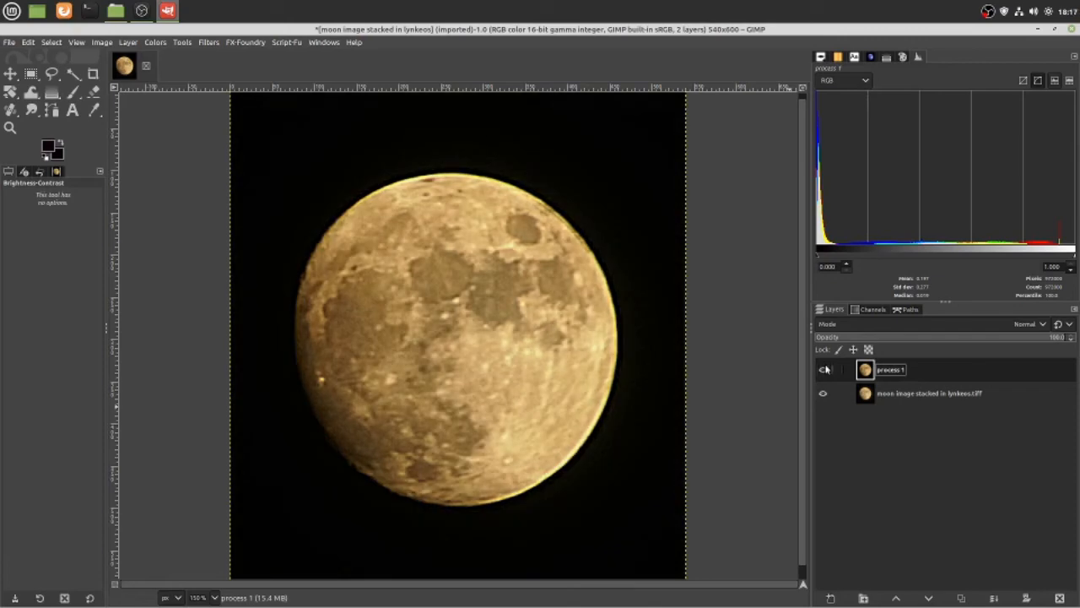
Apply Color Temperature to process 1 with original temperature about 6821.4 and intended temperature about 6142.9, checking the preview.
{"action": "mouse_move", "coordinate": [115, 10]}
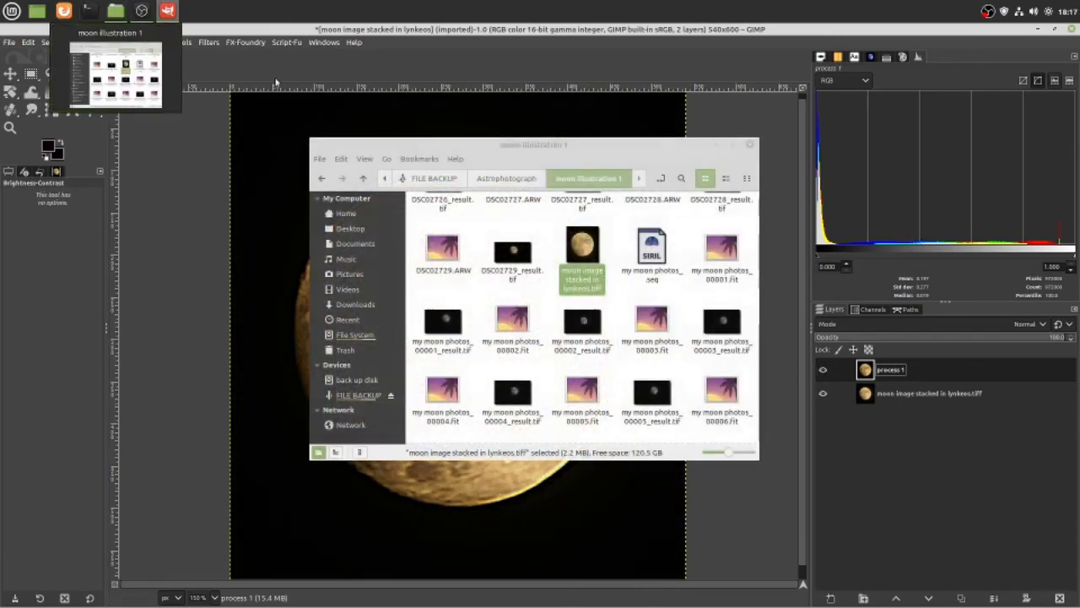
{"action": "left_click", "coordinate": [182, 42]}
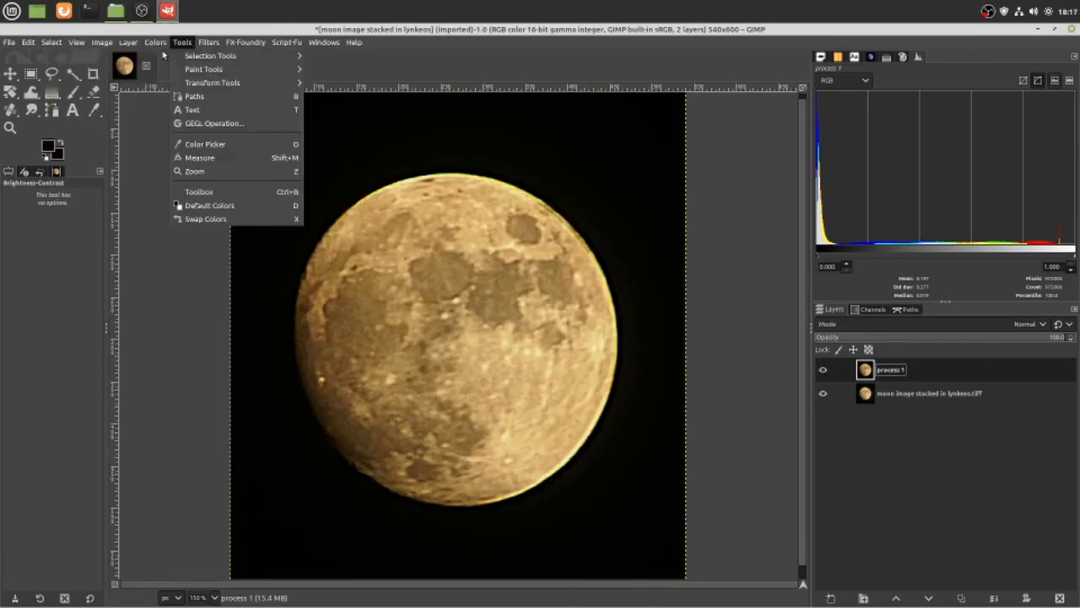
{"action": "mouse_move", "coordinate": [158, 44]}
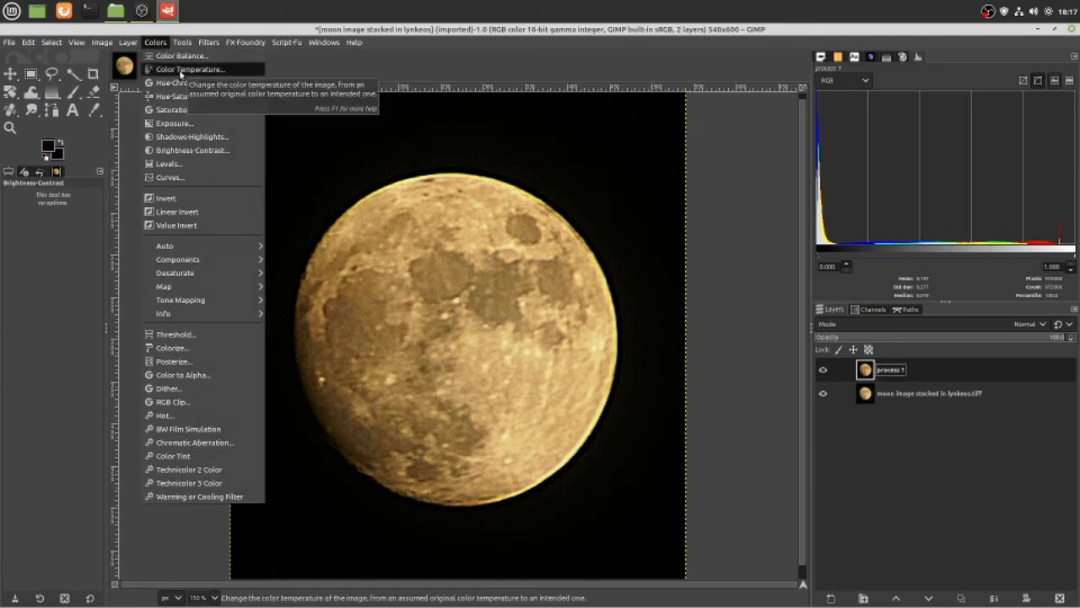
{"action": "left_click", "coordinate": [180, 70]}
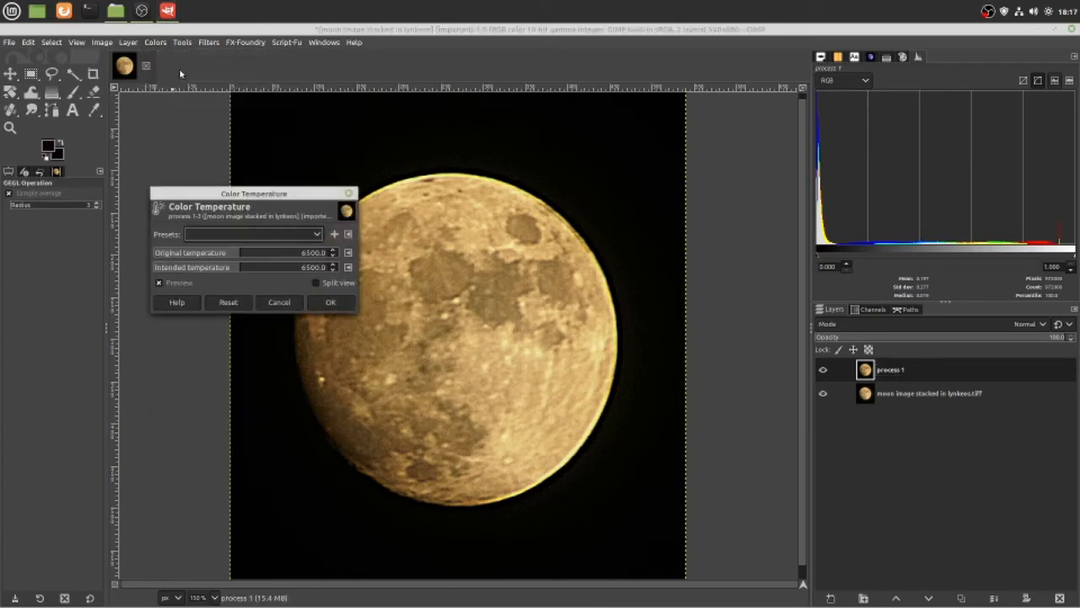
{"action": "left_click", "coordinate": [239, 267]}
{"action": "mouse_move", "coordinate": [240, 266]}
{"action": "left_mouse_down"}
{"action": "mouse_move", "coordinate": [286, 267]}
{"action": "mouse_move", "coordinate": [223, 267]}
{"action": "mouse_move", "coordinate": [250, 251]}
{"action": "mouse_move", "coordinate": [222, 252]}
{"action": "mouse_move", "coordinate": [253, 252]}
{"action": "left_mouse_up"}
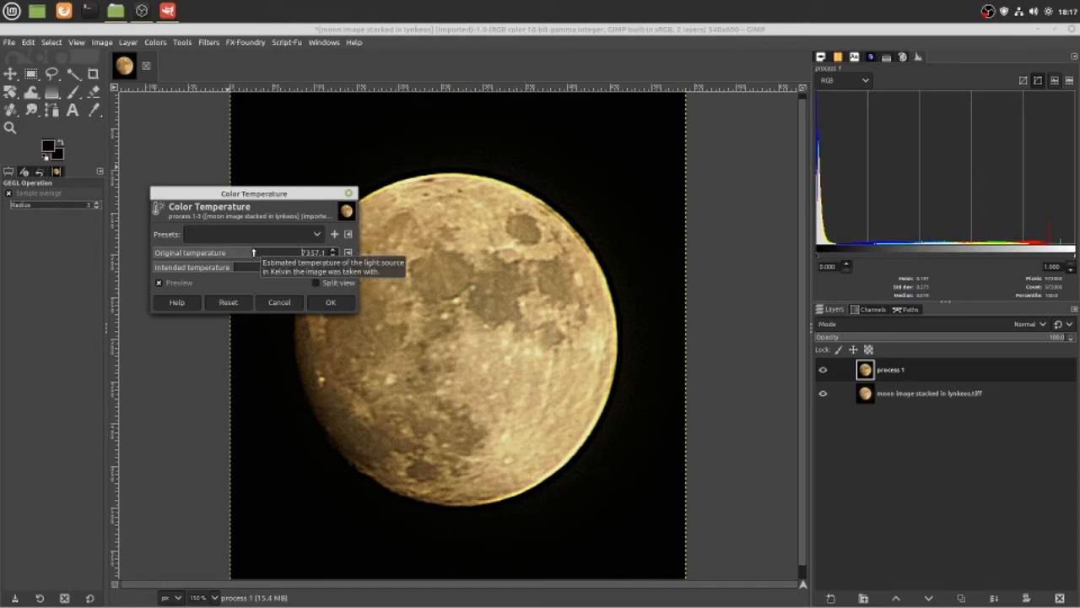
{"action": "left_click_drag", "start_coordinate": [253, 251], "coordinate": [241, 254]}
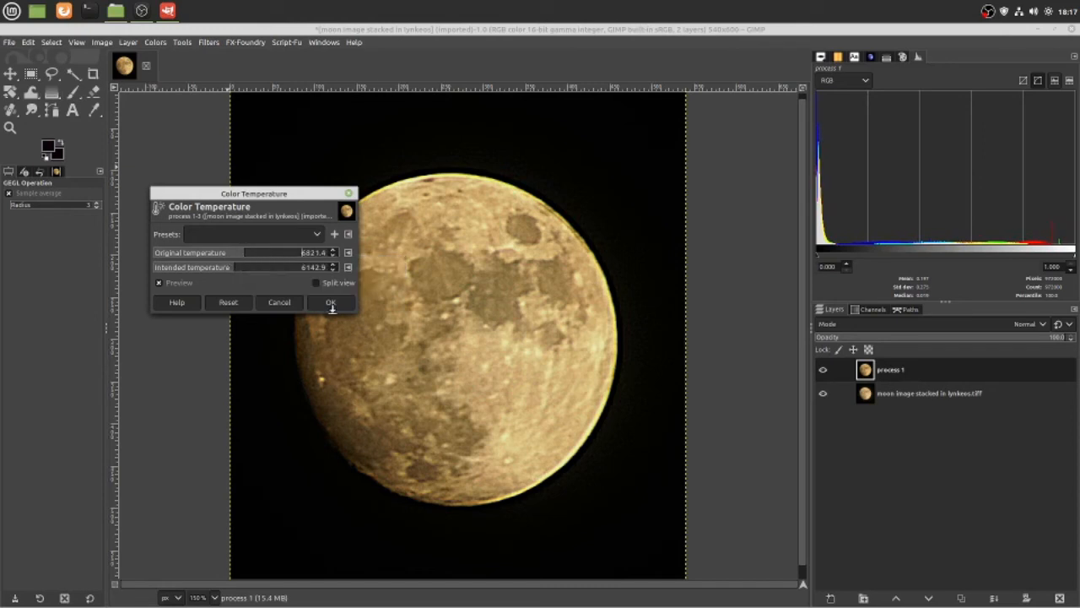
{"action": "left_click", "coordinate": [159, 286]}
{"action": "left_click", "coordinate": [329, 303]}
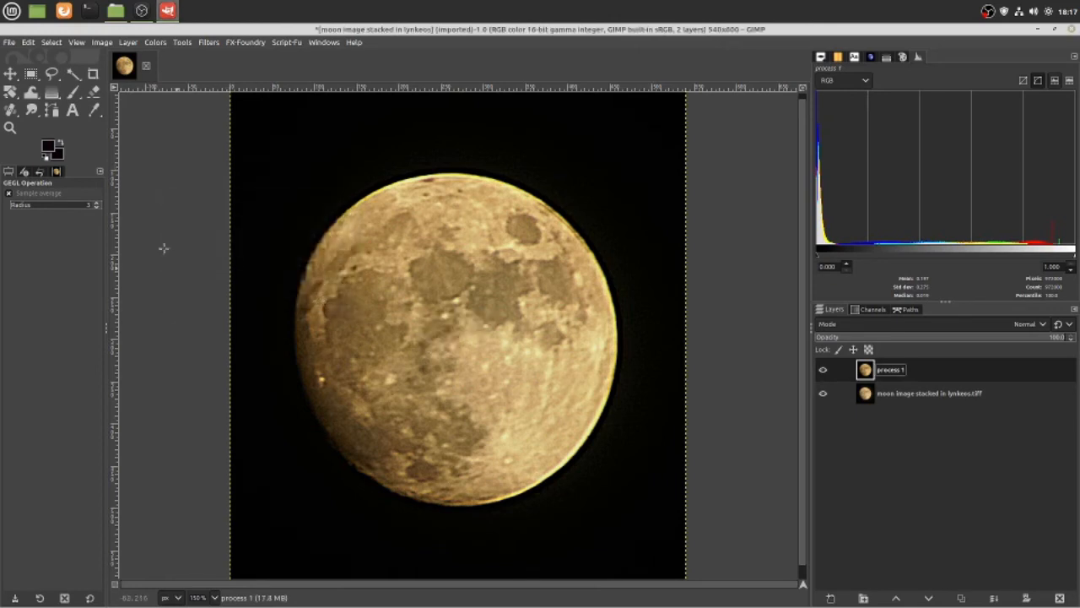
Raise the saturation scale of process 1 to about 1.107, compare the preview with the unmodified layer, and apply it.
{"action": "left_click", "coordinate": [183, 42]}
{"action": "left_click", "coordinate": [181, 43]}
{"action": "left_click", "coordinate": [152, 43]}
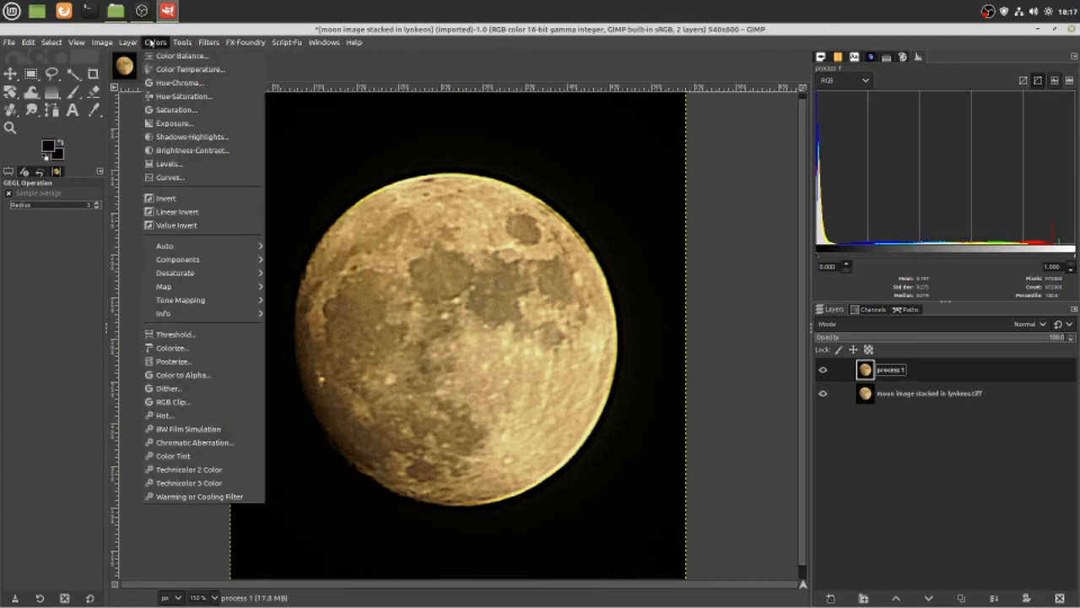
{"action": "left_click", "coordinate": [181, 114]}
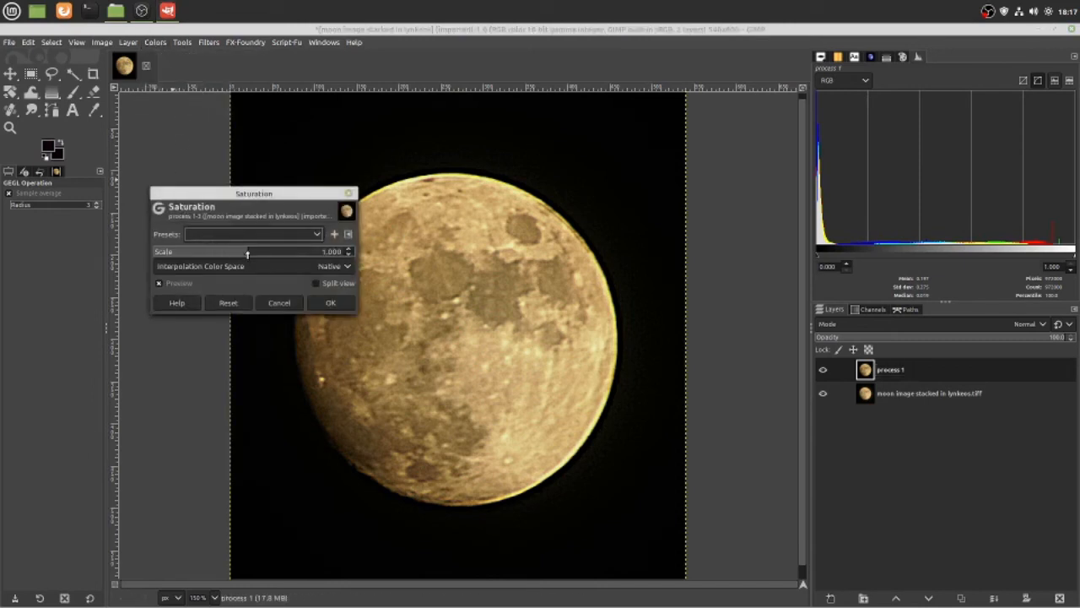
{"action": "left_click_drag", "start_coordinate": [246, 254], "coordinate": [259, 253]}
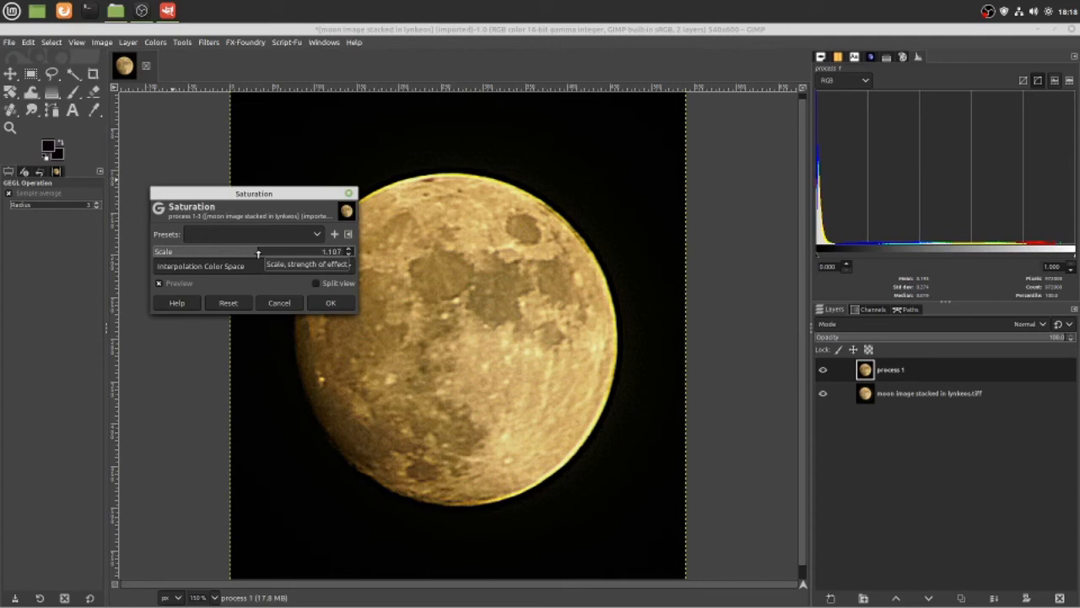
{"action": "left_click", "coordinate": [158, 285]}
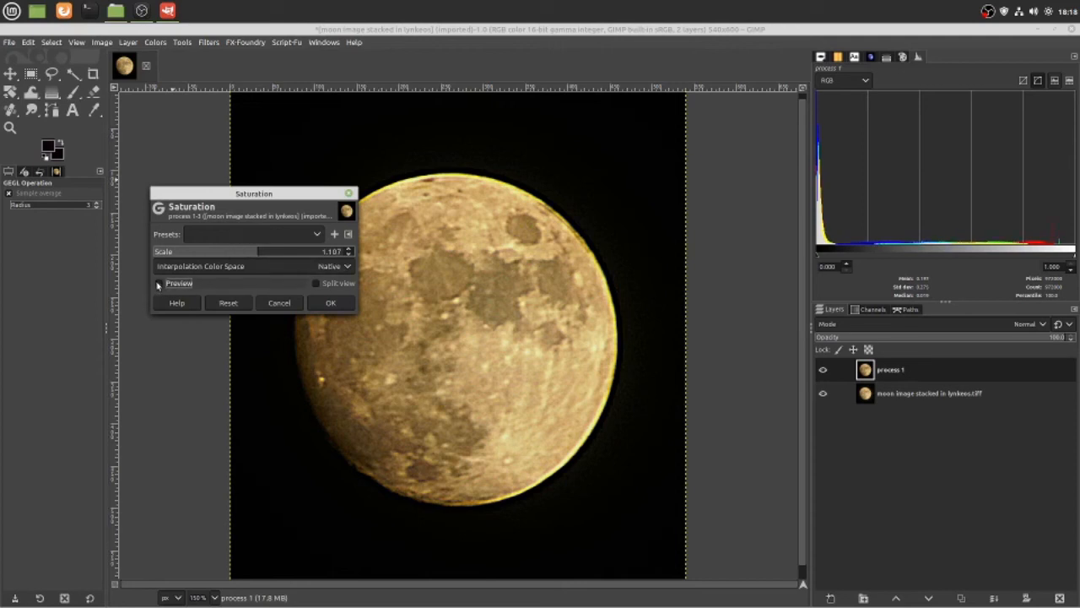
{"action": "left_click", "coordinate": [158, 284]}
{"action": "left_click", "coordinate": [329, 303]}
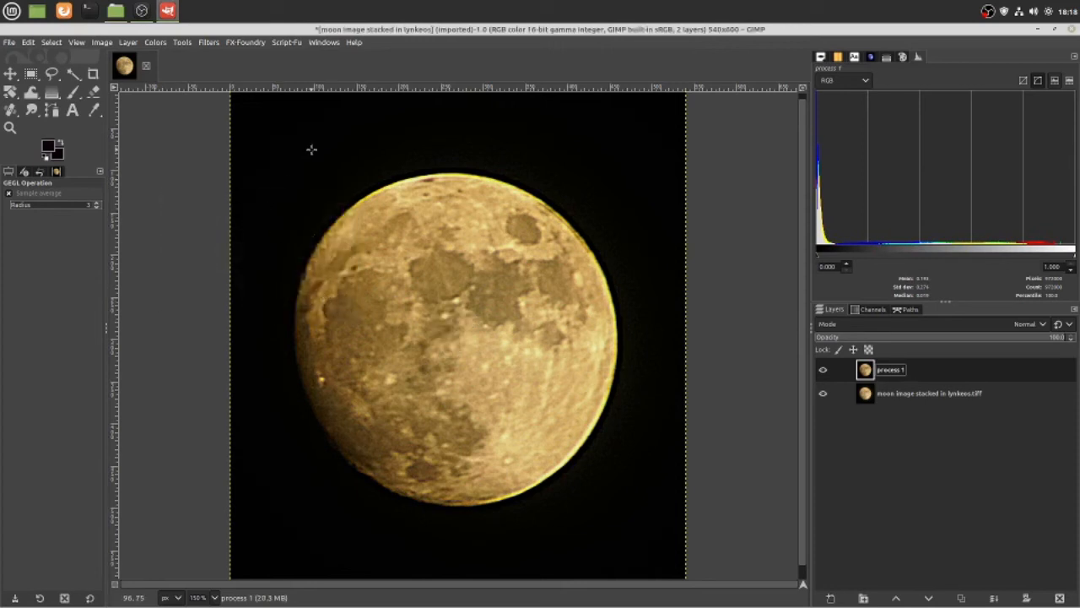
Sharpen process 1 again with Sharpen (Unsharp Mask) at radius about 2.264 and amount 0.500, and inspect the sharpened moon.
{"action": "key", "text": "1"}
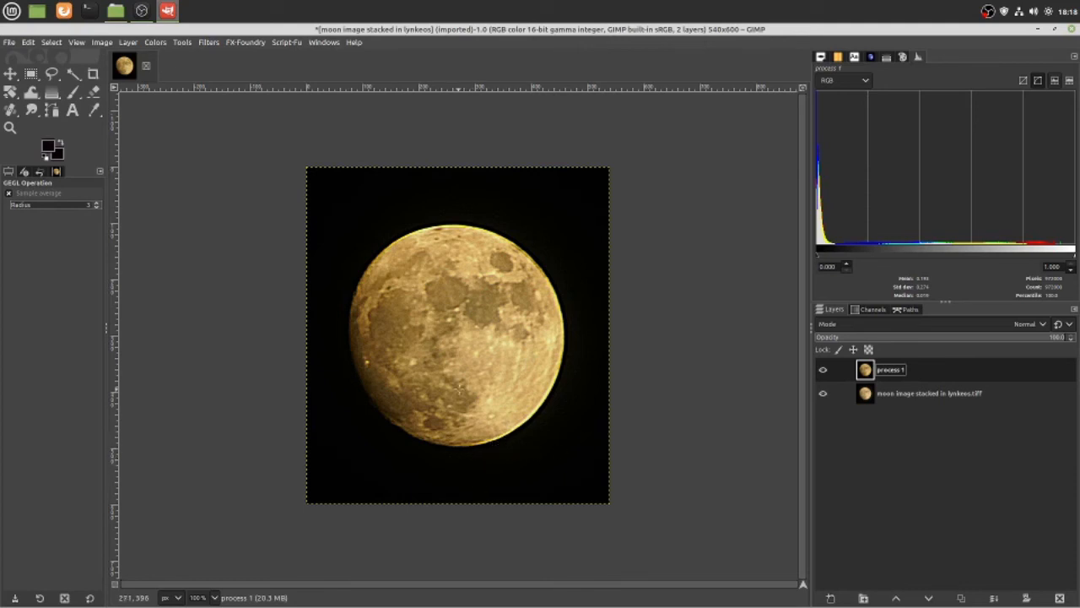
{"action": "left_click", "coordinate": [184, 43]}
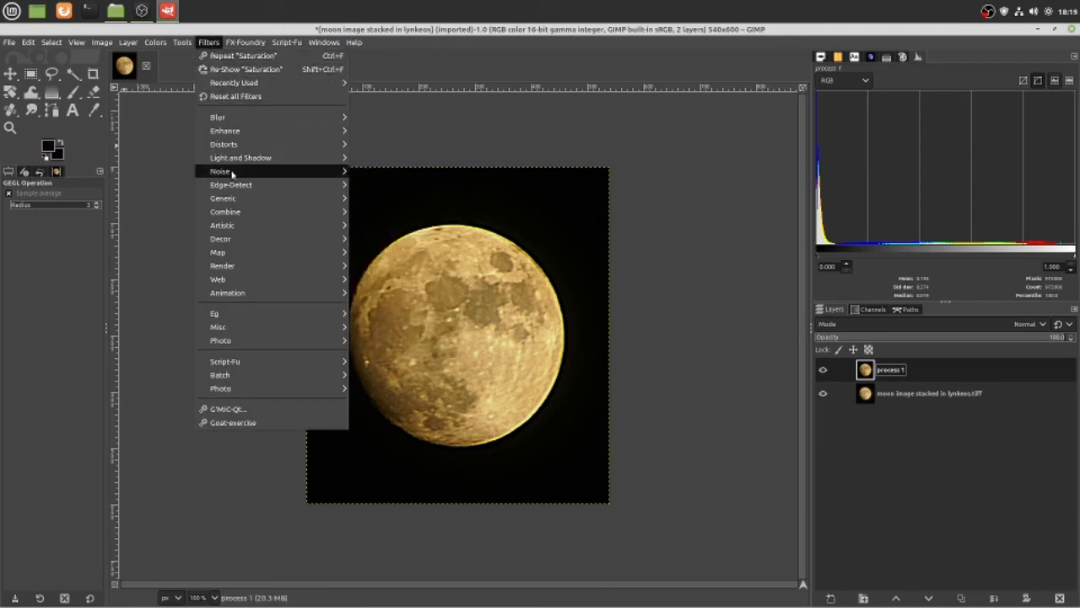
{"action": "mouse_move", "coordinate": [234, 174]}
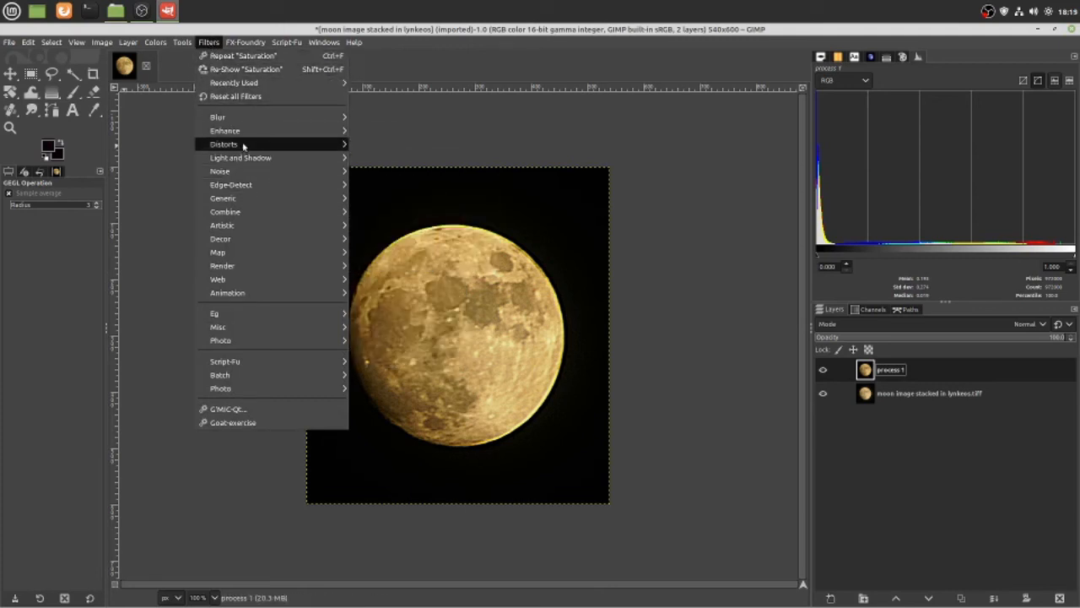
{"action": "mouse_move", "coordinate": [248, 133]}
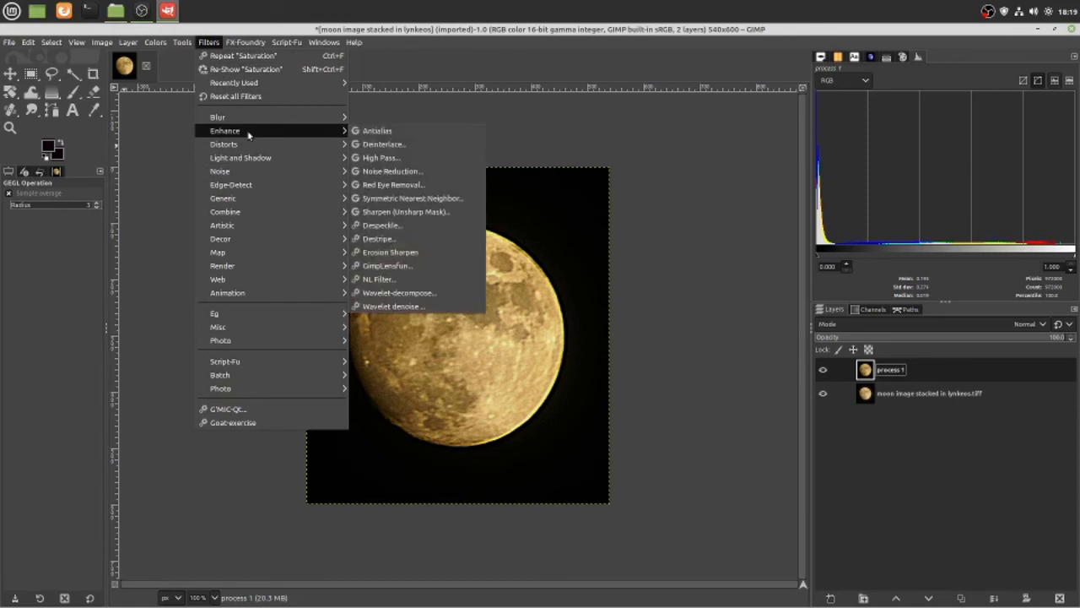
{"action": "left_click", "coordinate": [407, 212]}
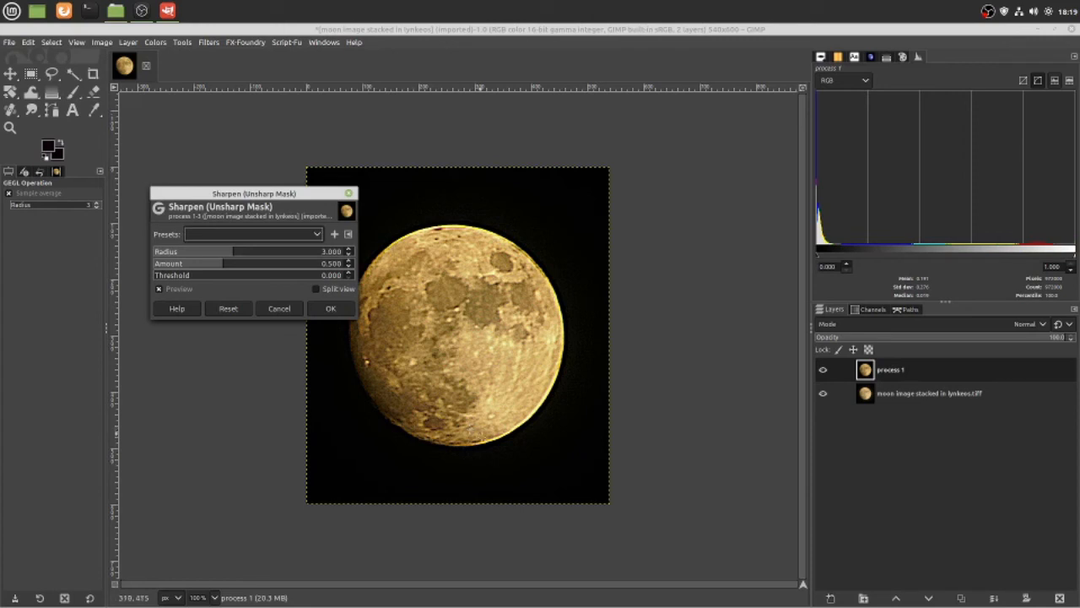
{"action": "left_click", "coordinate": [231, 251]}
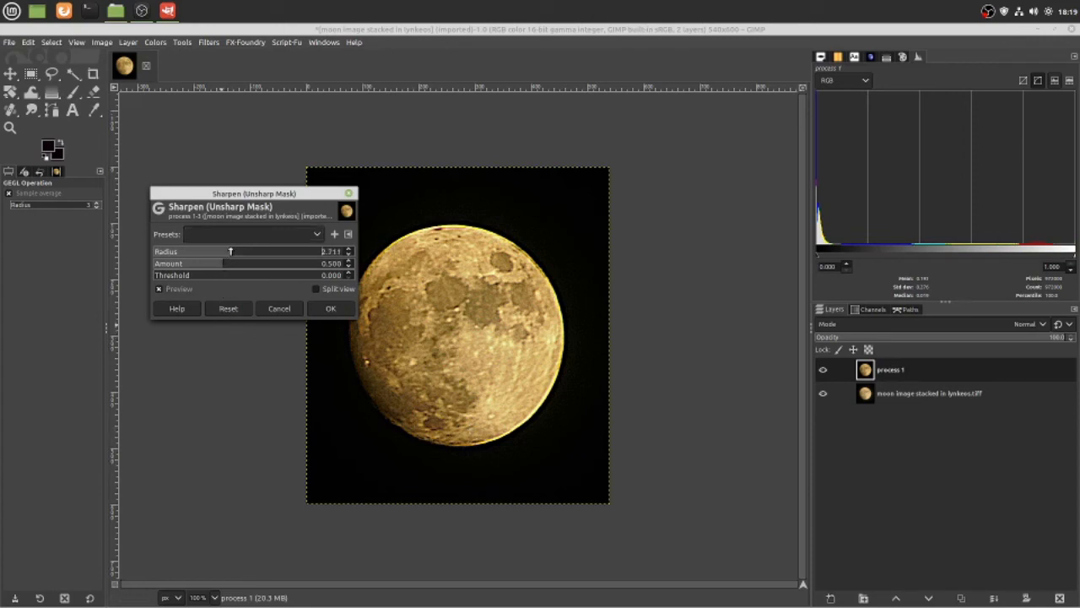
{"action": "left_click_drag", "start_coordinate": [230, 252], "coordinate": [226, 251]}
{"action": "left_click", "coordinate": [159, 288]}
{"action": "left_click", "coordinate": [159, 289]}
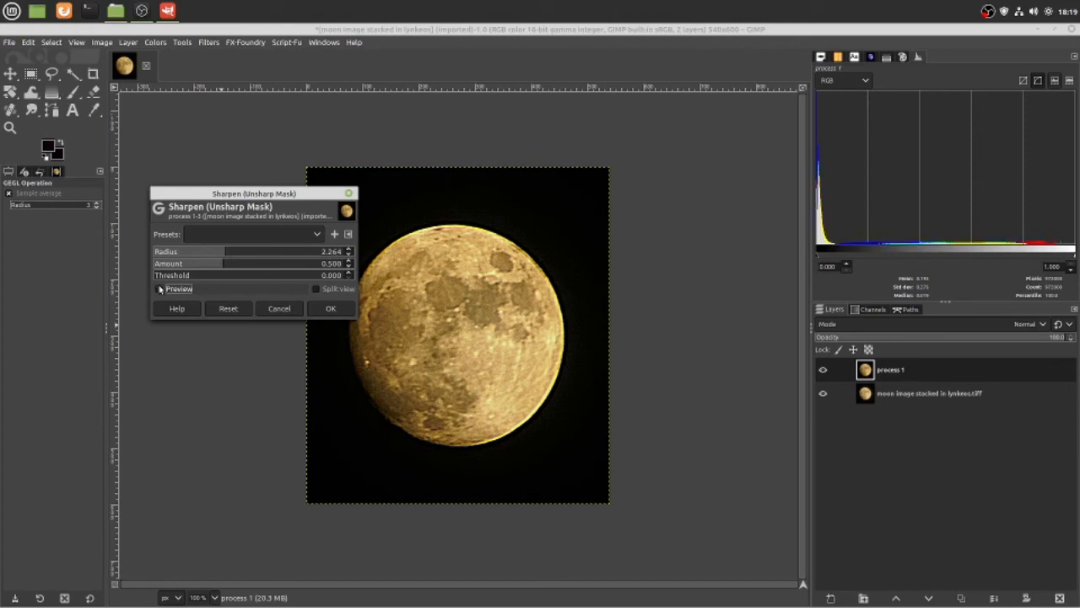
{"action": "left_click", "coordinate": [331, 309]}
{"action": "key", "text": "plus"}
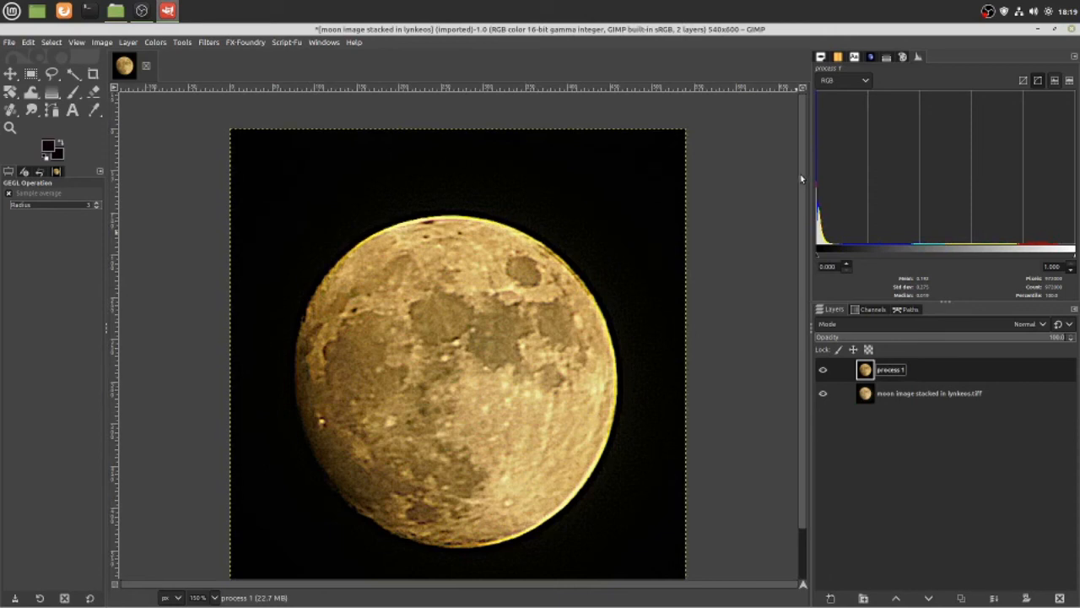
{"action": "scroll", "coordinate": [802, 178], "scroll_direction": "down", "scroll_amount": 2}
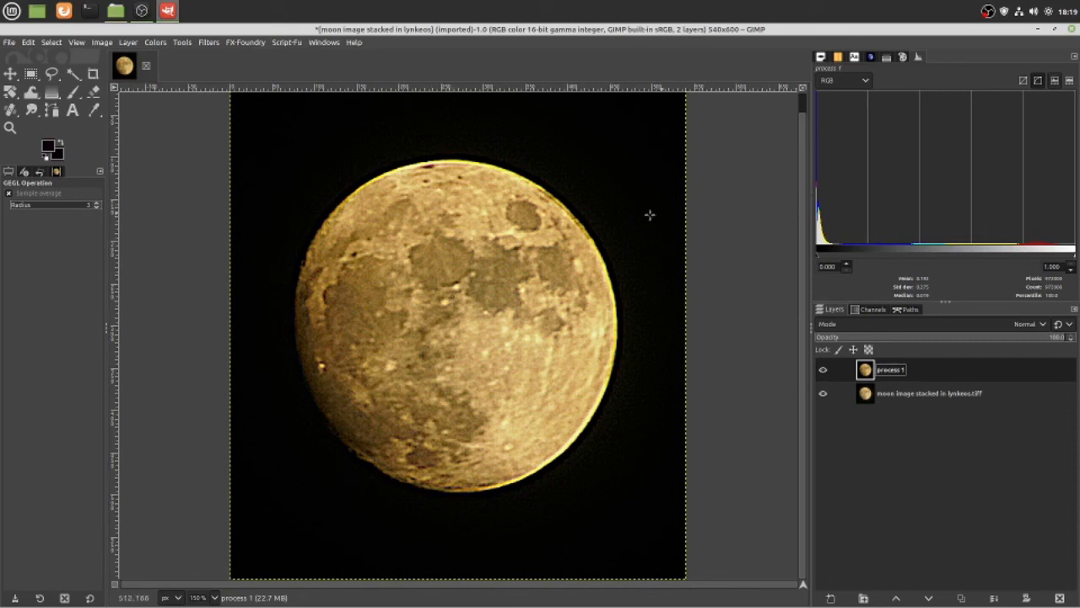
{"action": "key", "text": "minus"}
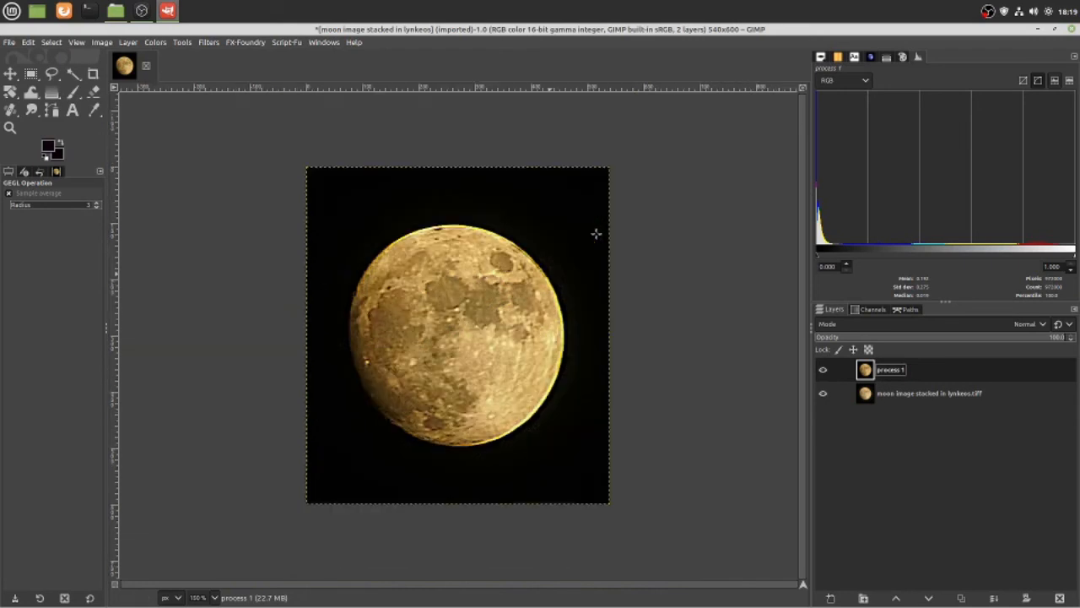
{"action": "key", "text": "minus"}
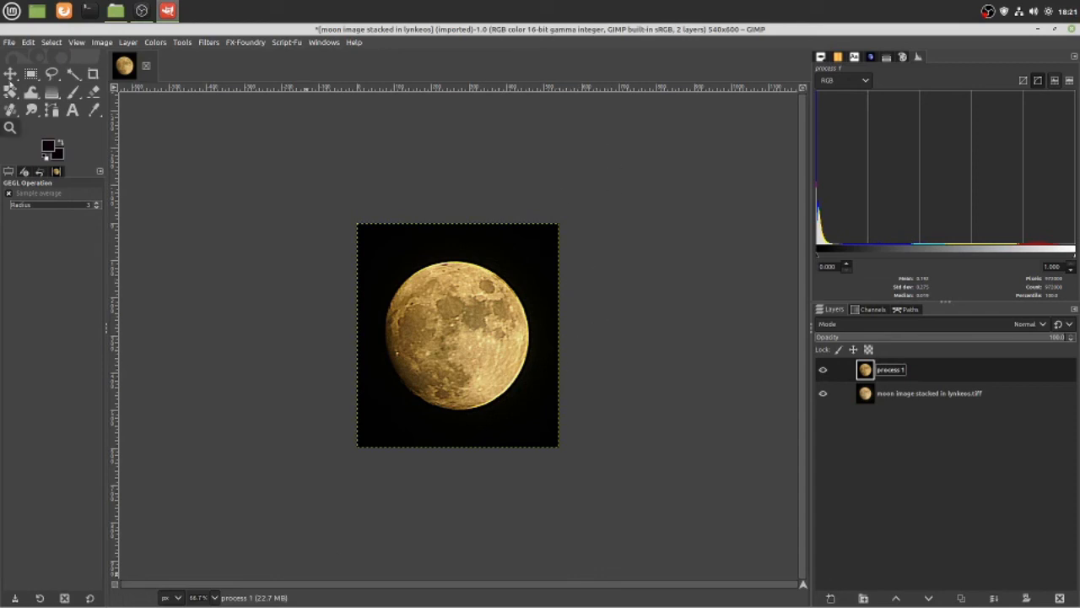
{"action": "left_click", "coordinate": [9, 42]}
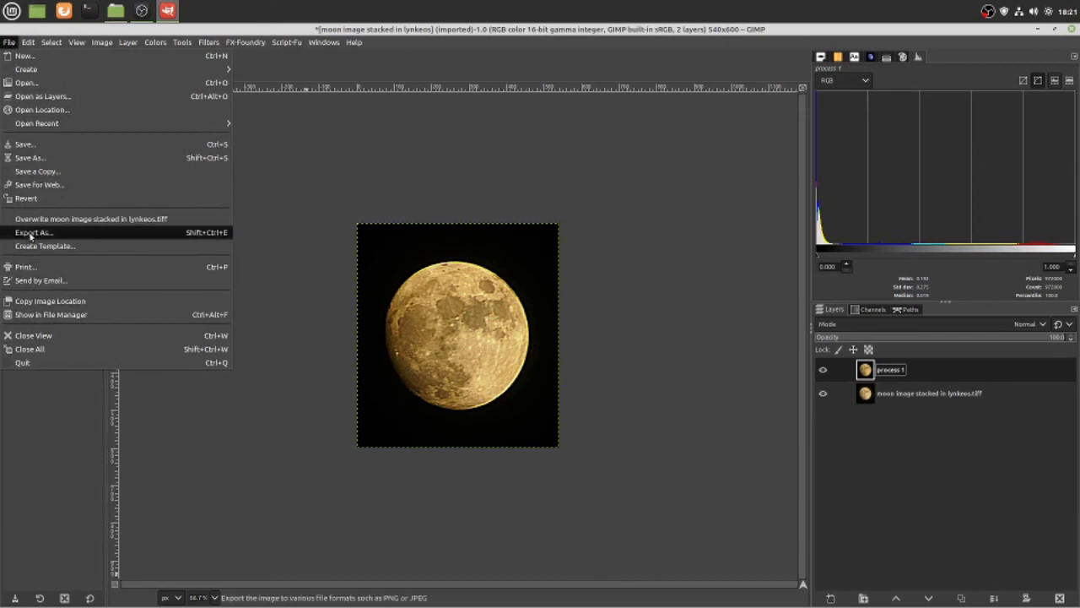
{"action": "left_click", "coordinate": [38, 158]}
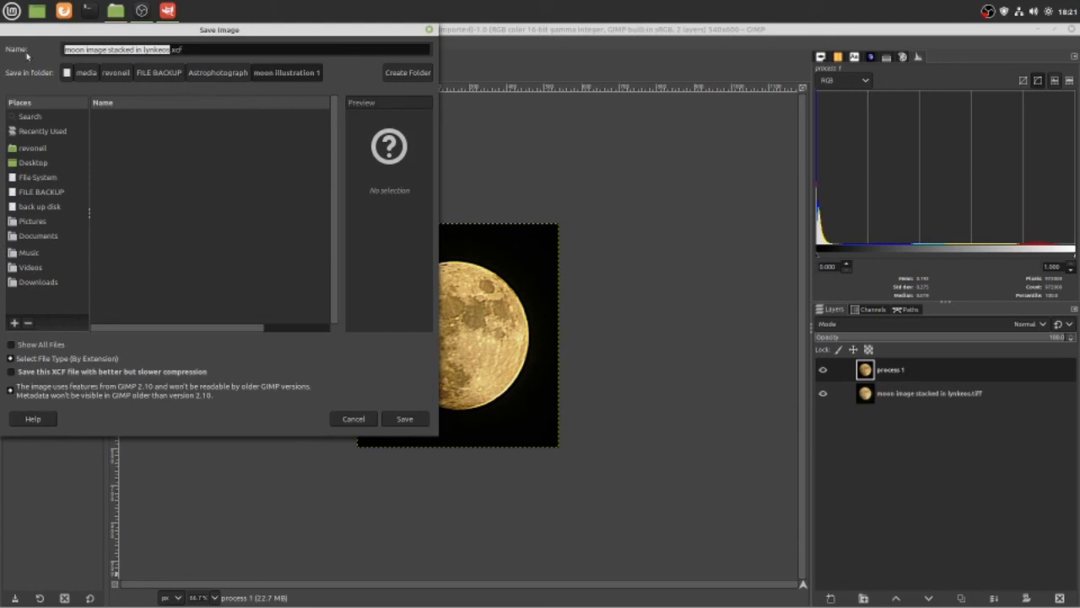
{"action": "left_click", "coordinate": [355, 419]}
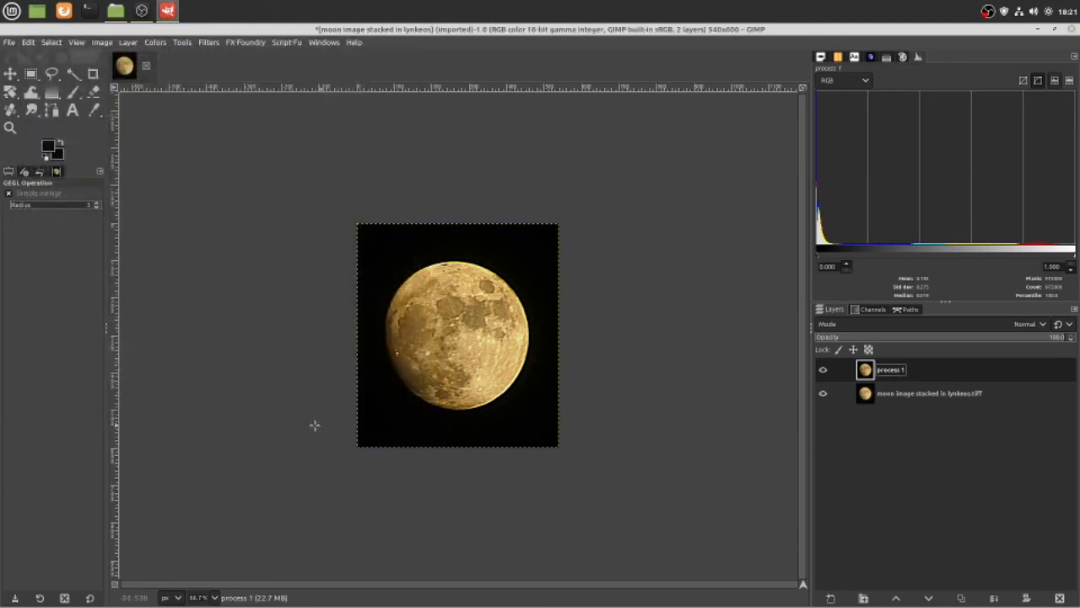
Start exporting the enhanced moon image and name the export file "moon image processed in gimp".
{"action": "left_click", "coordinate": [10, 42]}
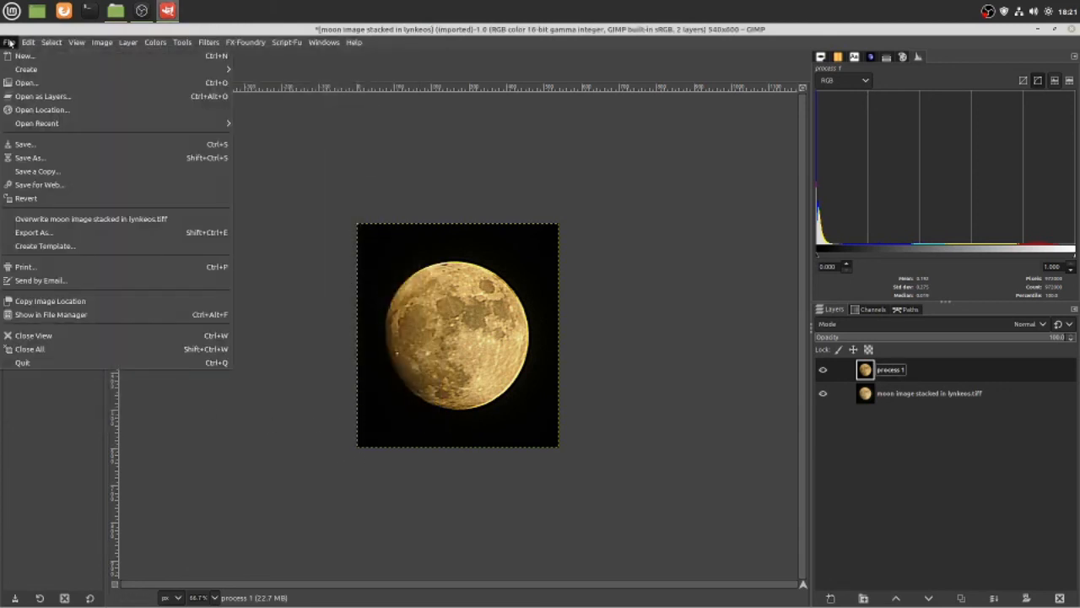
{"action": "left_click", "coordinate": [11, 232]}
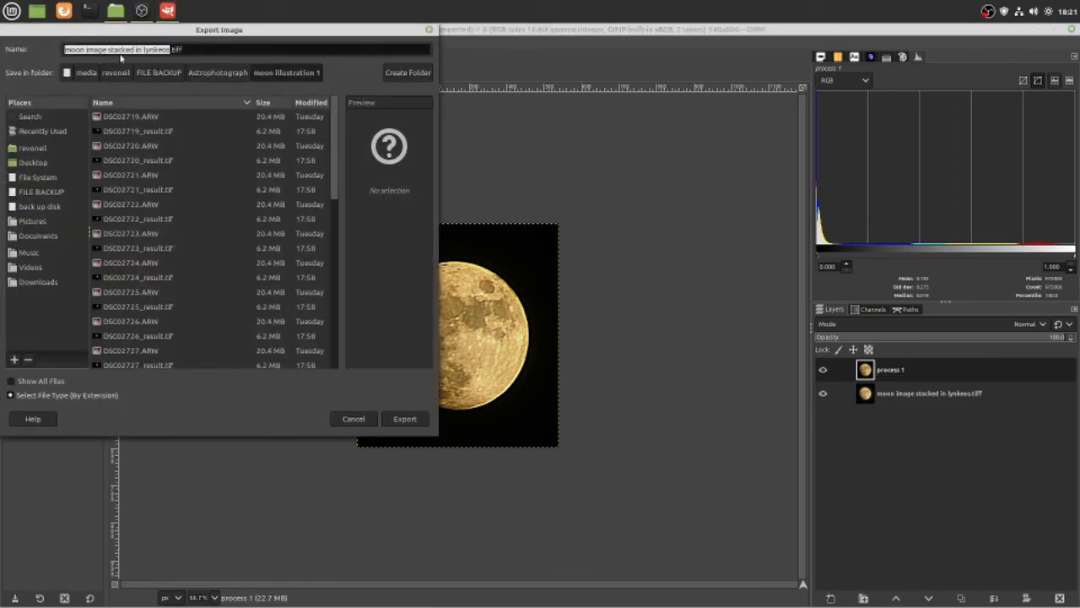
{"action": "left_click", "coordinate": [171, 50]}
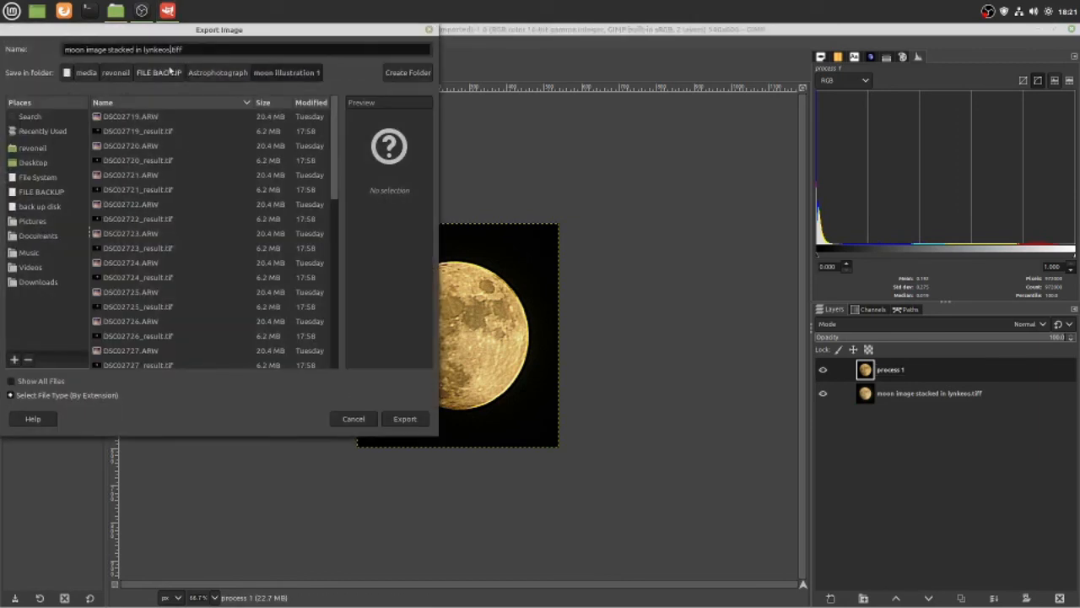
{"action": "key", "text": "BackSpace"}
{"action": "key", "text": "BackSpace"}
{"action": "key", "text": "BackSpace"}
{"action": "key", "text": "BackSpace"}
{"action": "key", "text": "BackSpace"}
{"action": "key", "text": "BackSpace"}
{"action": "key", "text": "BackSpace"}
{"action": "key", "text": "BackSpace"}
{"action": "key", "text": "BackSpace"}
{"action": "key", "text": "BackSpace"}
{"action": "key", "text": "BackSpace"}
{"action": "key", "text": "BackSpace"}
{"action": "key", "text": "BackSpace"}
{"action": "key", "text": "BackSpace"}
{"action": "key", "text": "BackSpace"}
{"action": "key", "text": "BackSpace"}
{"action": "key", "text": "BackSpace"}
{"action": "key", "text": "BackSpace"}
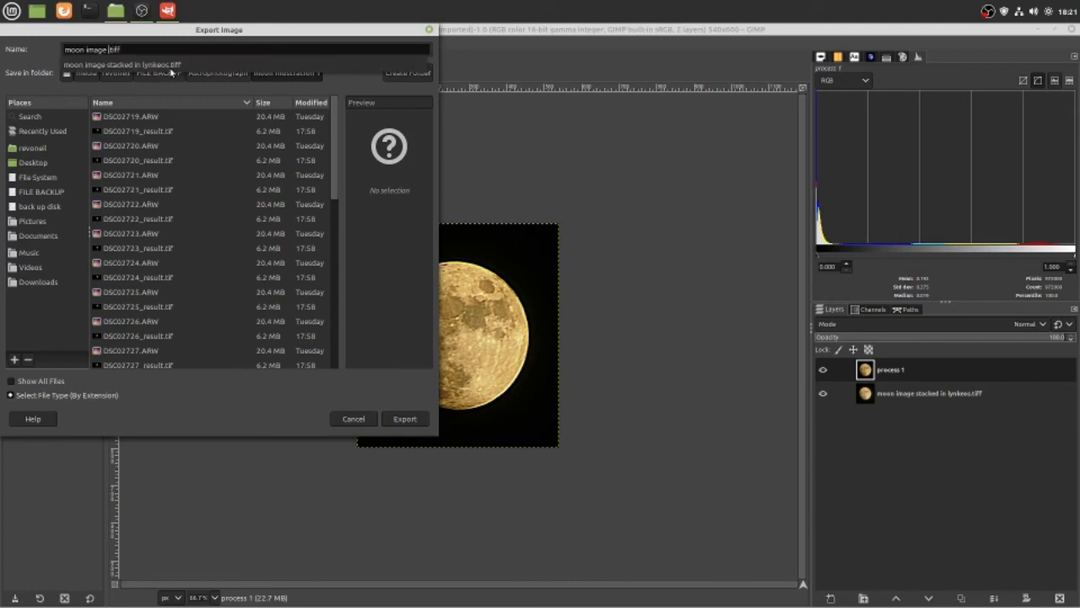
{"action": "type", "text": "process"}
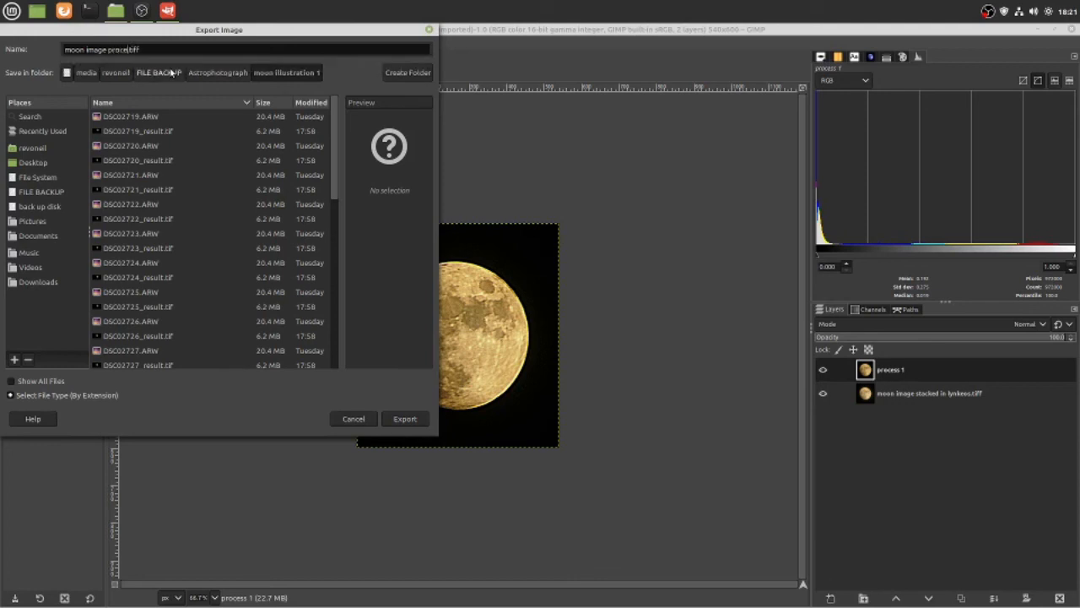
{"action": "type", "text": "ed in gimp"}
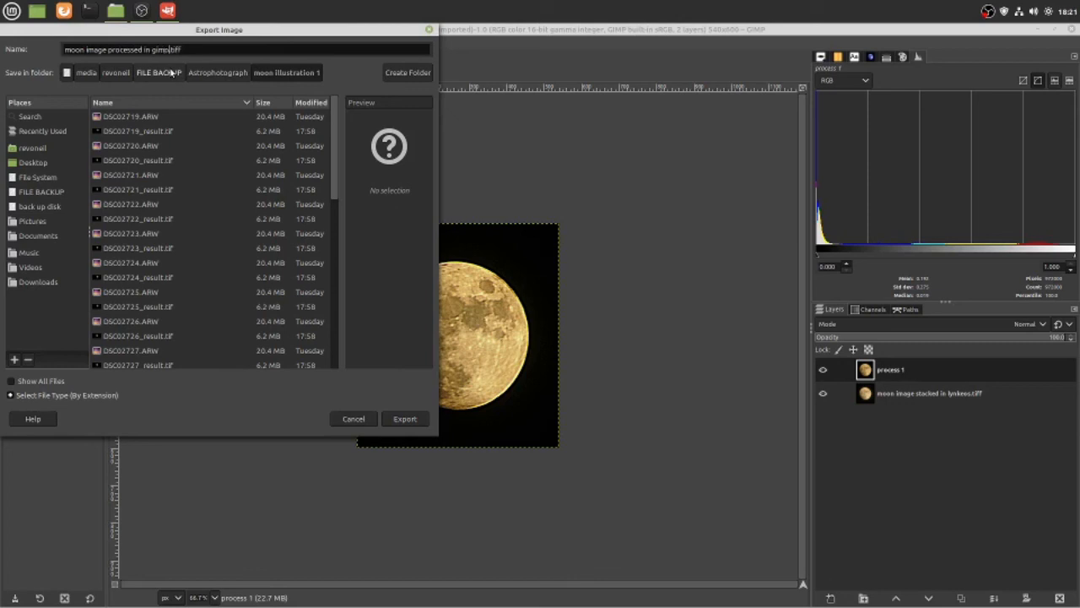
Set the export file type to JPEG image and choose the Desktop as the destination folder.
{"action": "left_click", "coordinate": [10, 396]}
{"action": "scroll", "coordinate": [149, 326], "scroll_direction": "down", "scroll_amount": 5}
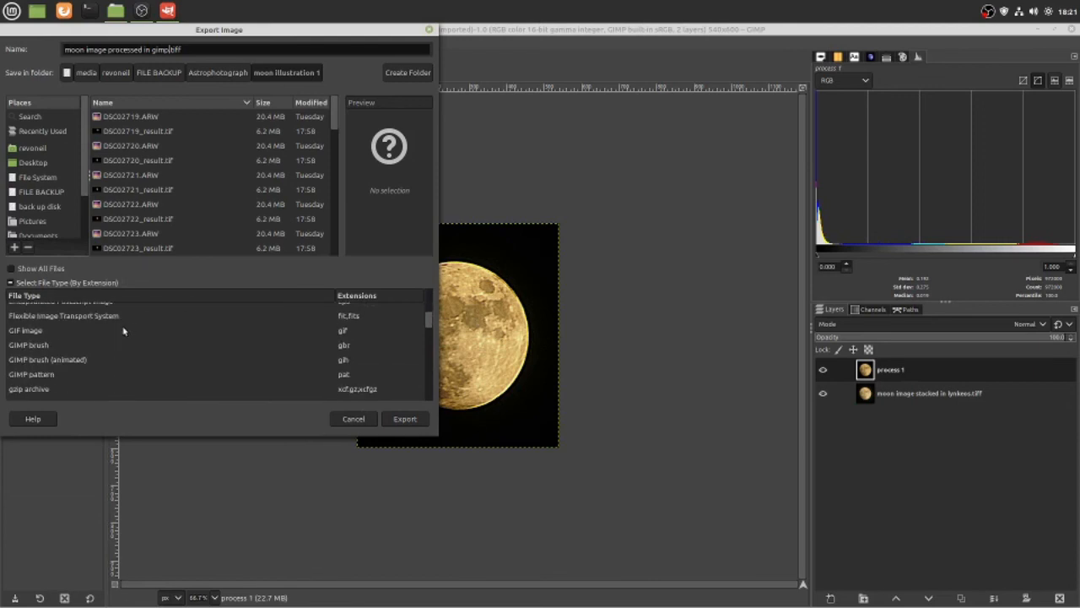
{"action": "scroll", "coordinate": [122, 331], "scroll_direction": "down", "scroll_amount": 3}
{"action": "left_click", "coordinate": [34, 329]}
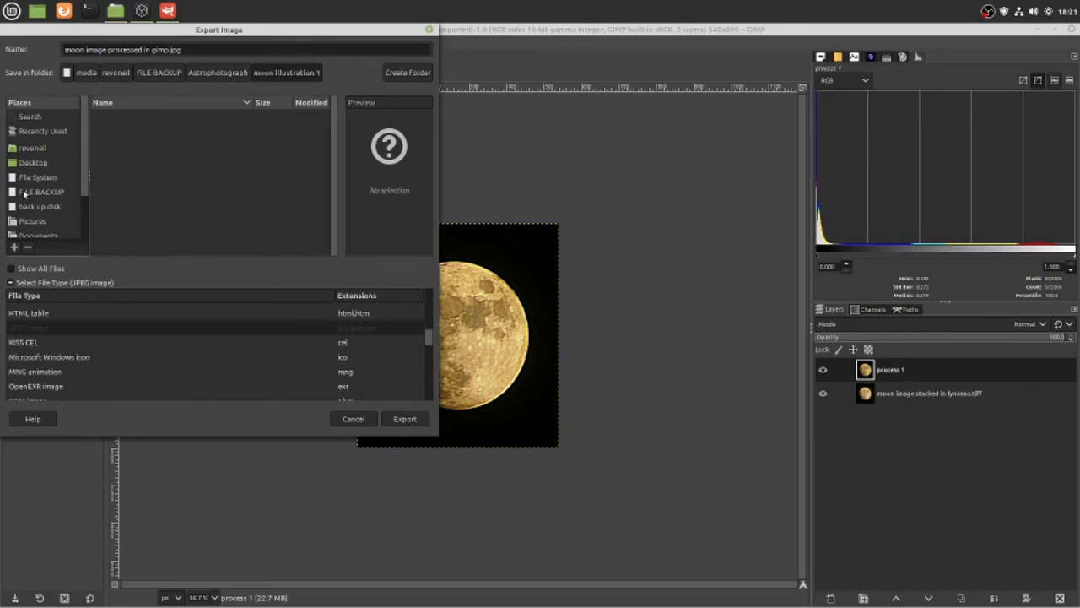
{"action": "left_click", "coordinate": [40, 165]}
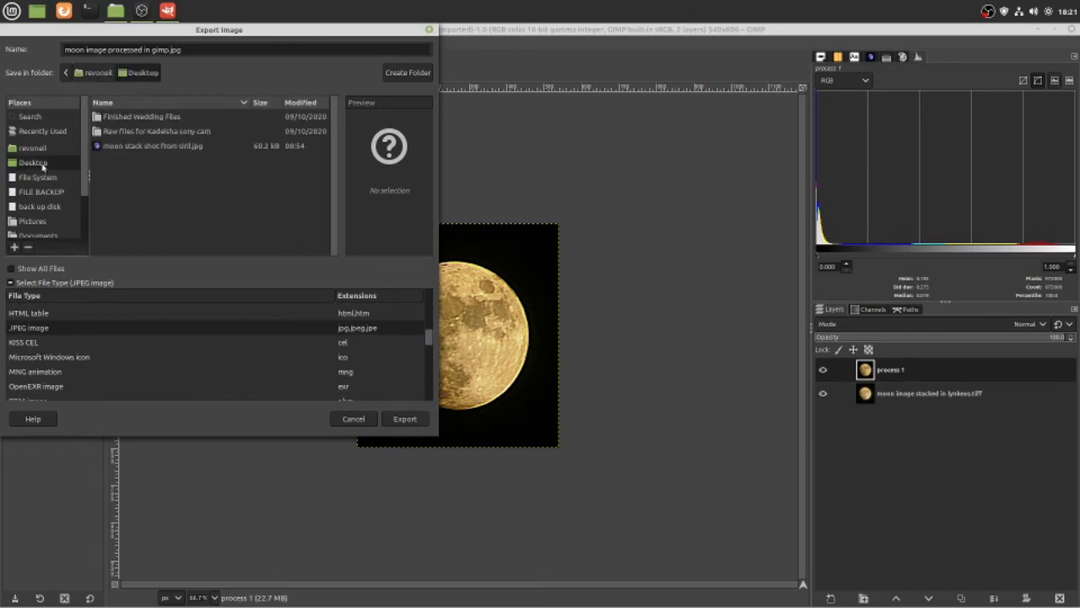
Export the moon image as a JPEG with the quality set to 100.
{"action": "left_click", "coordinate": [409, 419]}
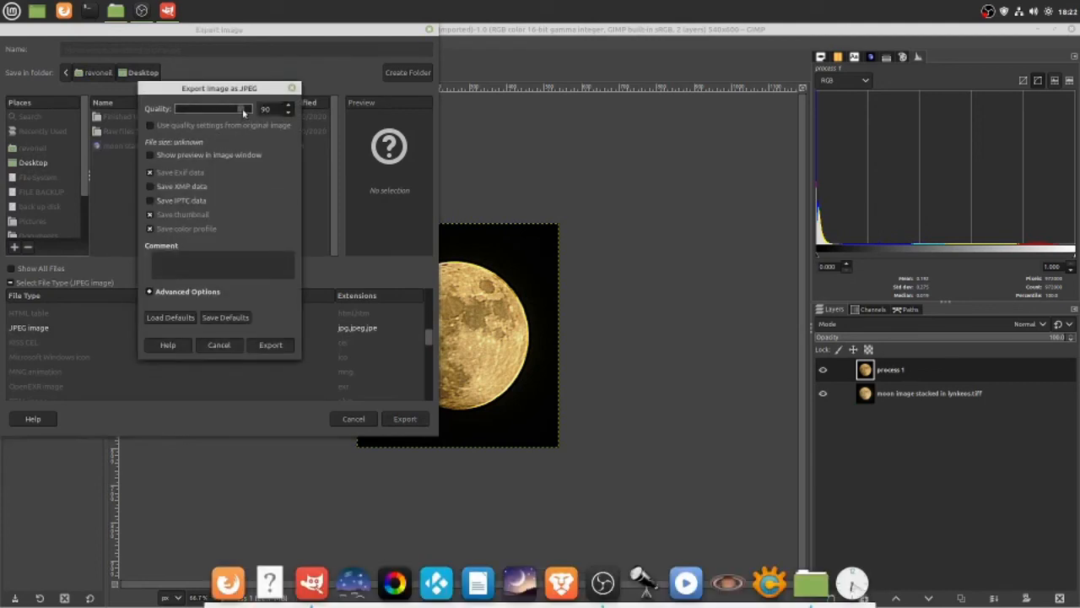
{"action": "left_click_drag", "start_coordinate": [244, 111], "coordinate": [252, 122]}
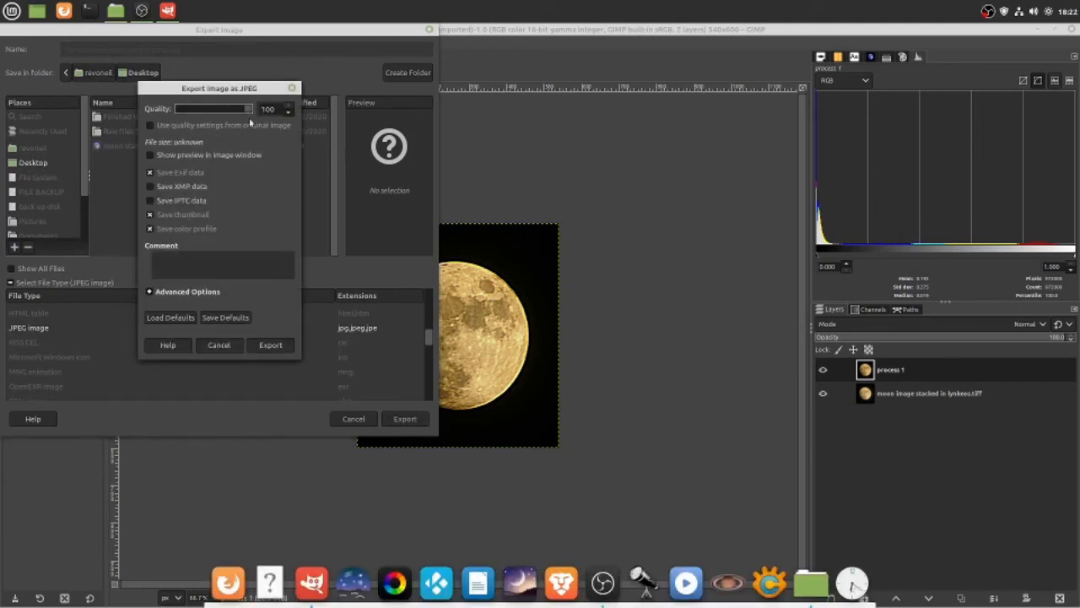
{"action": "left_click", "coordinate": [270, 345]}
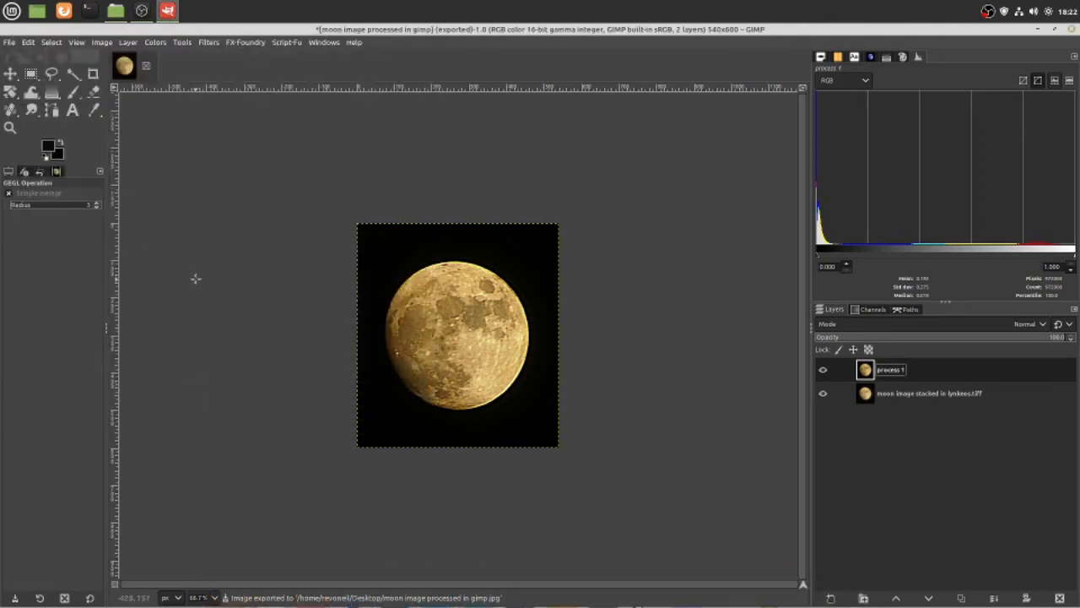
Clear the open windows from the desktop, open moon image processed in gimp.jpg in the image viewer, and examine the moon at reduced zoom.
{"action": "left_click", "coordinate": [1038, 31]}
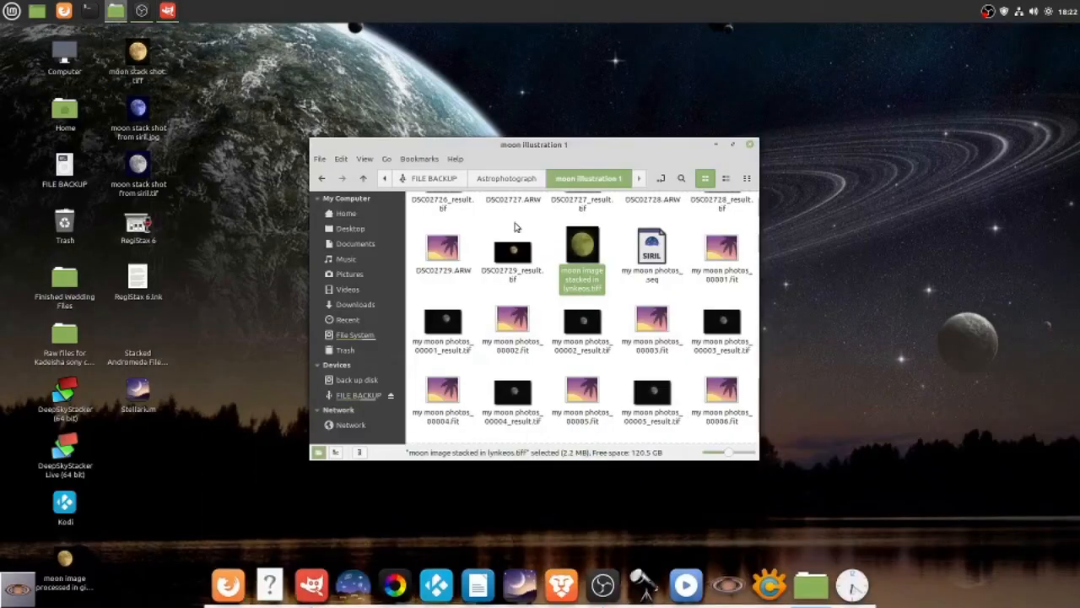
{"action": "left_click", "coordinate": [751, 144]}
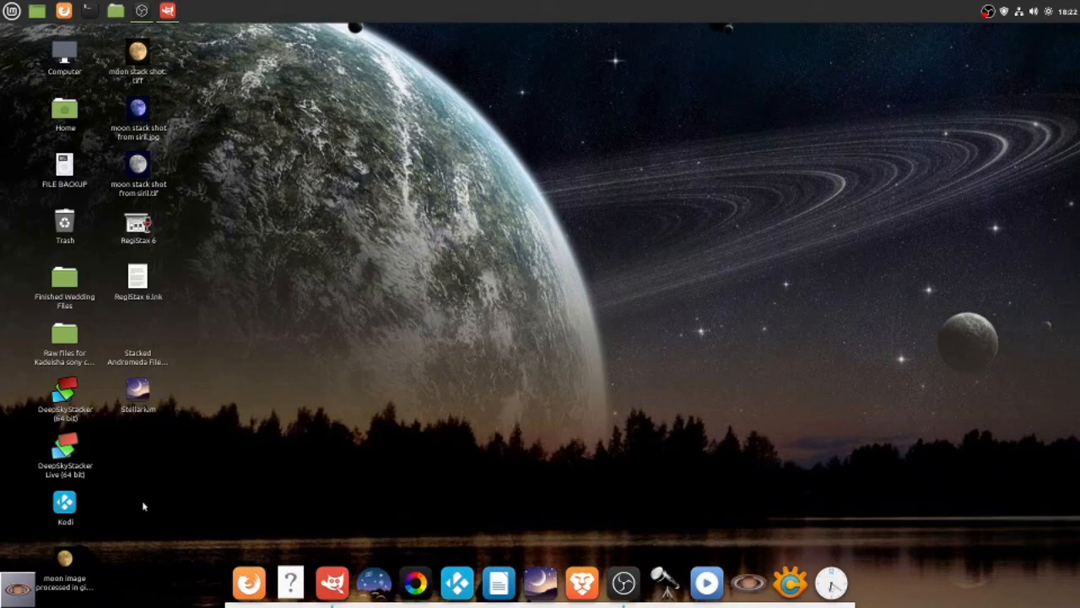
{"action": "double_click", "coordinate": [65, 559]}
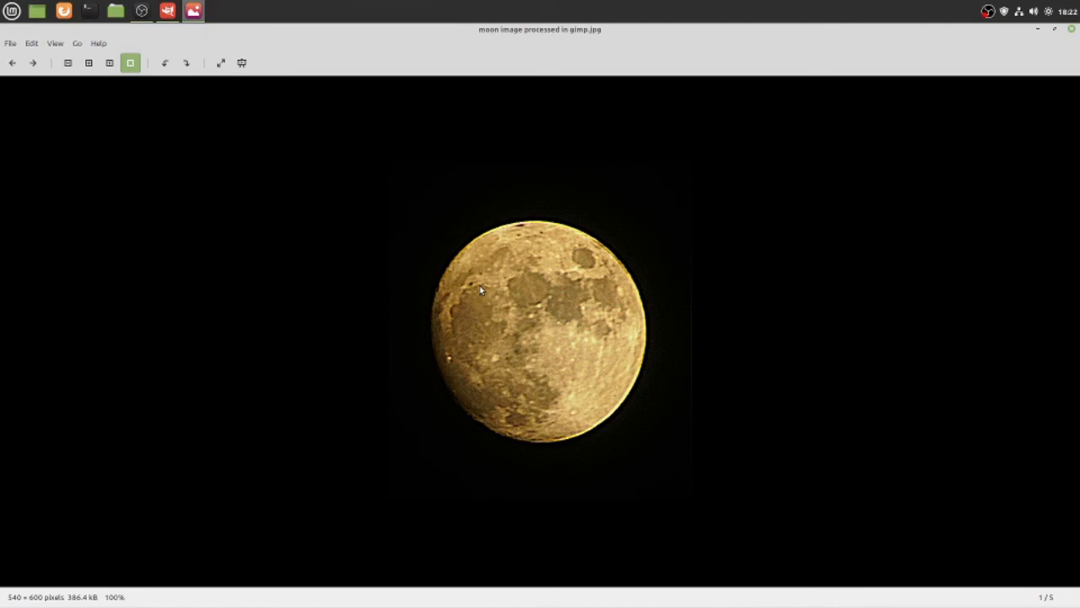
{"action": "scroll", "coordinate": [599, 328], "scroll_direction": "down", "scroll_amount": 7}
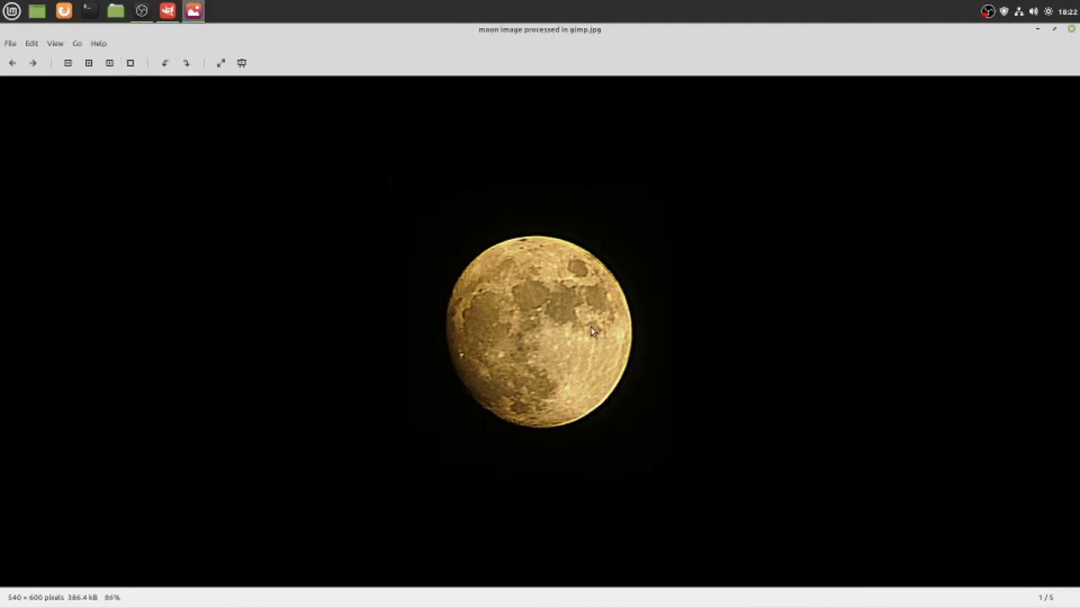
{"action": "scroll", "coordinate": [585, 335], "scroll_direction": "up", "scroll_amount": 1}
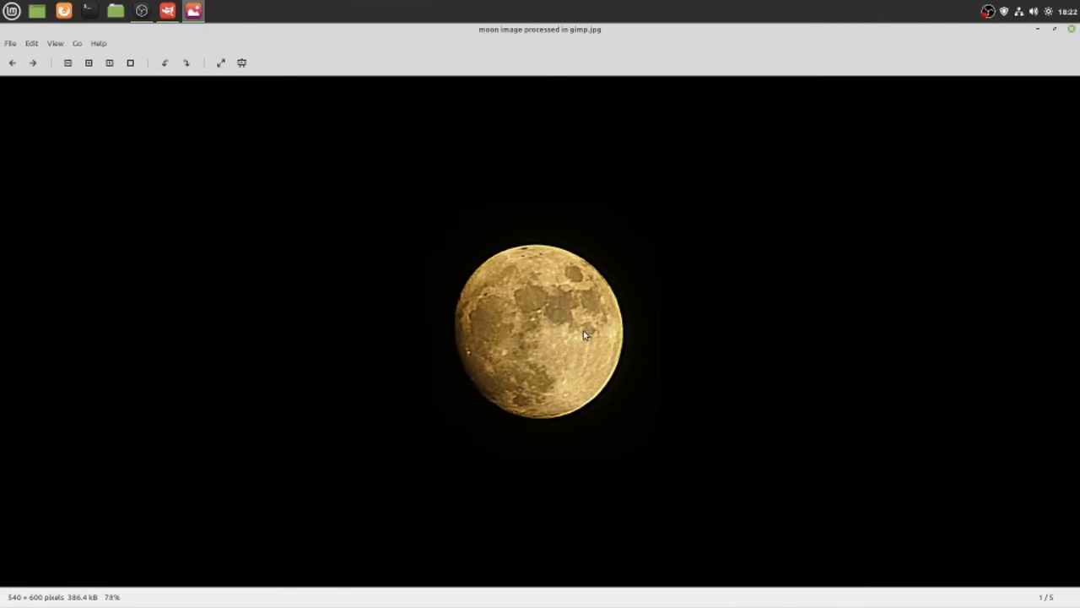
{"action": "scroll", "coordinate": [584, 335], "scroll_direction": "down", "scroll_amount": 1}
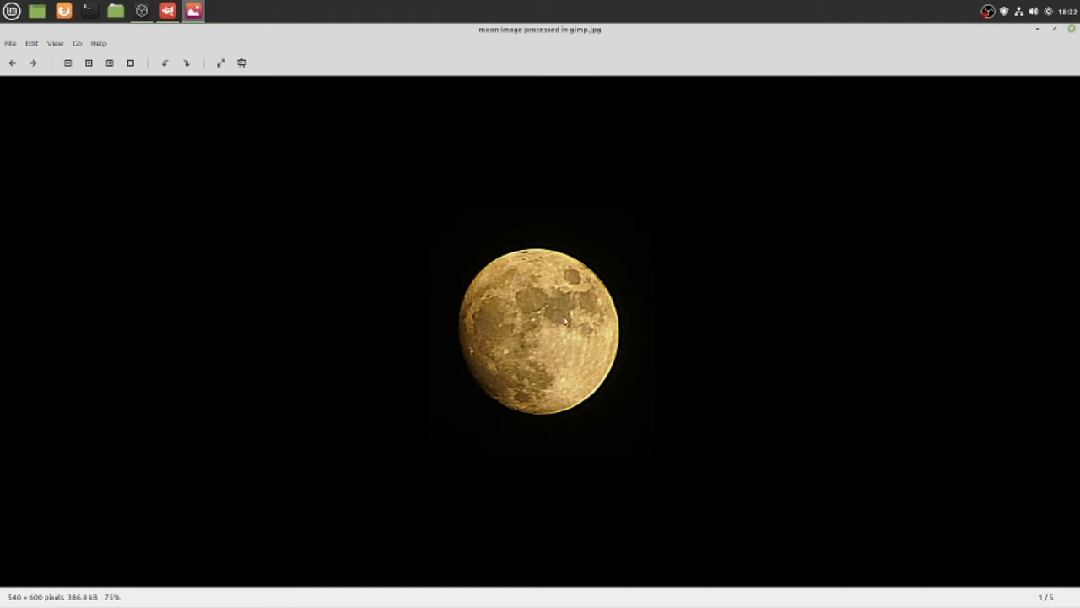
{"action": "scroll", "coordinate": [573, 343], "scroll_direction": "down", "scroll_amount": 3}
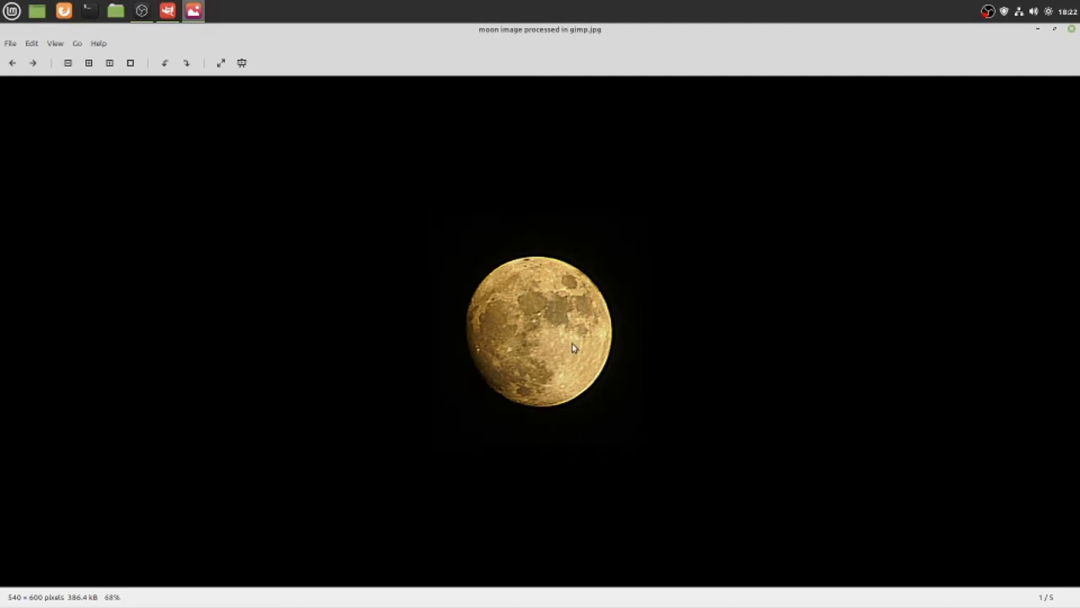
{"action": "scroll", "coordinate": [561, 335], "scroll_direction": "up", "scroll_amount": 2}
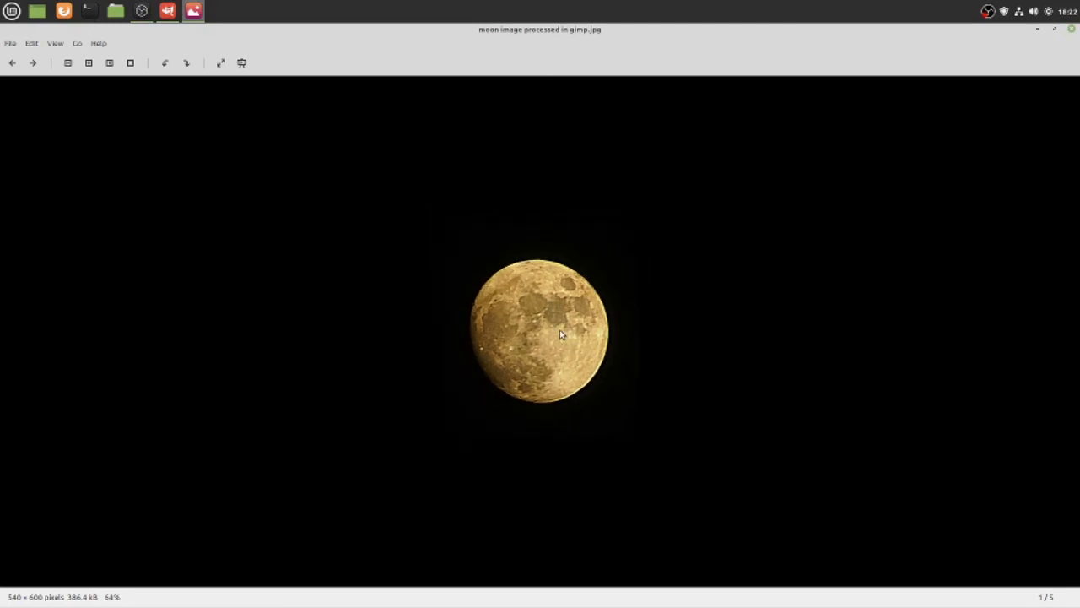
{"action": "scroll", "coordinate": [552, 332], "scroll_direction": "down", "scroll_amount": 2}
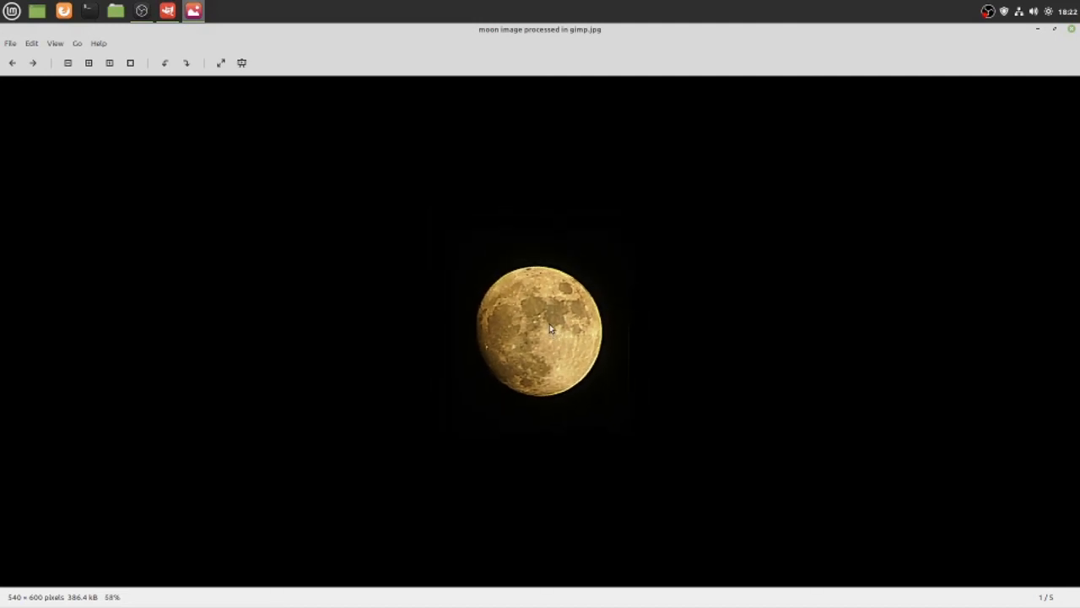